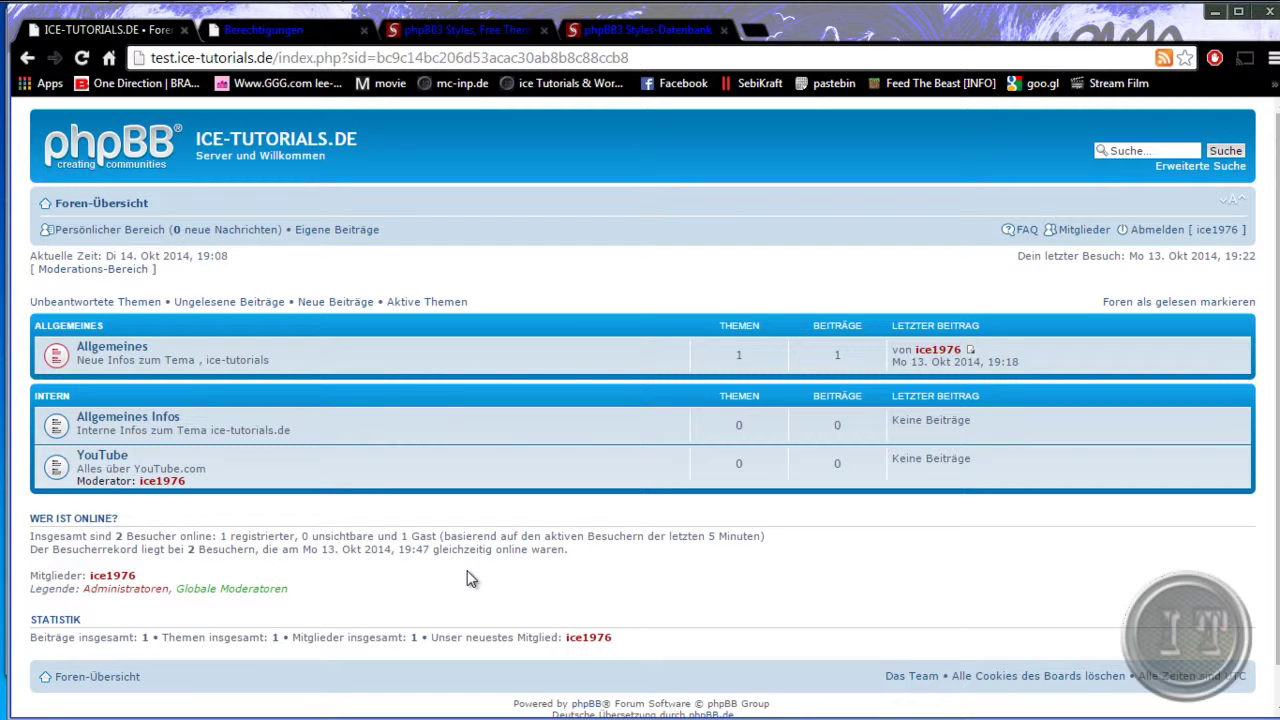
# - Switch from the forum index to the already open Berechtigungen administration tab
pyautogui.click(279, 32)
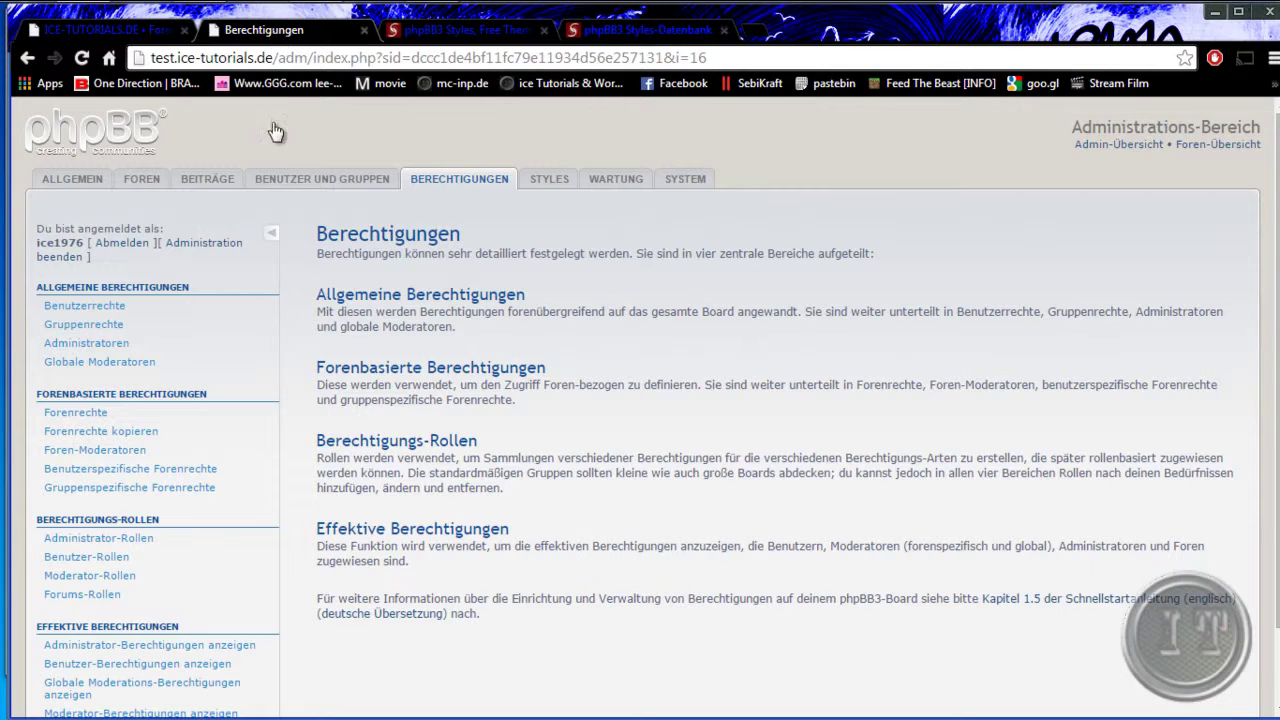
# - Glance at phpbb3styles.net, then move through Benutzer und Gruppen and Berechtigungen to Benutzerrechte
pyautogui.click(462, 30)
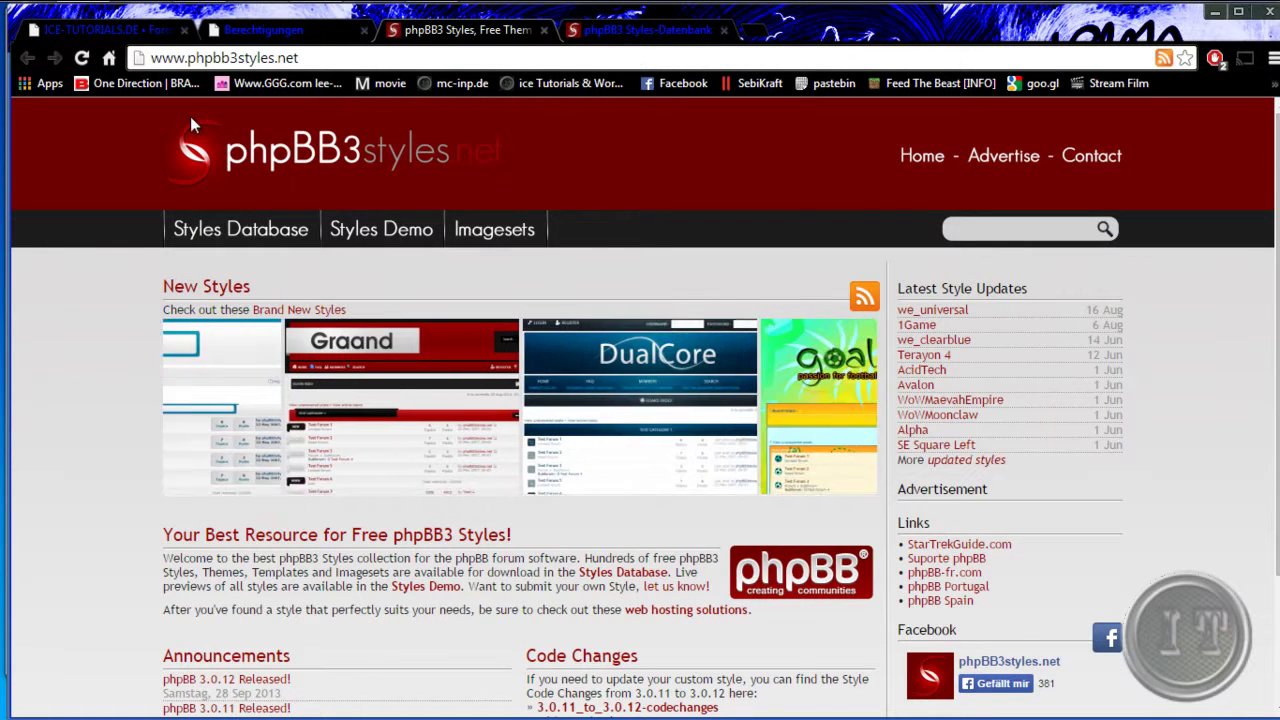
pyautogui.click(279, 32)
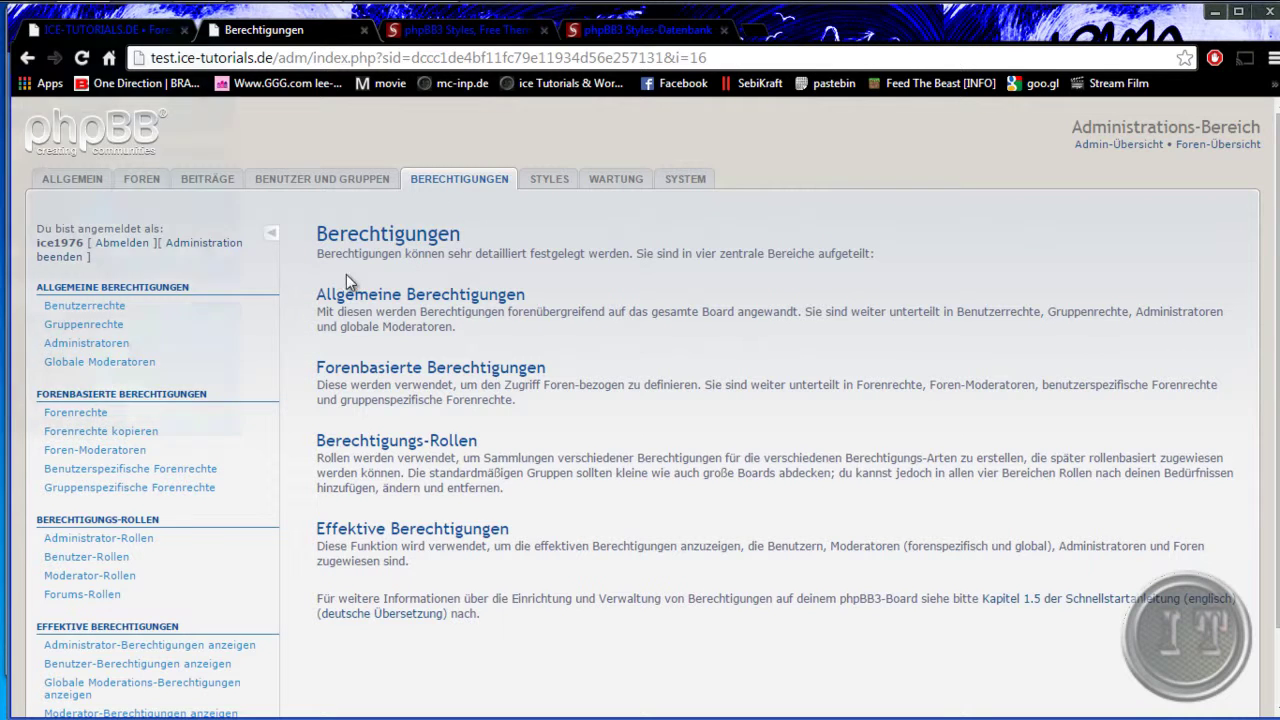
pyautogui.click(290, 179)
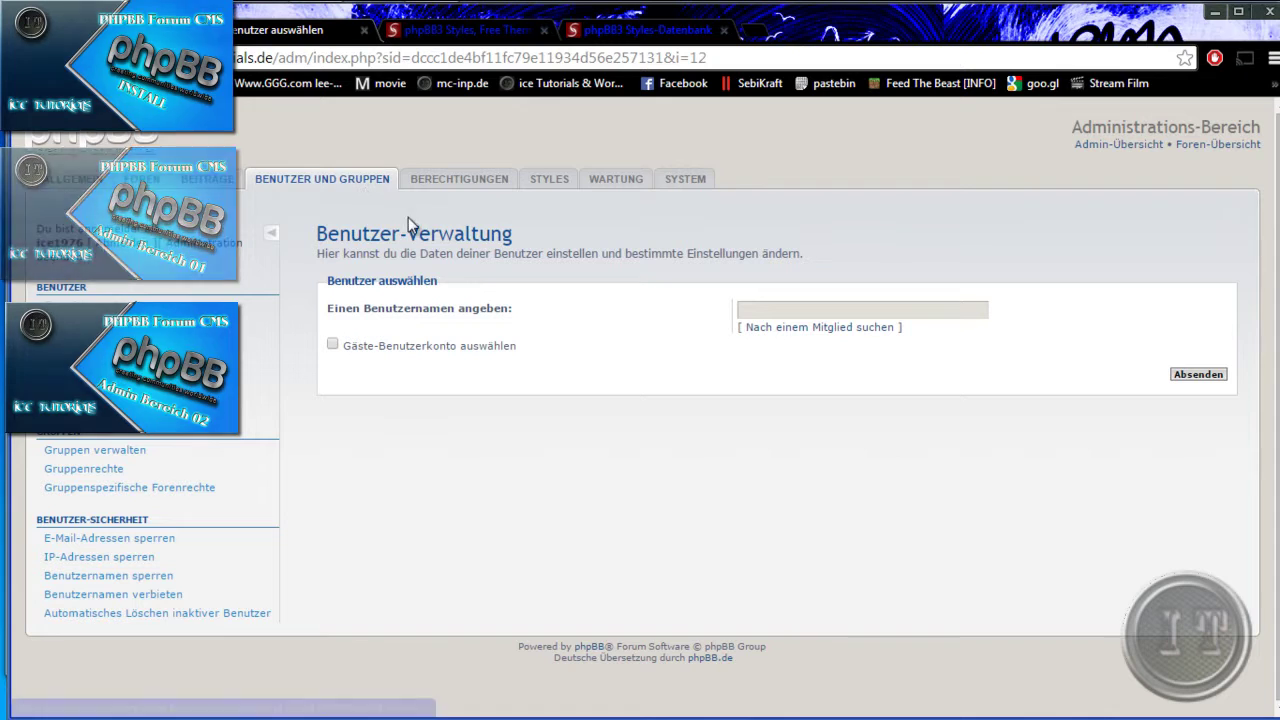
pyautogui.click(432, 185)
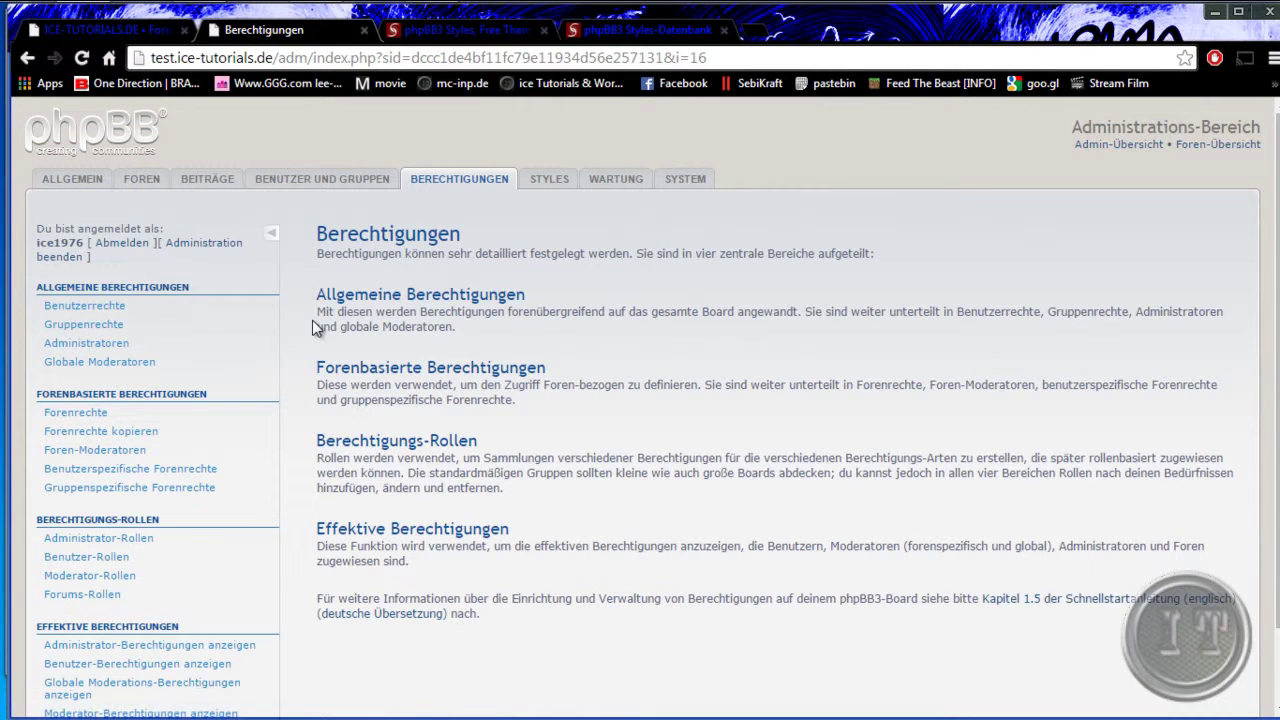
pyautogui.click(82, 308)
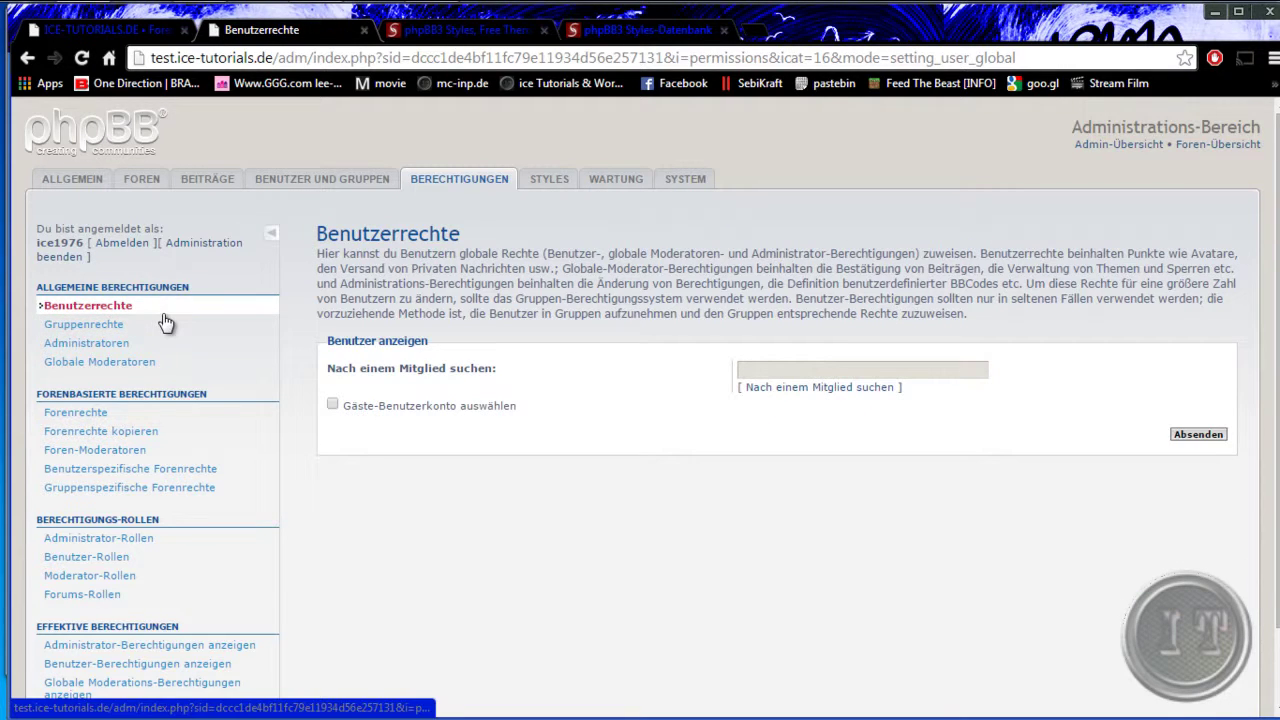
# - Search for the admin's own account via the member autocomplete and submit
pyautogui.click(860, 372)
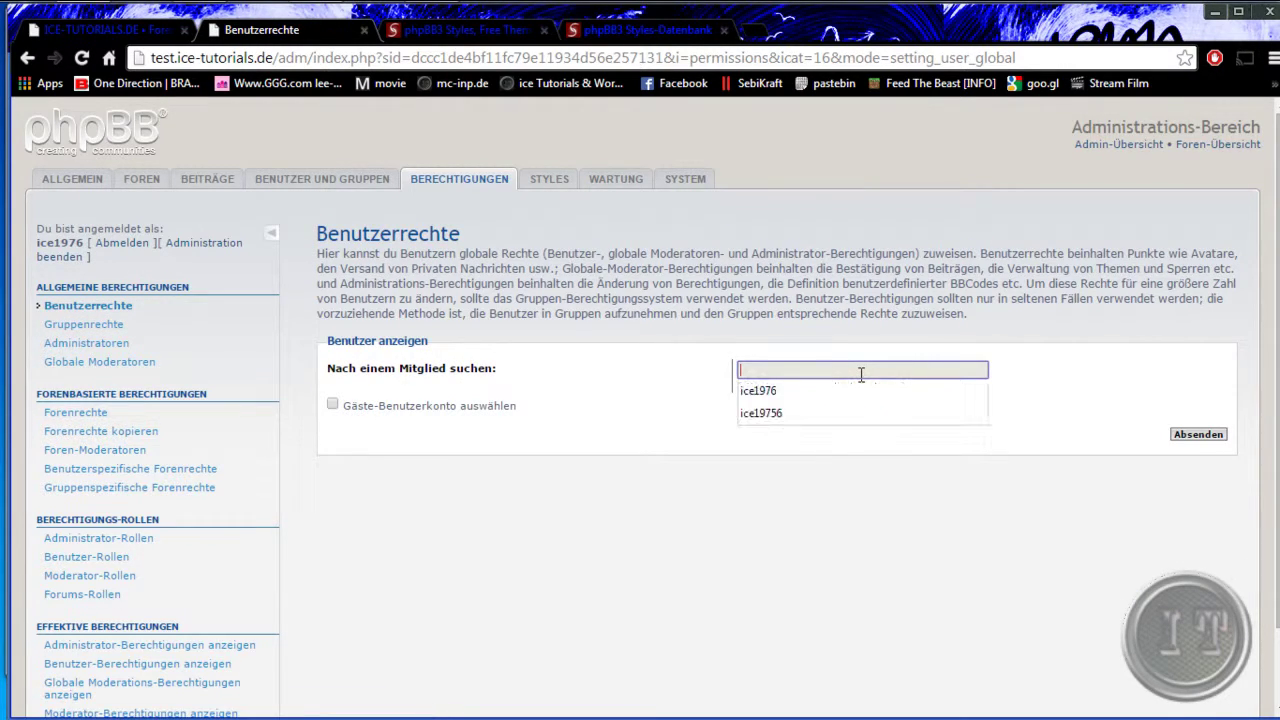
pyautogui.click(846, 390)
pyautogui.click(1198, 434)
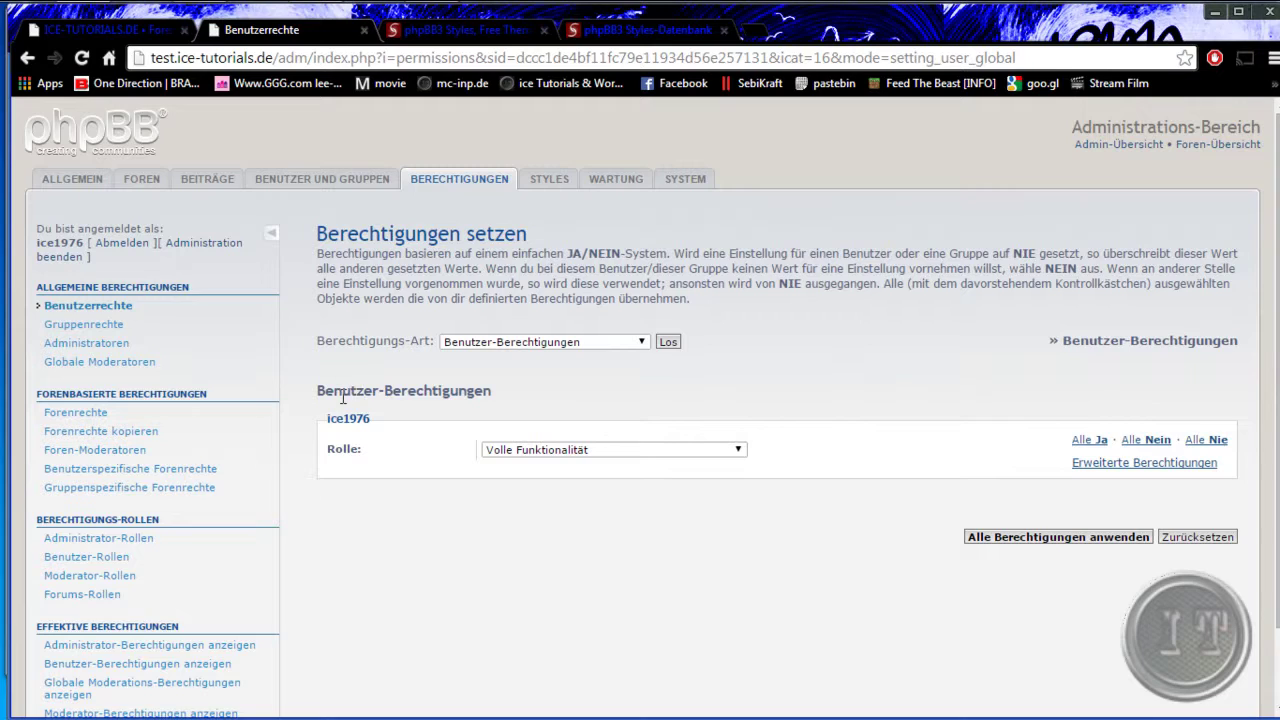
# - Review the account's Benutzer-Berechtigungen and keep its role at Volle Funktionalität
pyautogui.moveTo(342, 397); pyautogui.dragTo(484, 393)
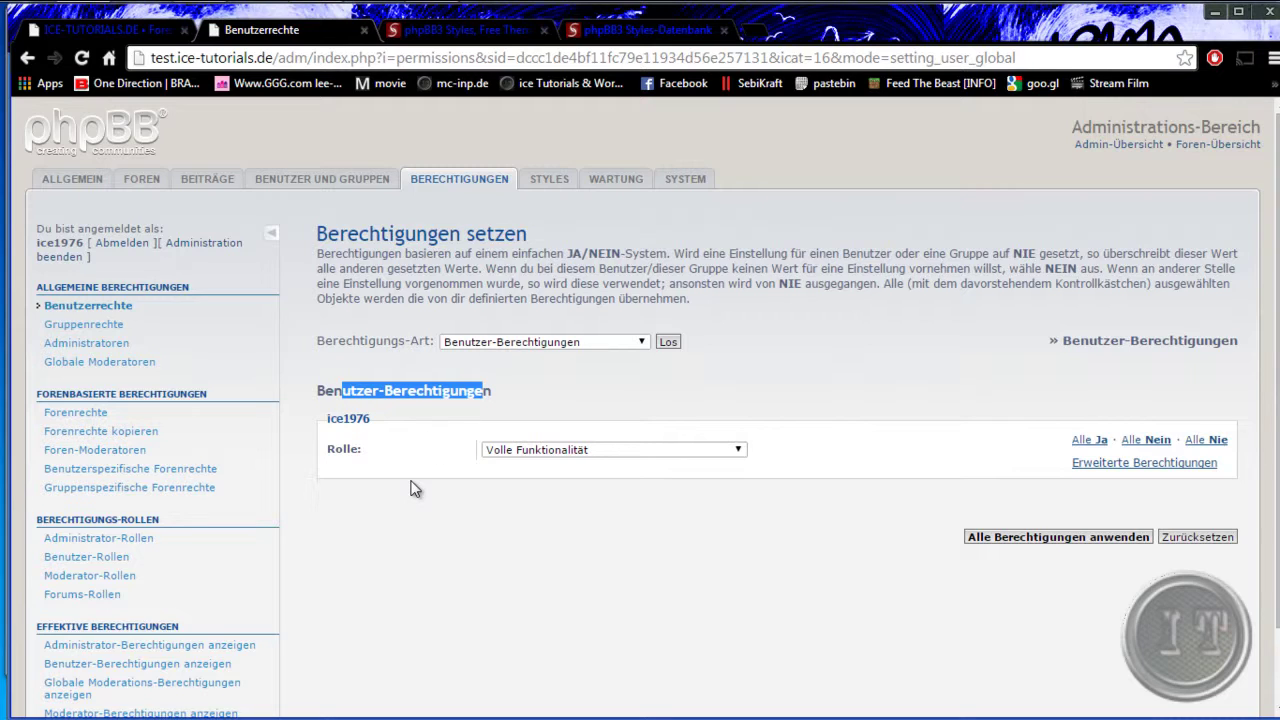
pyautogui.moveTo(328, 418); pyautogui.dragTo(374, 421)
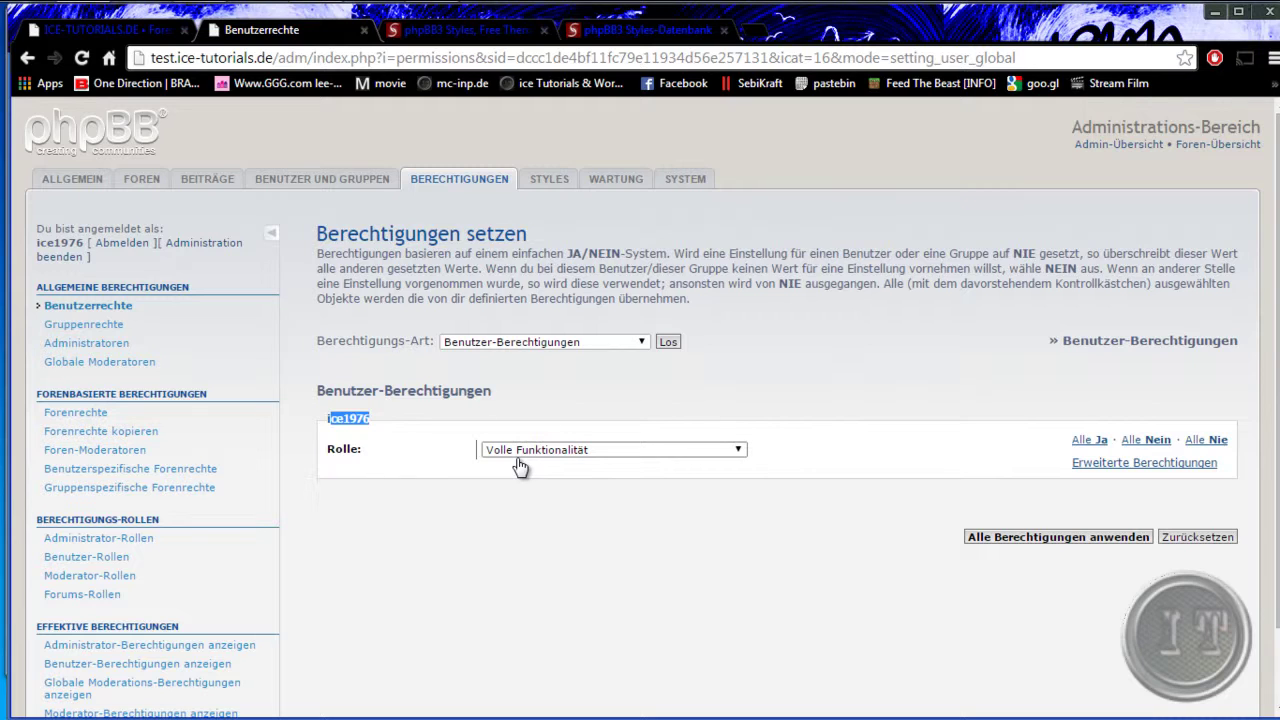
pyautogui.click(738, 453)
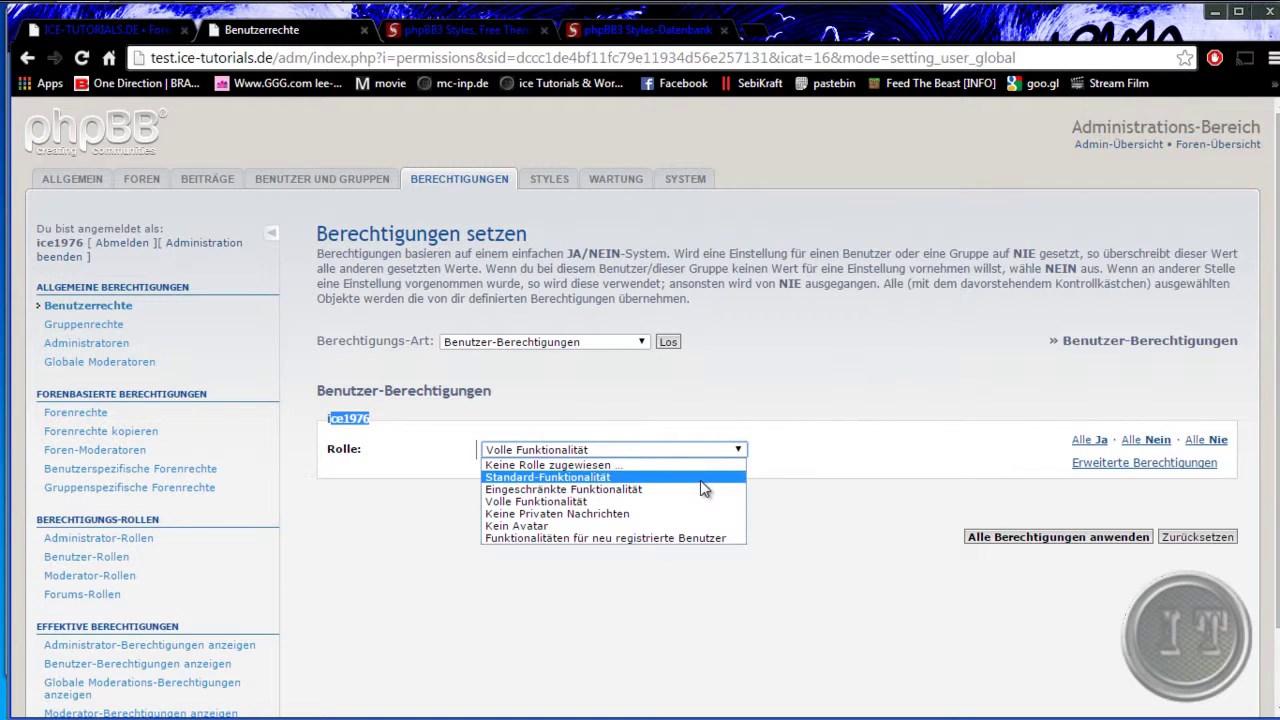
pyautogui.click(400, 585)
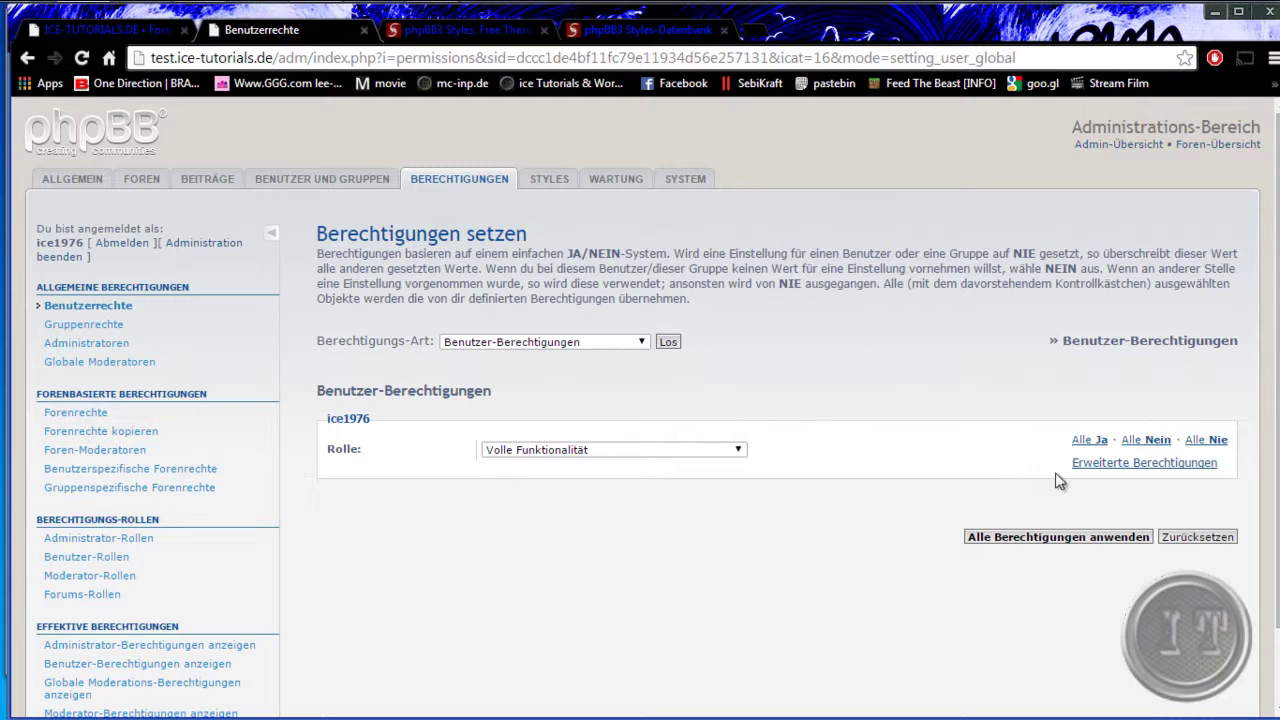
# - Expand the advanced permissions and browse the Beiträge, Profil, Diverses and Private Nachrichten tabs
pyautogui.click(1104, 464)
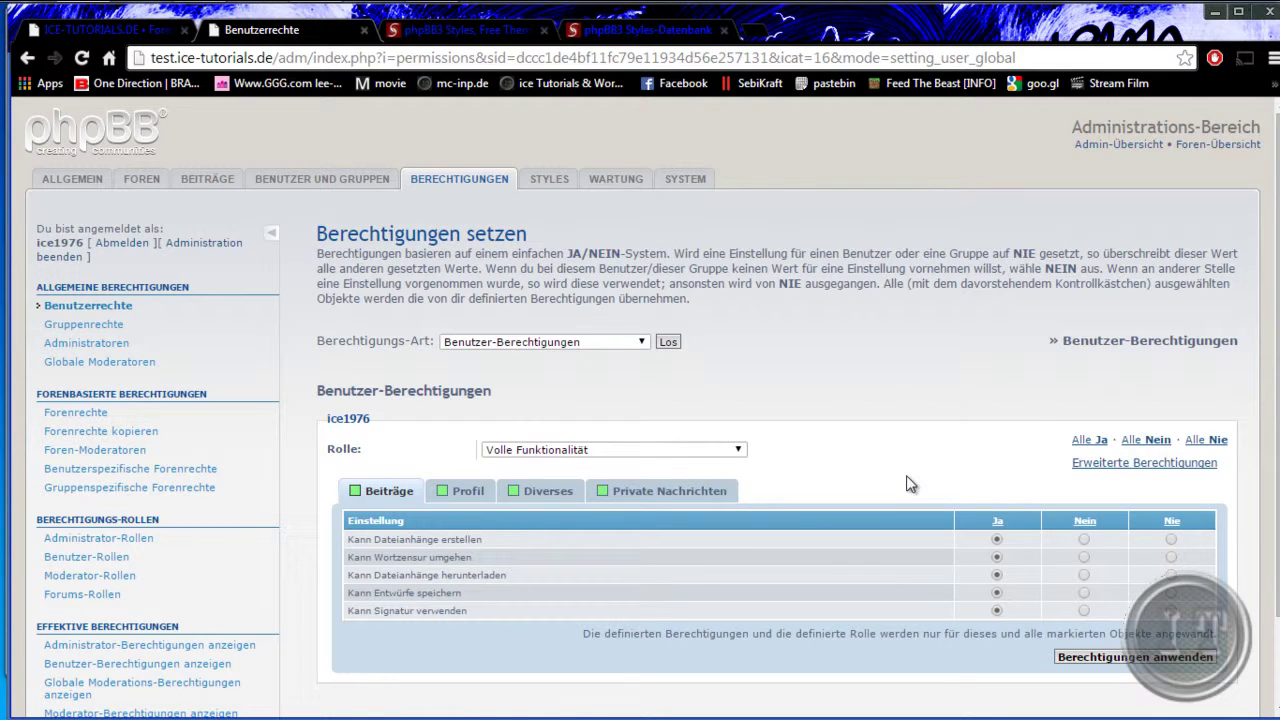
pyautogui.click(462, 494)
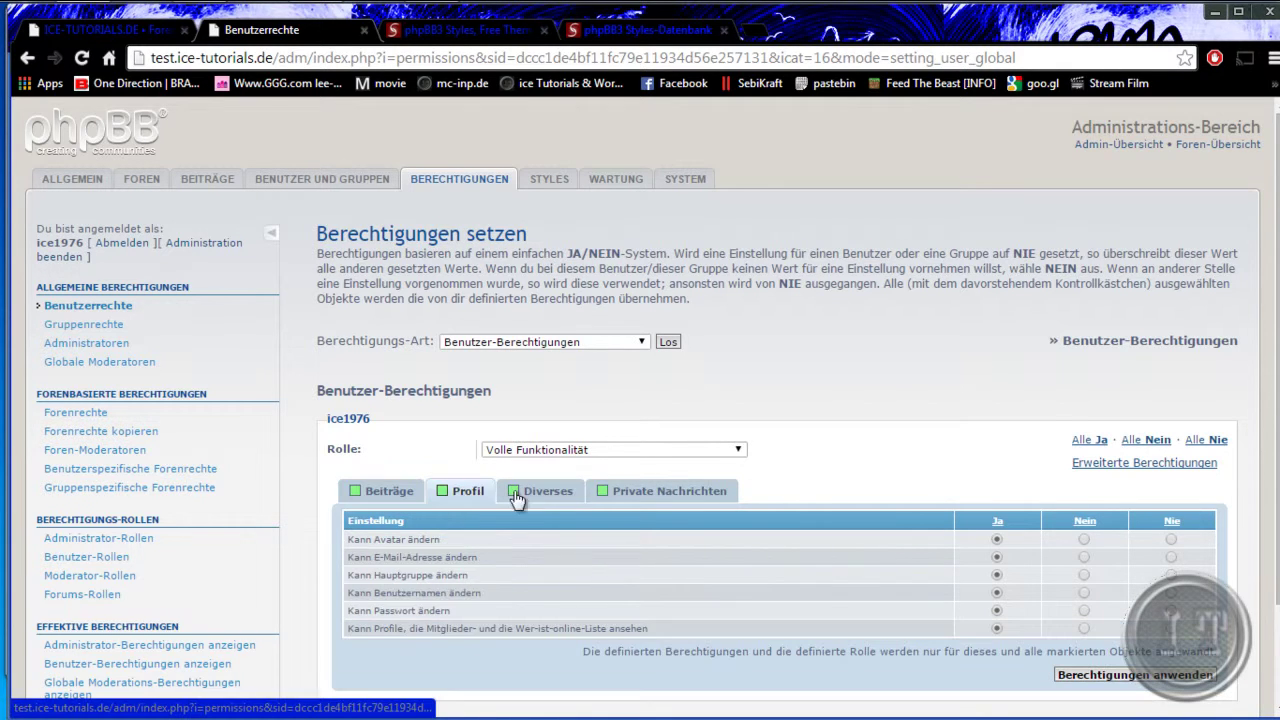
pyautogui.click(660, 491)
pyautogui.scroll(-2, 879, 586)
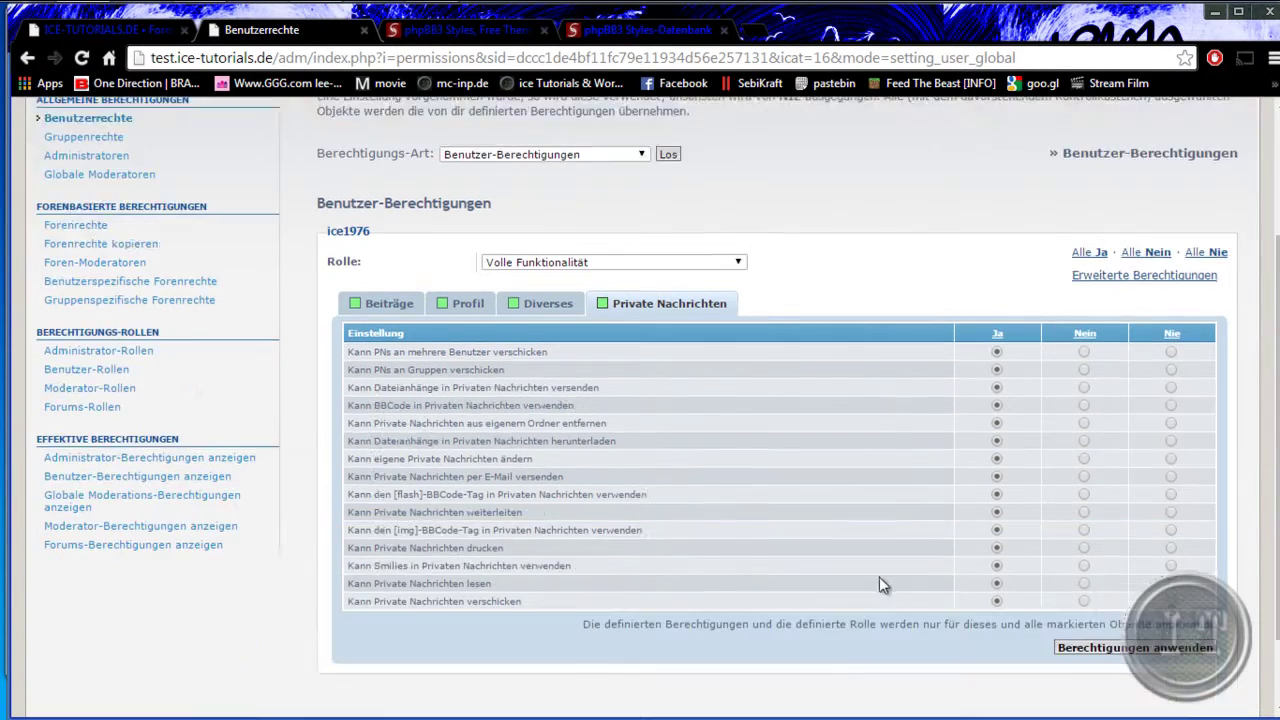
pyautogui.scroll(-2, 850, 575)
pyautogui.scroll(5, 724, 555)
pyautogui.click(388, 493)
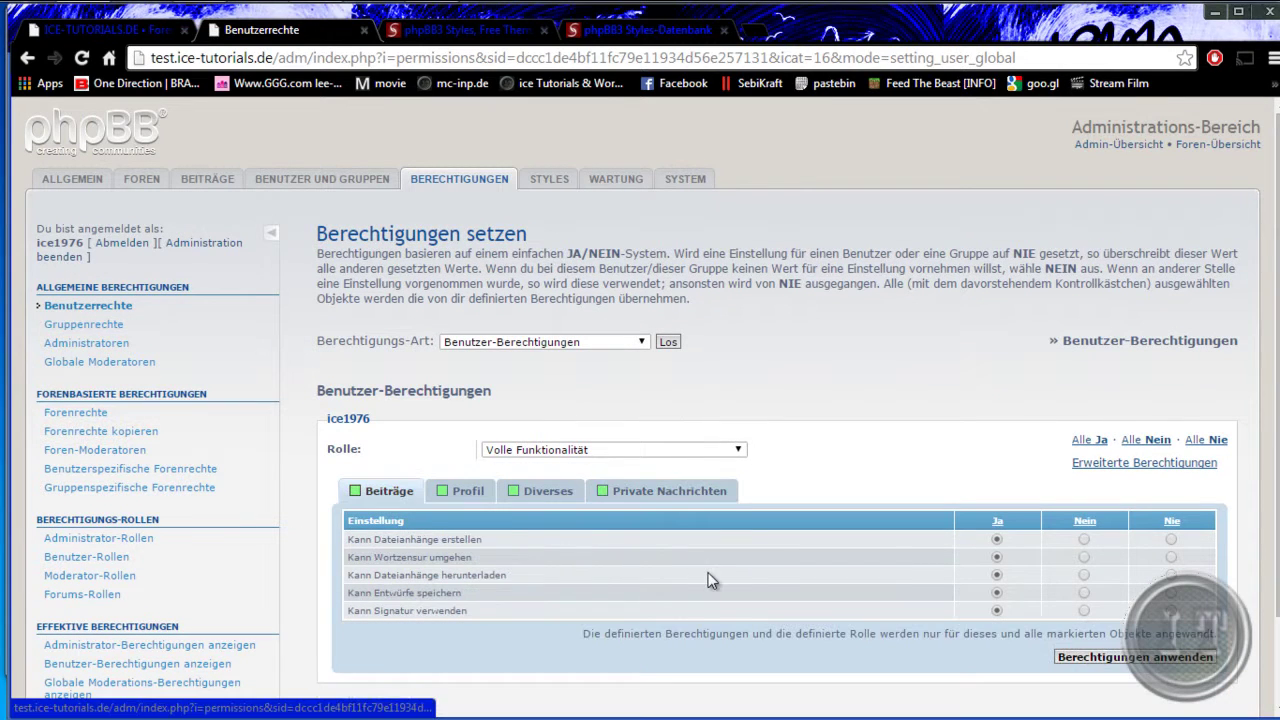
pyautogui.click(468, 495)
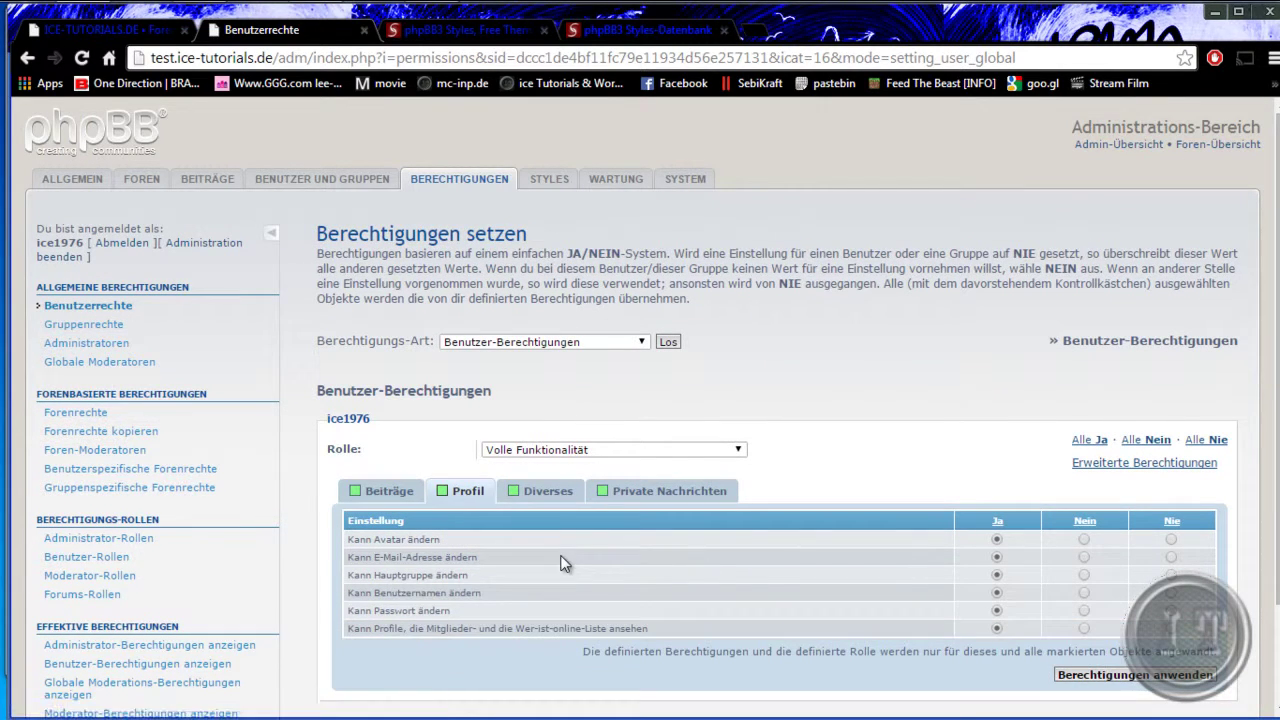
pyautogui.click(545, 500)
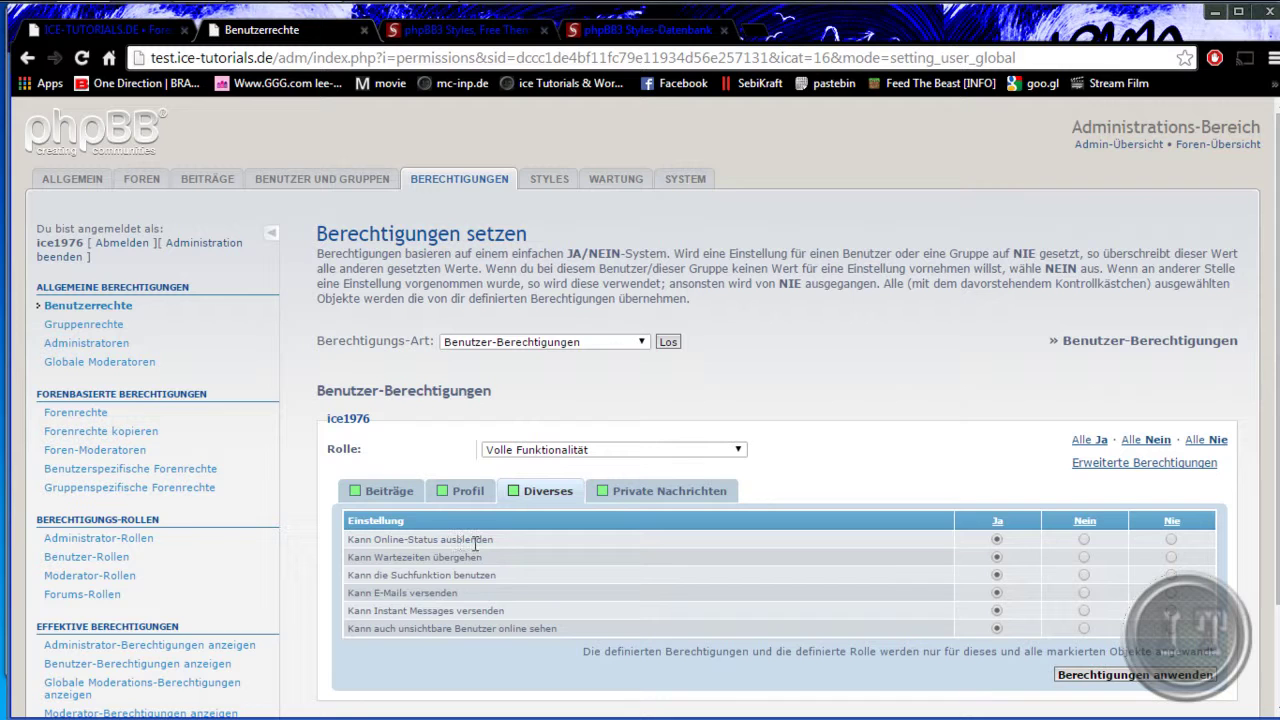
pyautogui.click(620, 502)
pyautogui.scroll(-3, 578, 582)
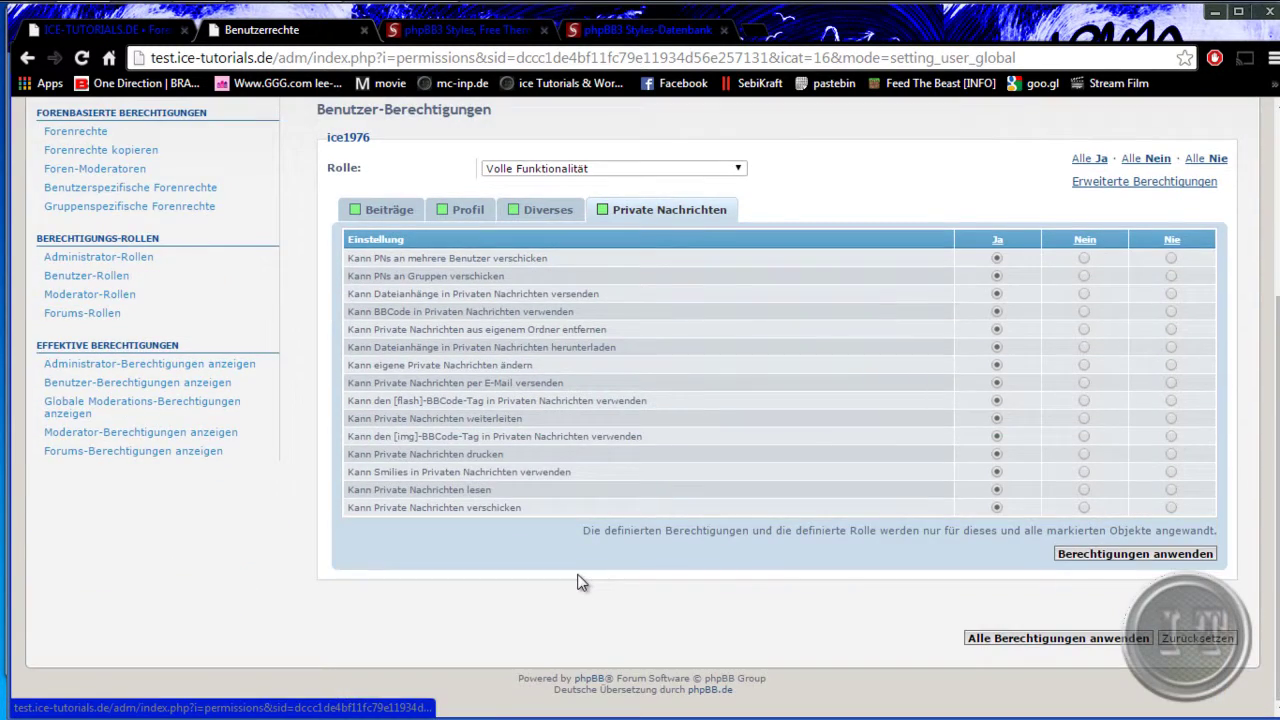
pyautogui.scroll(3, 578, 583)
pyautogui.scroll(-2, 846, 623)
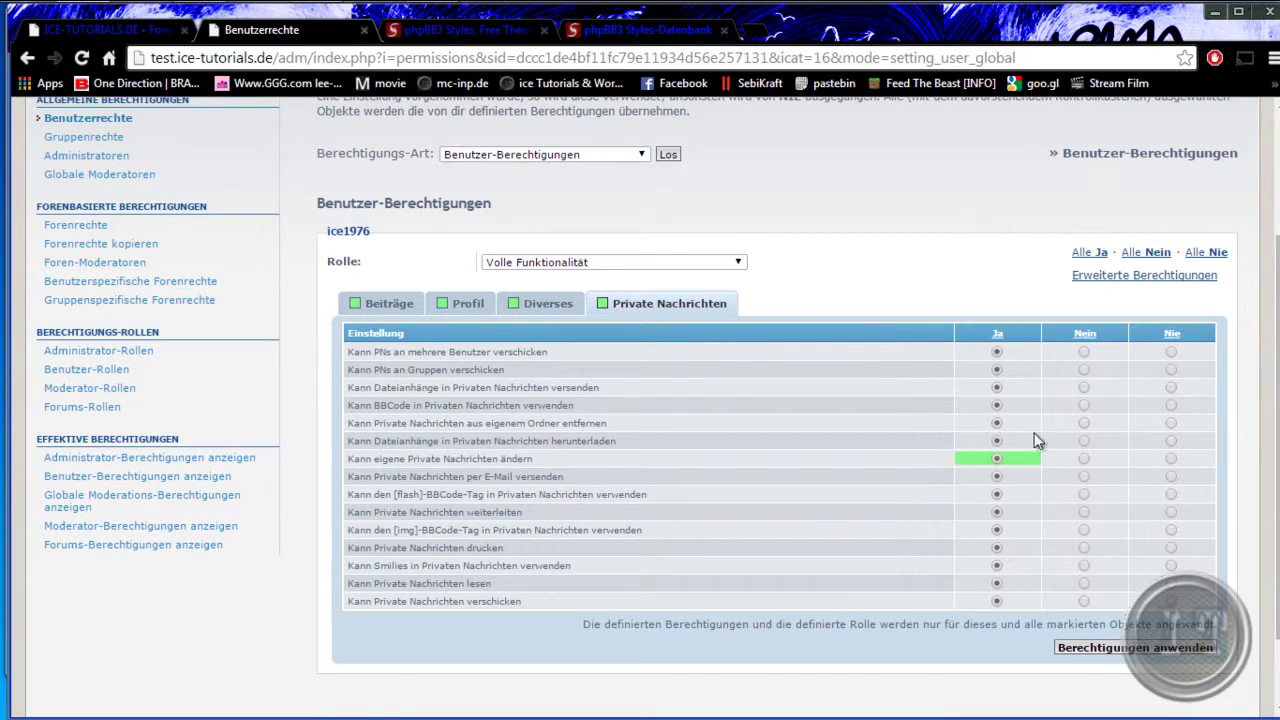
# - Toggle PM-to-multiple-members, PM-to-groups and PM-attachment rights to Nein, then back to Ja
pyautogui.click(1084, 352)
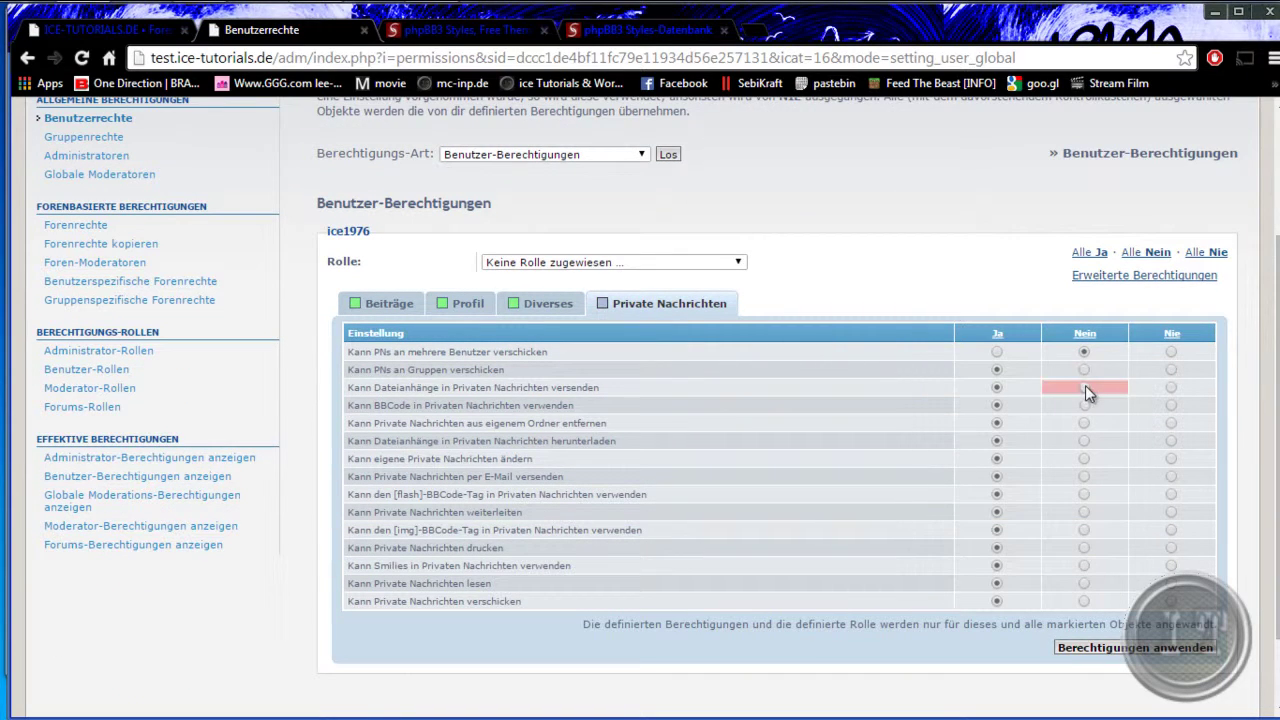
pyautogui.click(1085, 387)
pyautogui.click(1084, 369)
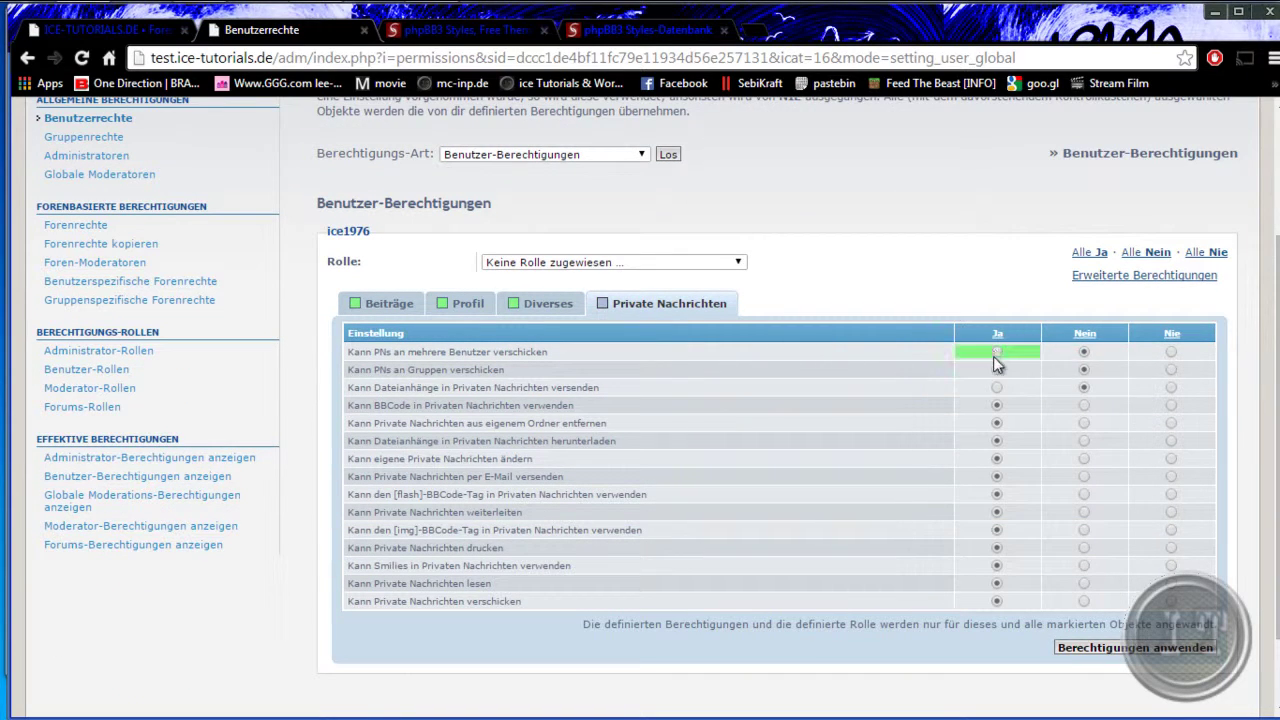
pyautogui.click(997, 352)
pyautogui.click(997, 369)
pyautogui.click(997, 387)
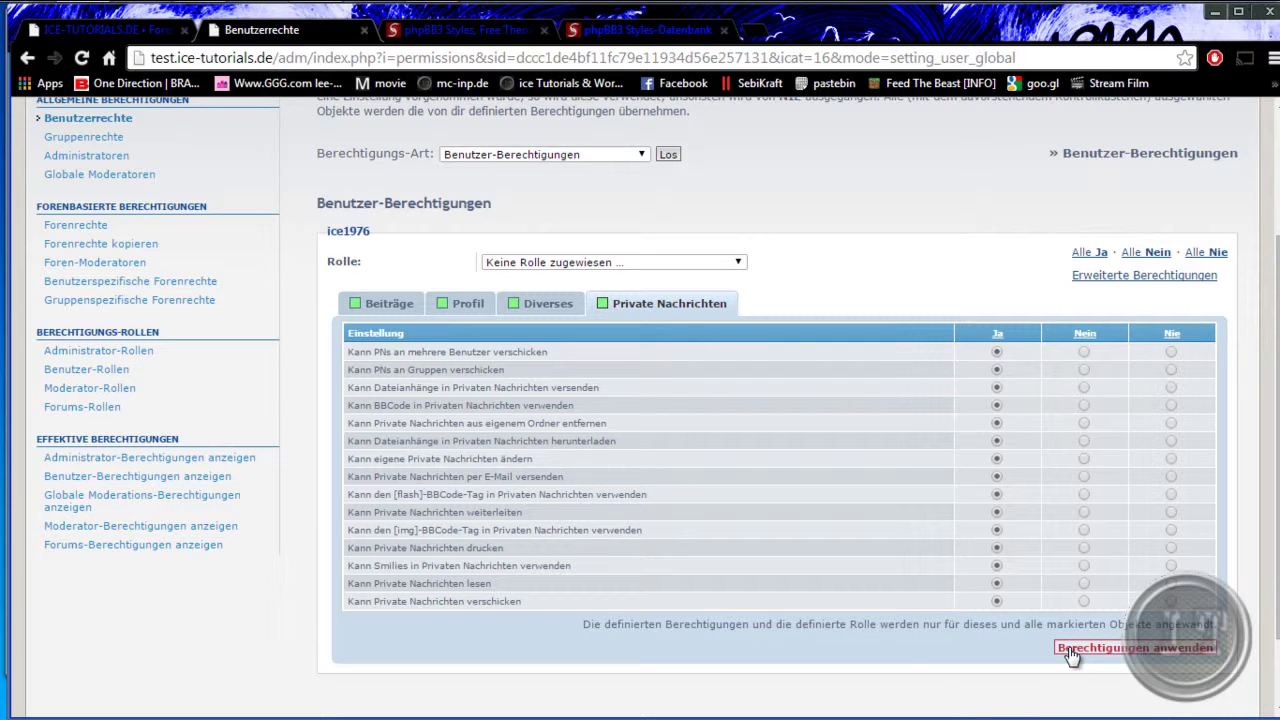
pyautogui.scroll(3, 414, 643)
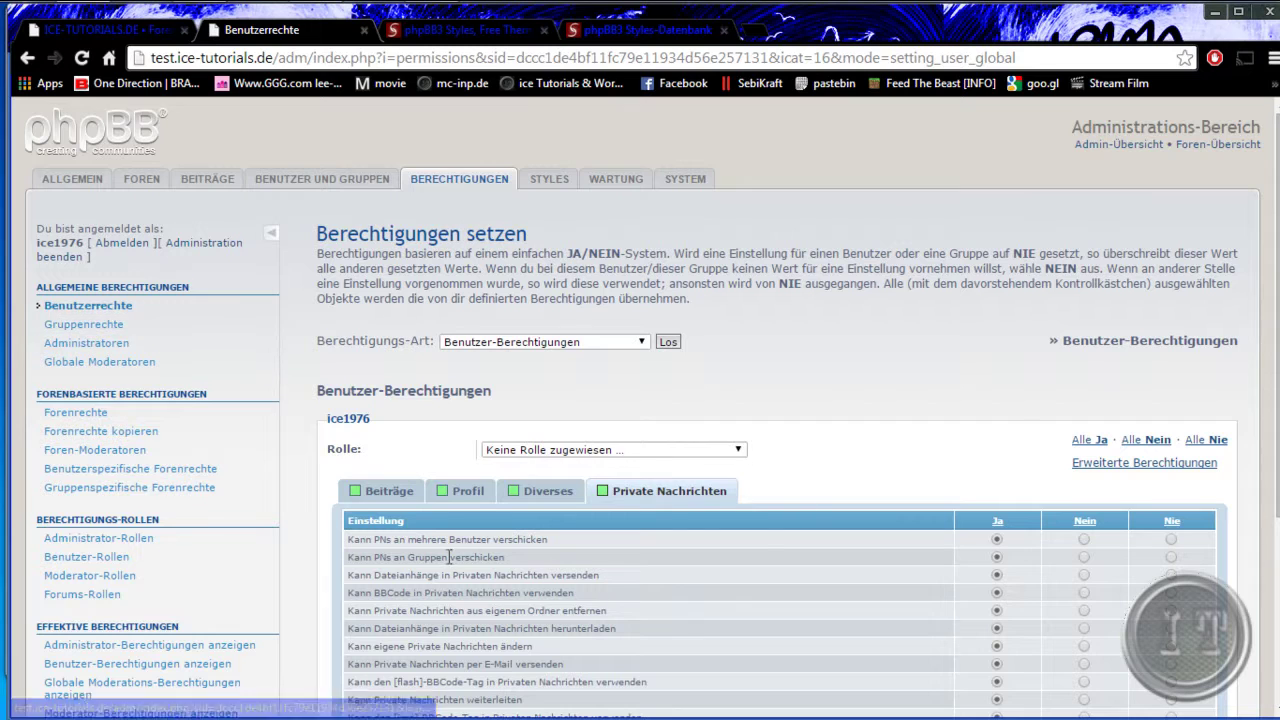
# - Load and expand the Administratoren group's permissions on the Gruppenrechte page
pyautogui.click(85, 326)
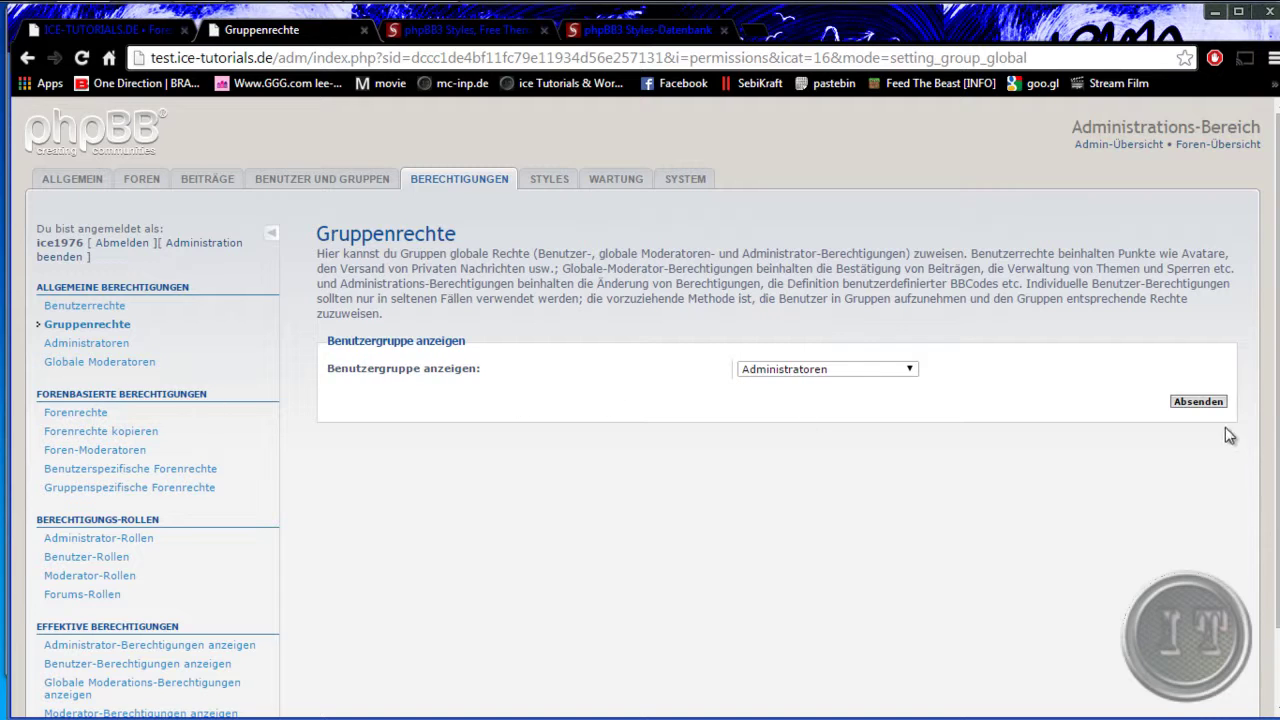
pyautogui.click(912, 374)
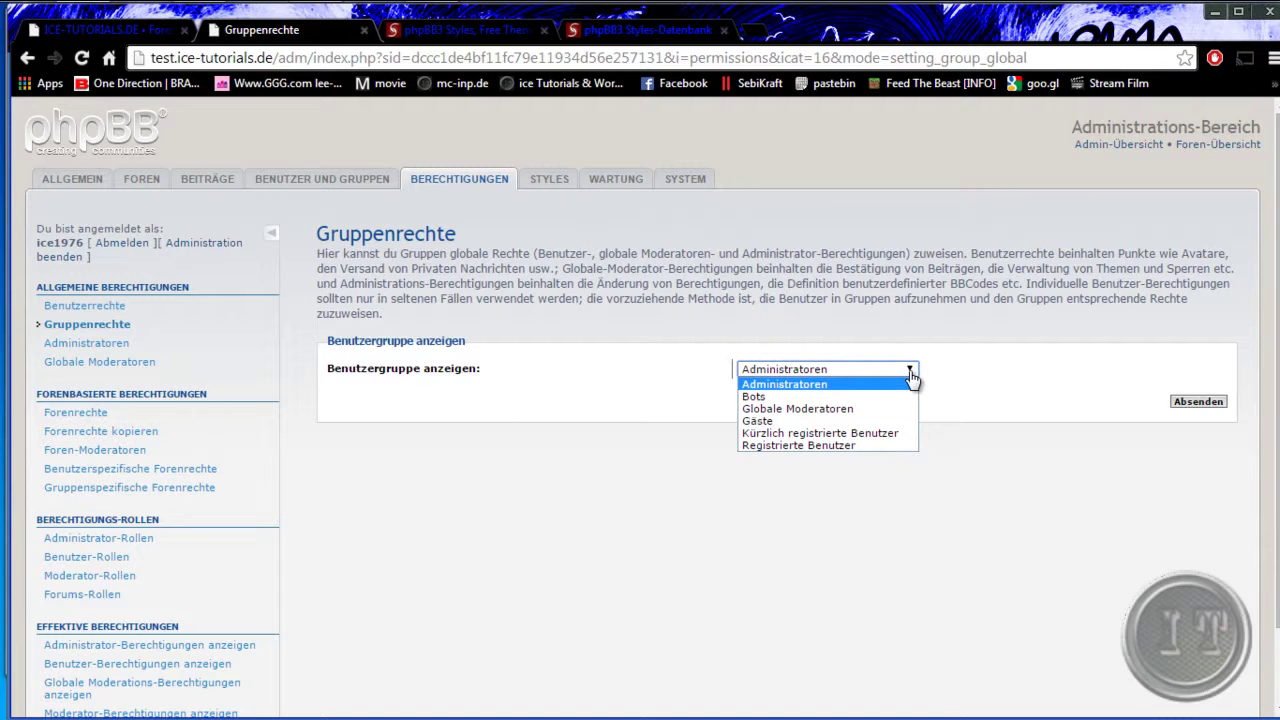
pyautogui.click(857, 389)
pyautogui.click(1198, 401)
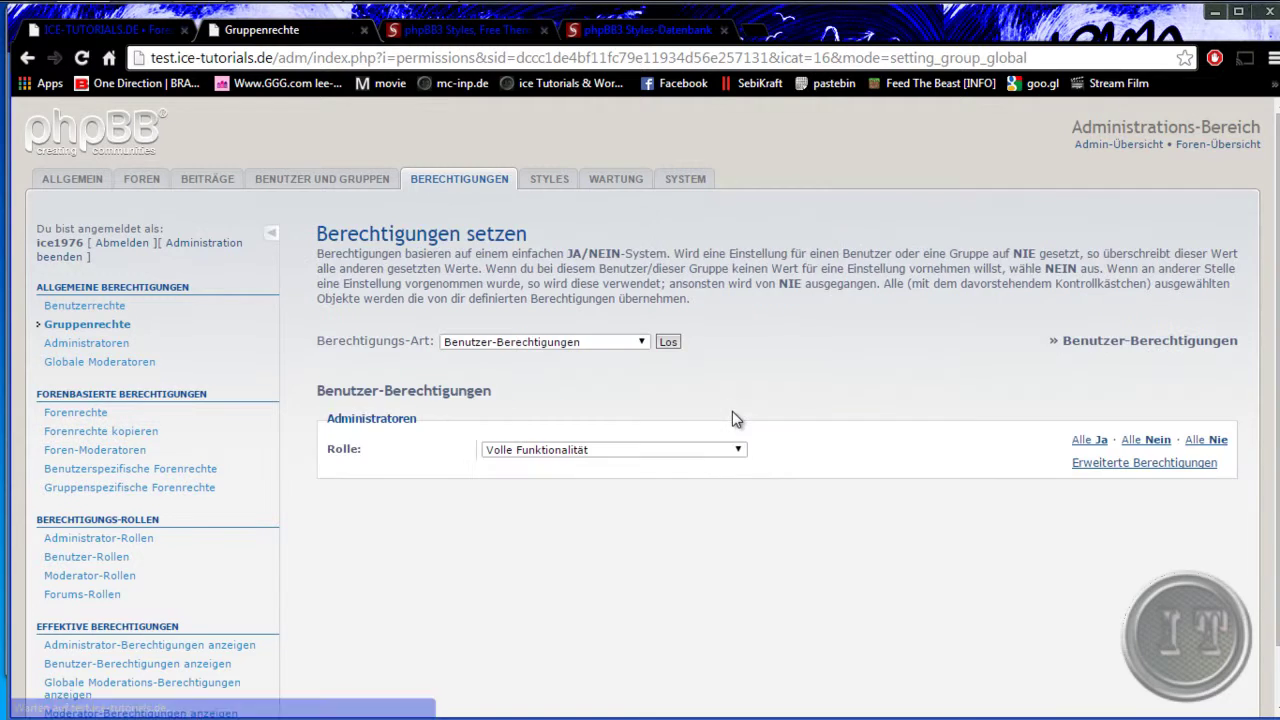
pyautogui.click(1134, 463)
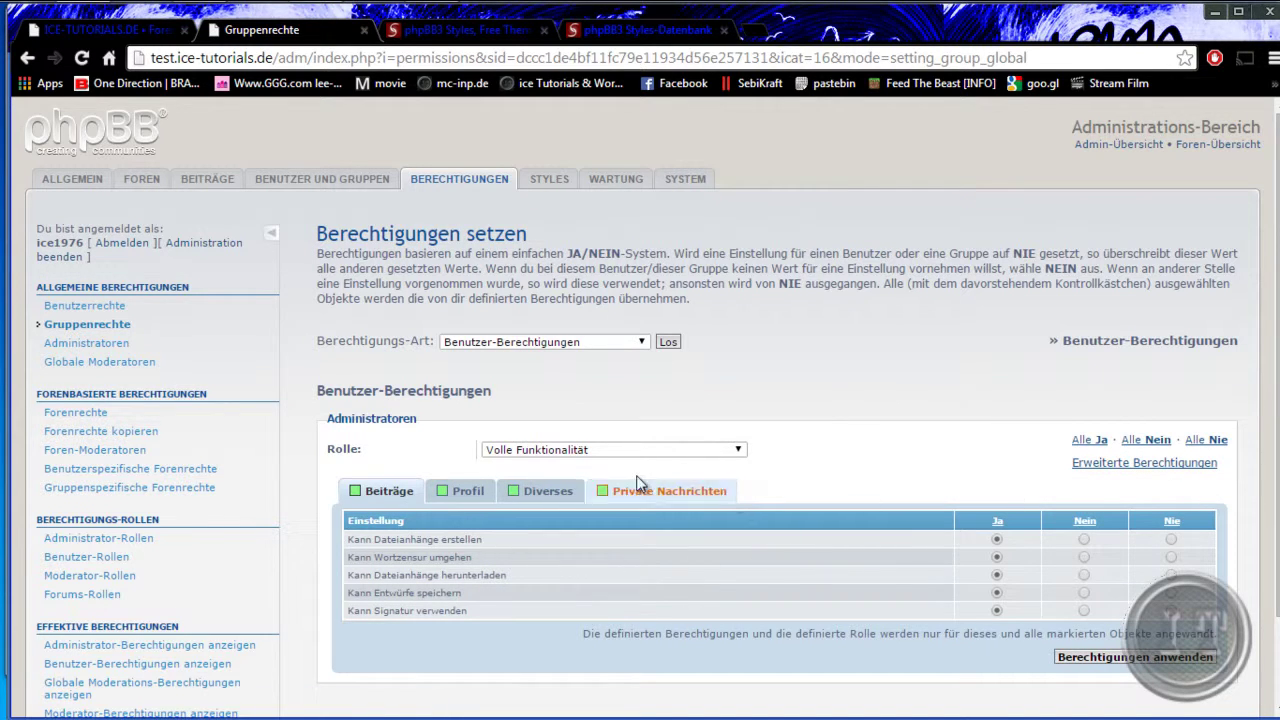
# - Load the Globale Moderatoren group's permissions instead
pyautogui.click(105, 327)
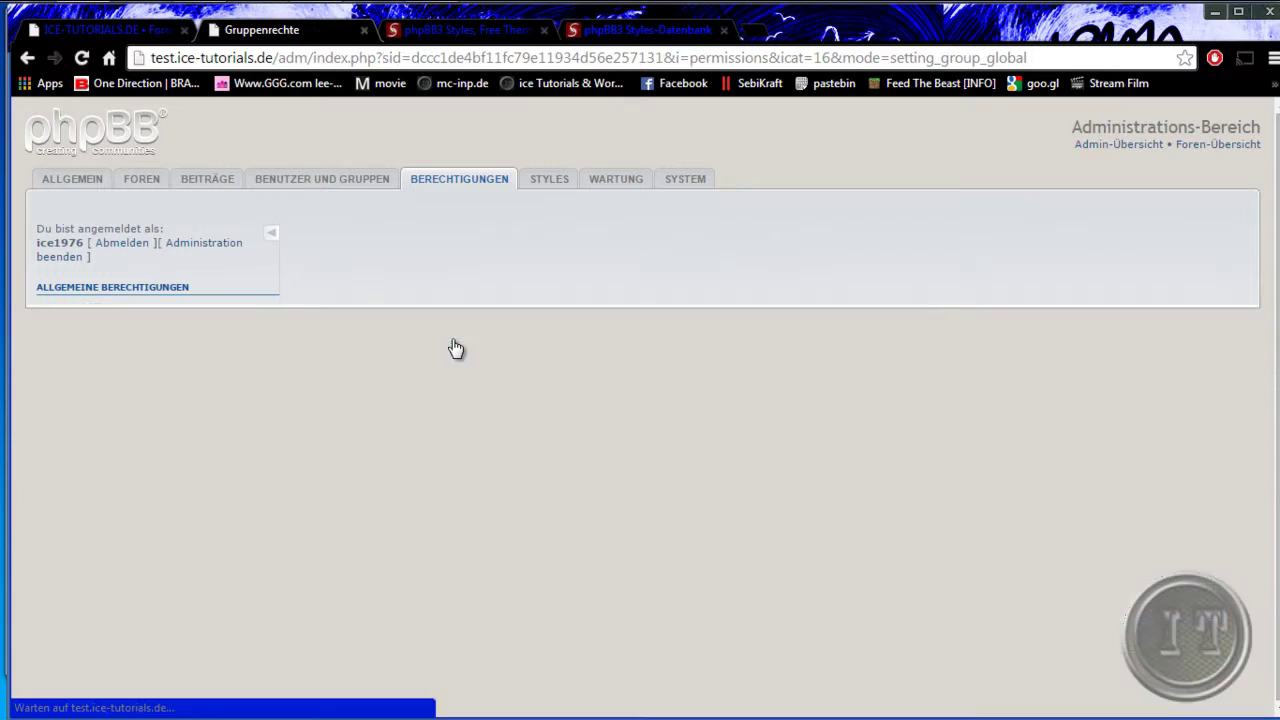
pyautogui.click(870, 370)
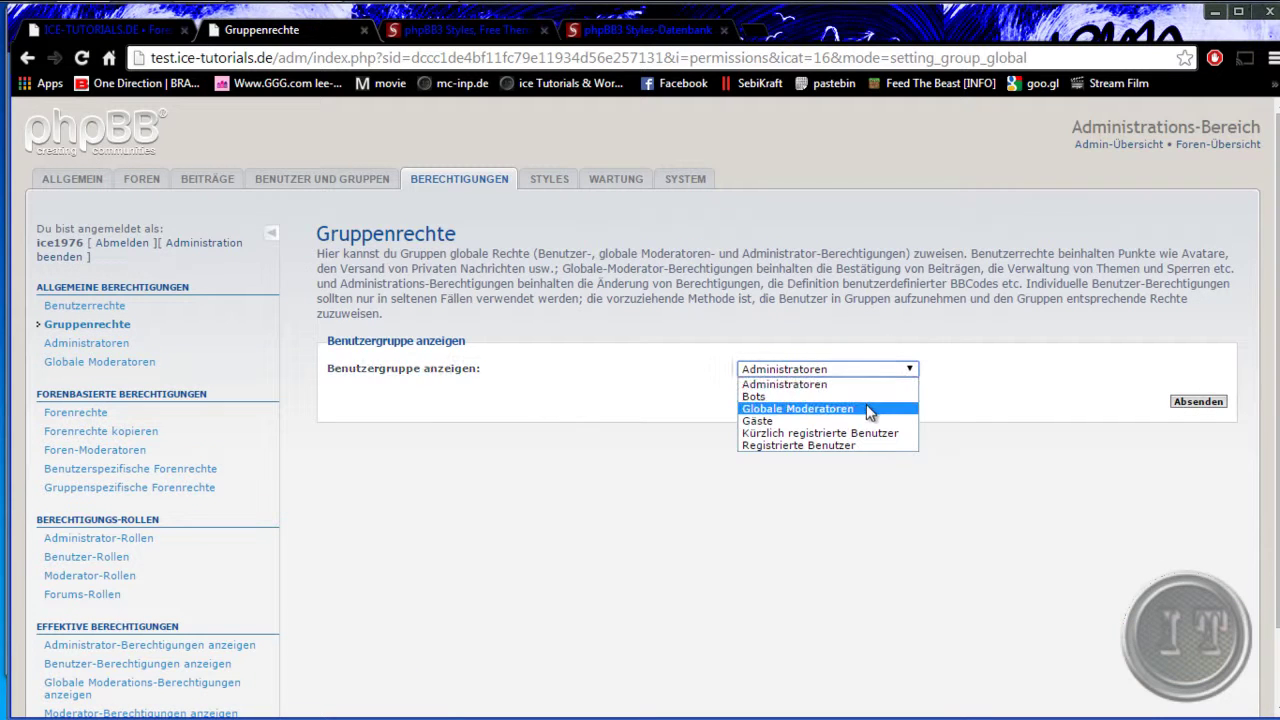
pyautogui.click(866, 408)
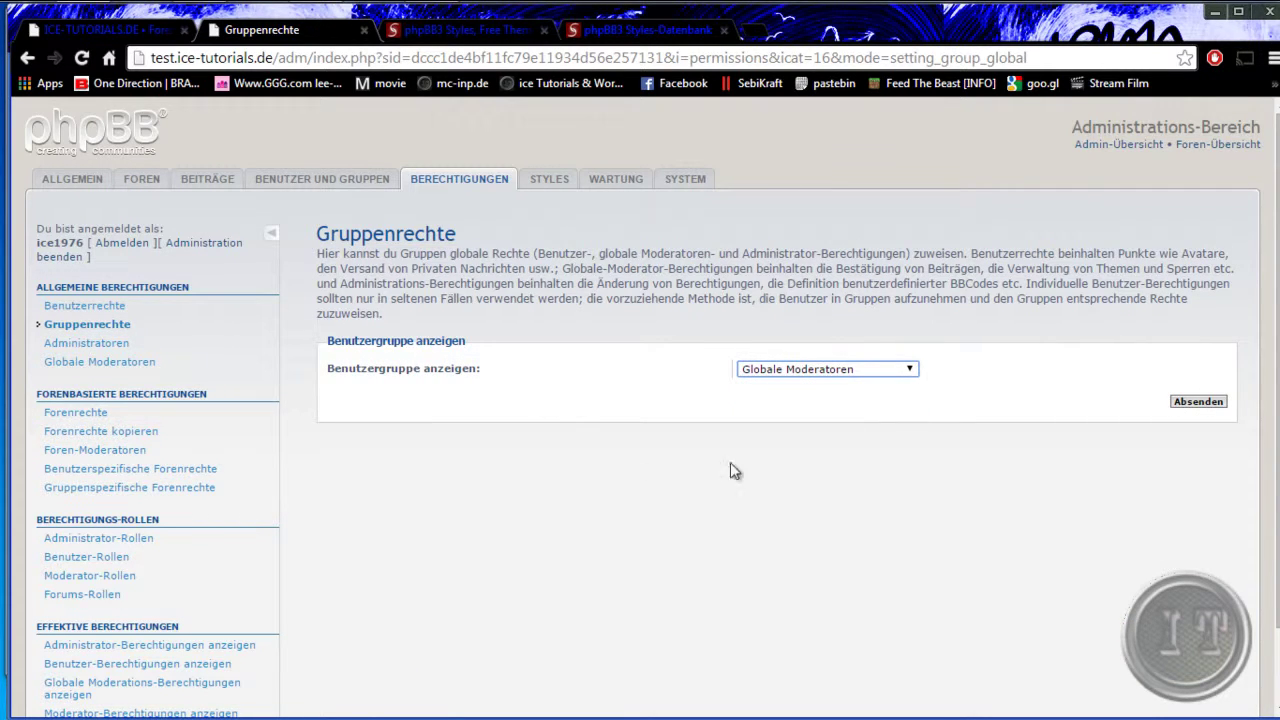
pyautogui.click(1208, 403)
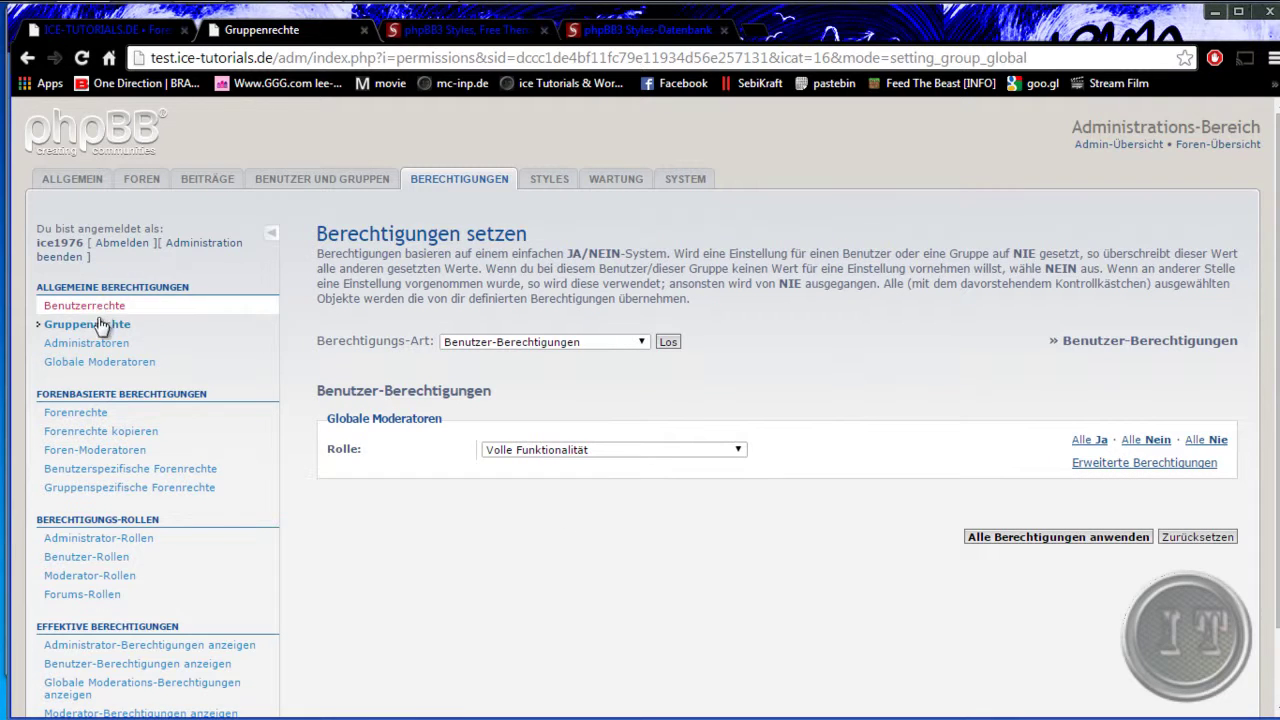
# - Load the Registrierte Benutzer group's permissions, showing the Standard-Funktionalität role
pyautogui.click(101, 325)
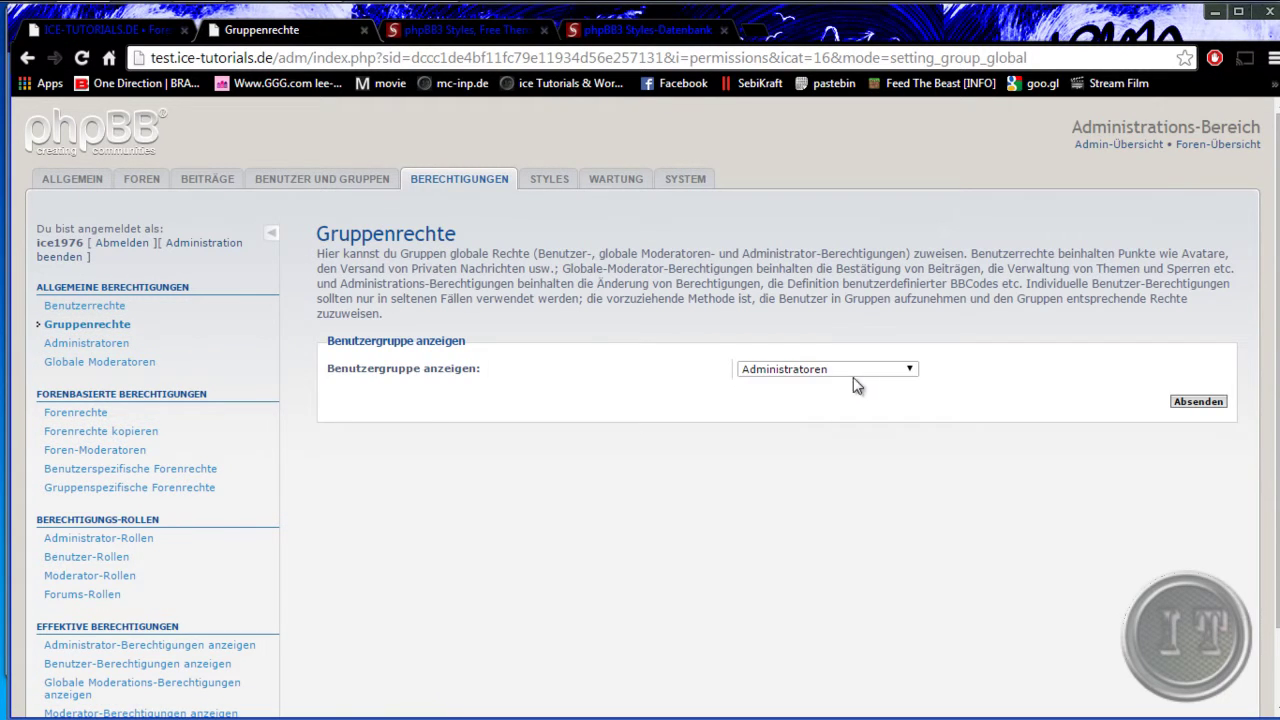
pyautogui.click(855, 371)
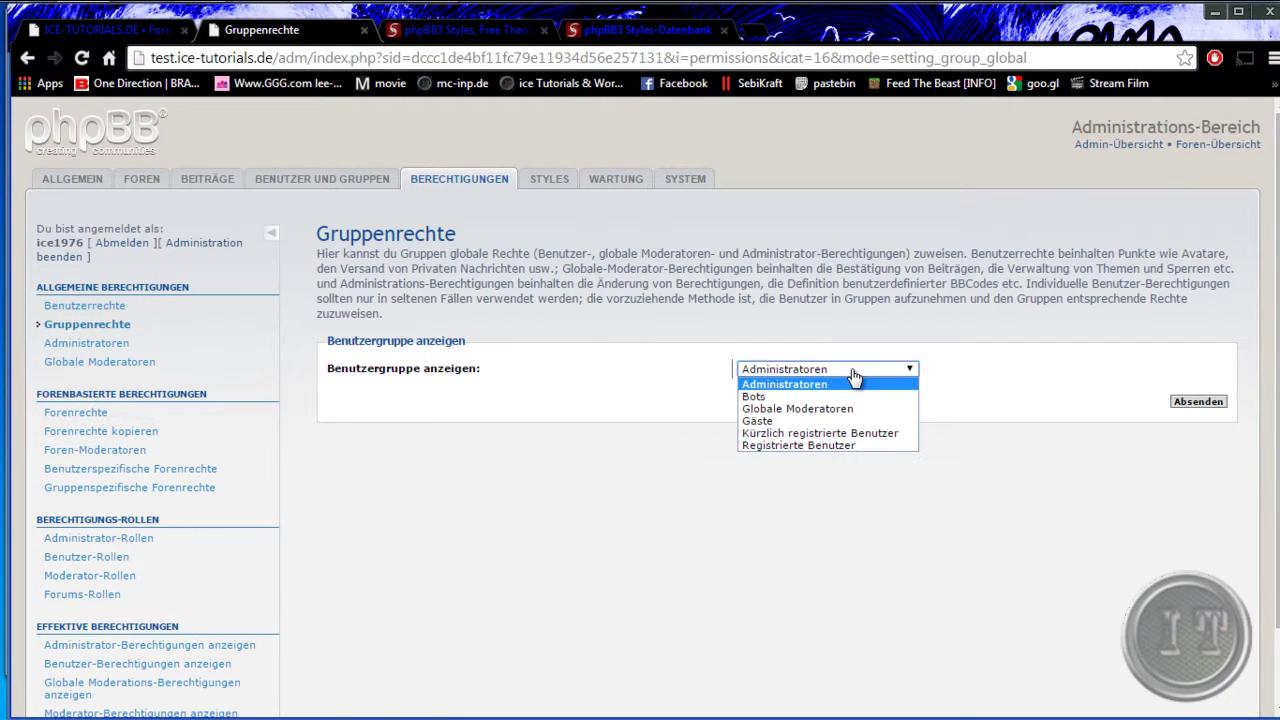
pyautogui.click(862, 447)
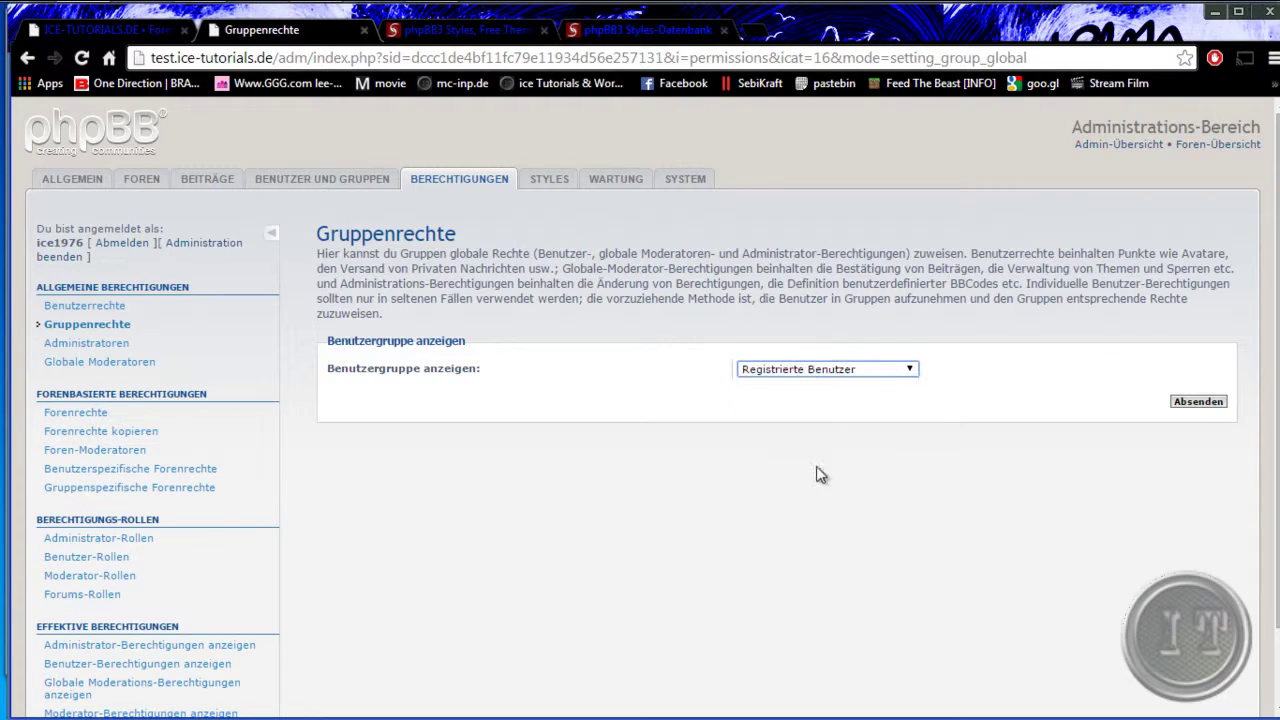
pyautogui.click(1202, 403)
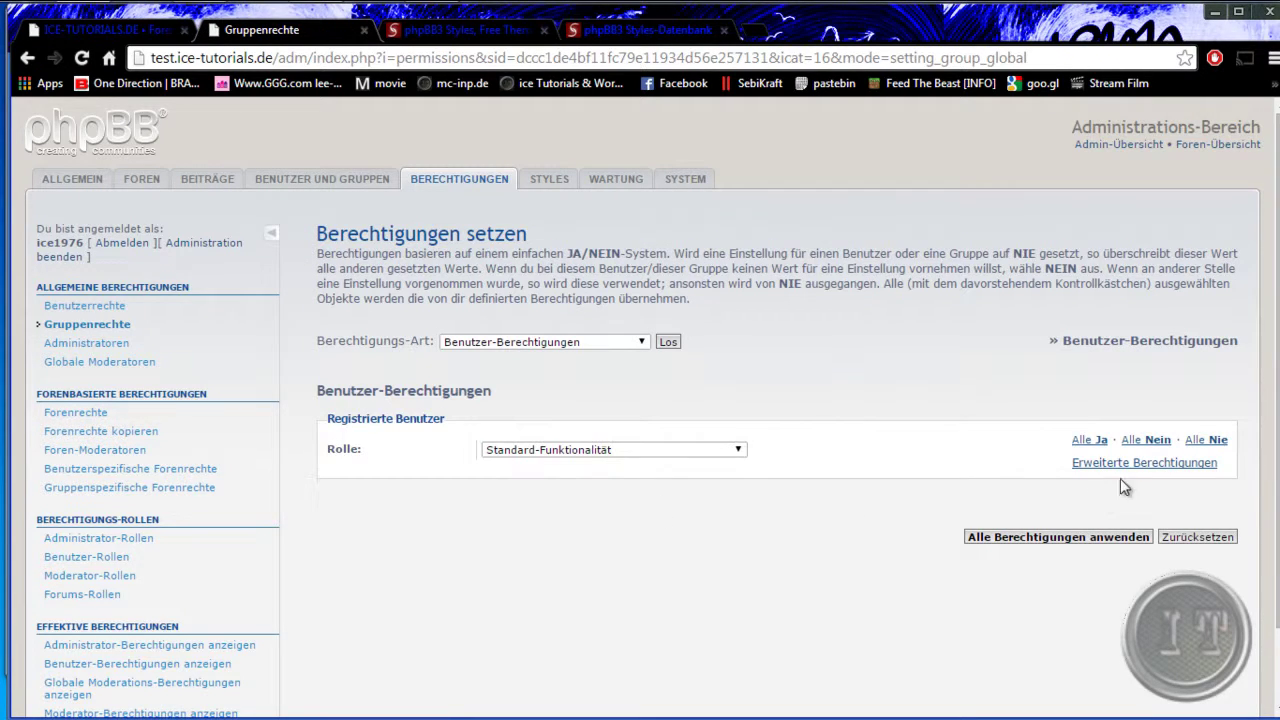
pyautogui.click(1080, 463)
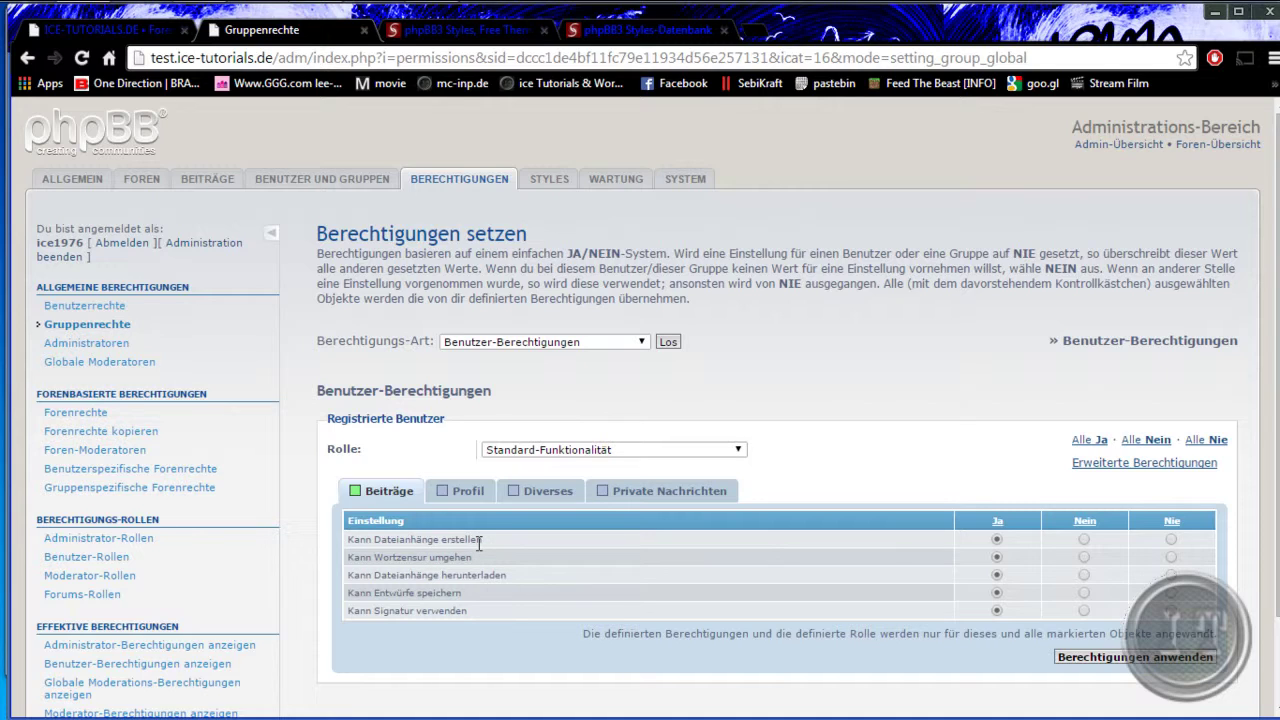
# - Change the registered users' Kann Dateianhänge erstellen setting, leaving no role assigned, then view Profil rights
pyautogui.moveTo(391, 540); pyautogui.dragTo(488, 540)
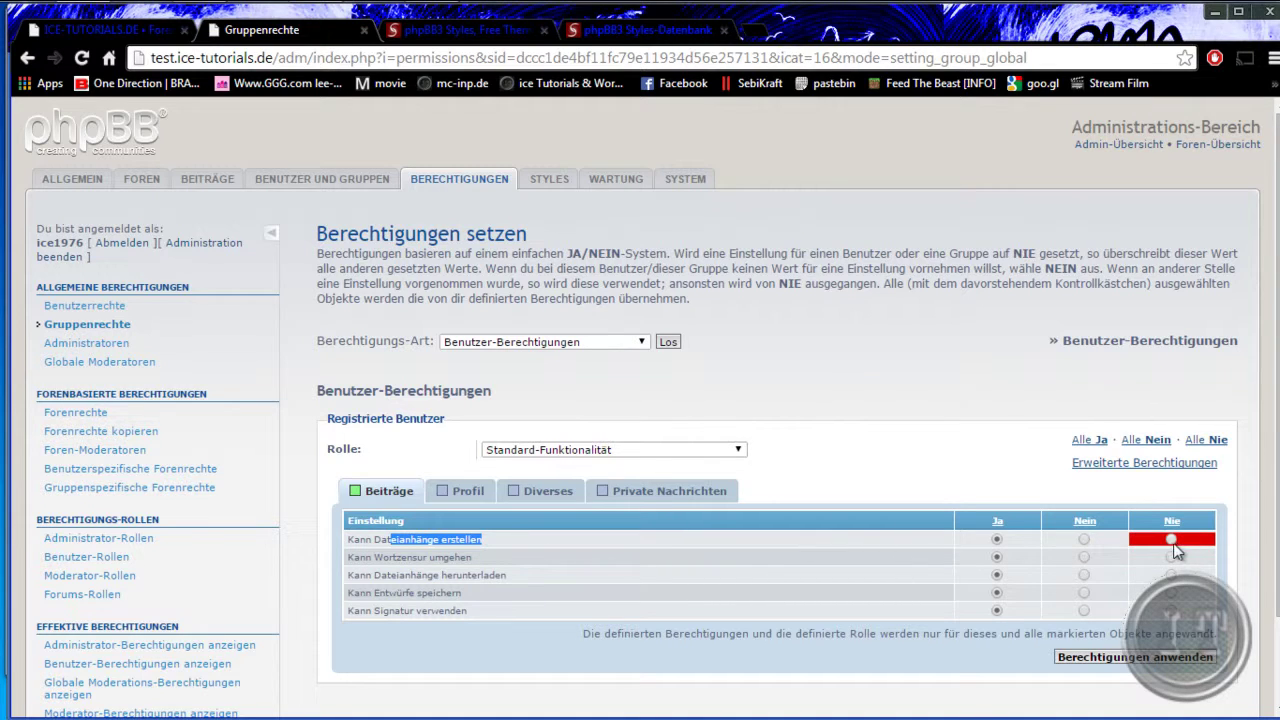
pyautogui.click(1085, 539)
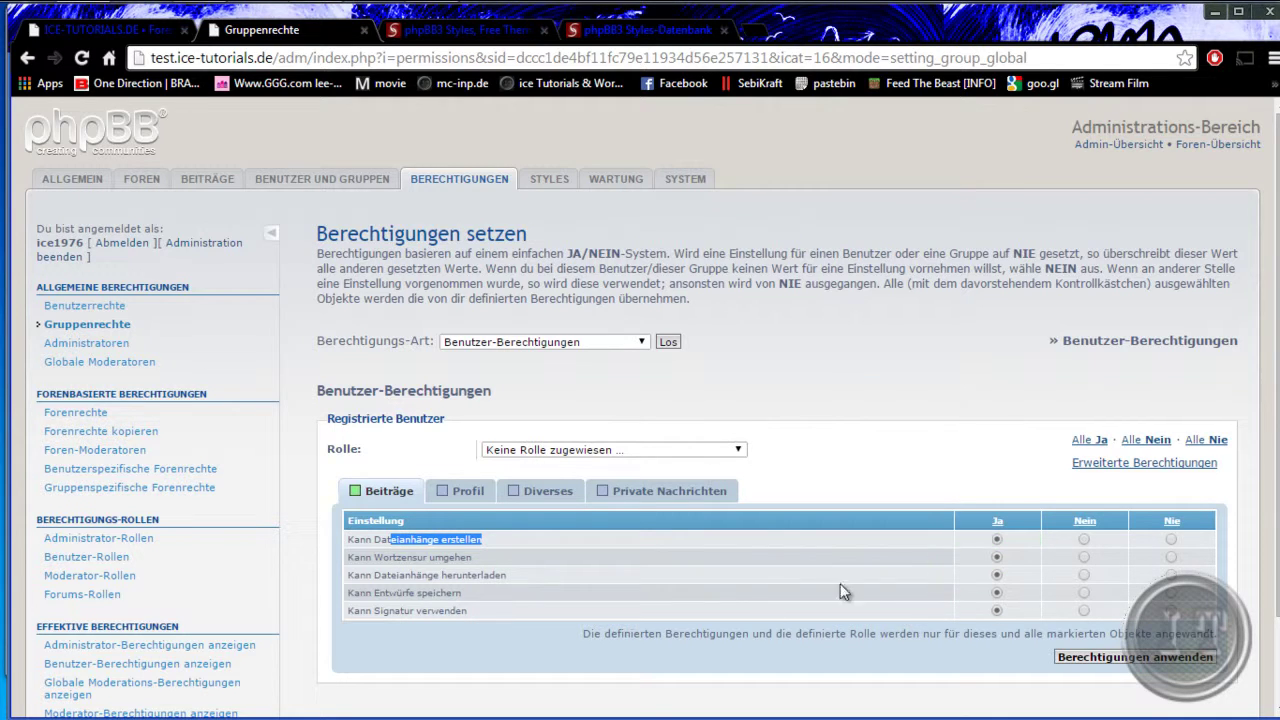
pyautogui.click(470, 491)
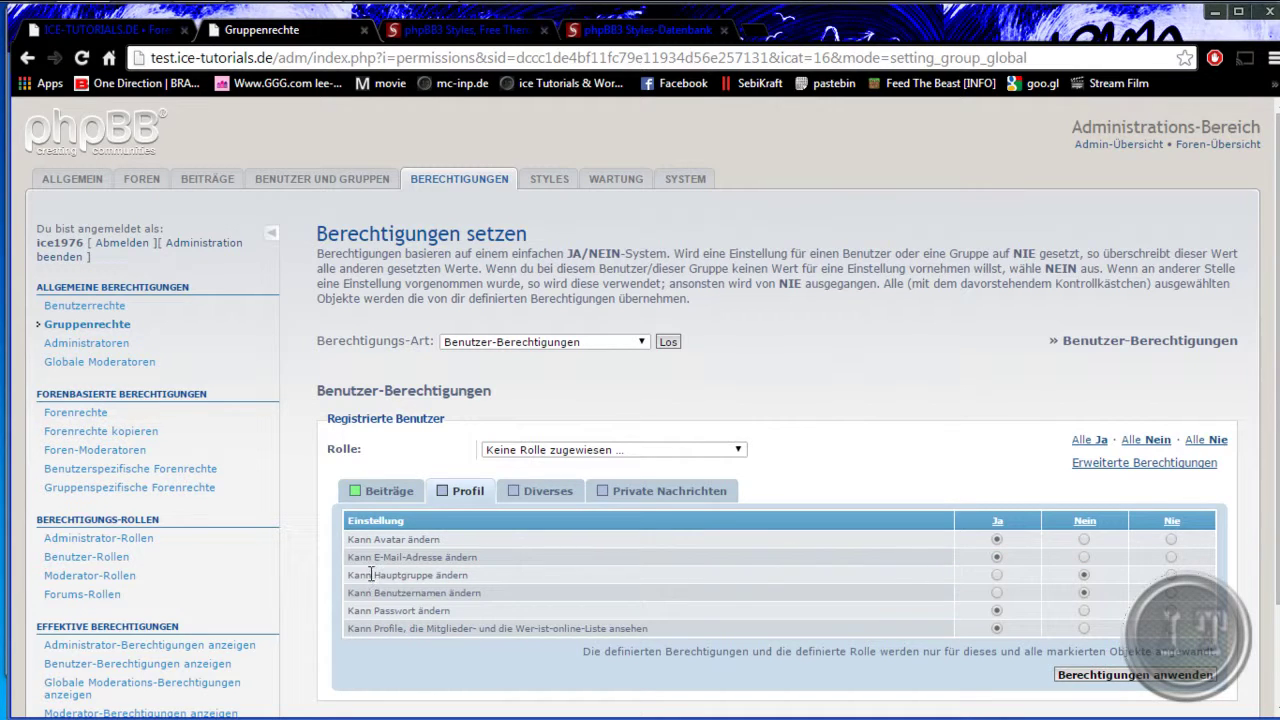
# - Set Kann Hauptgruppe ändern to Nein for registered users and review the username-change row
pyautogui.moveTo(372, 574); pyautogui.dragTo(491, 570)
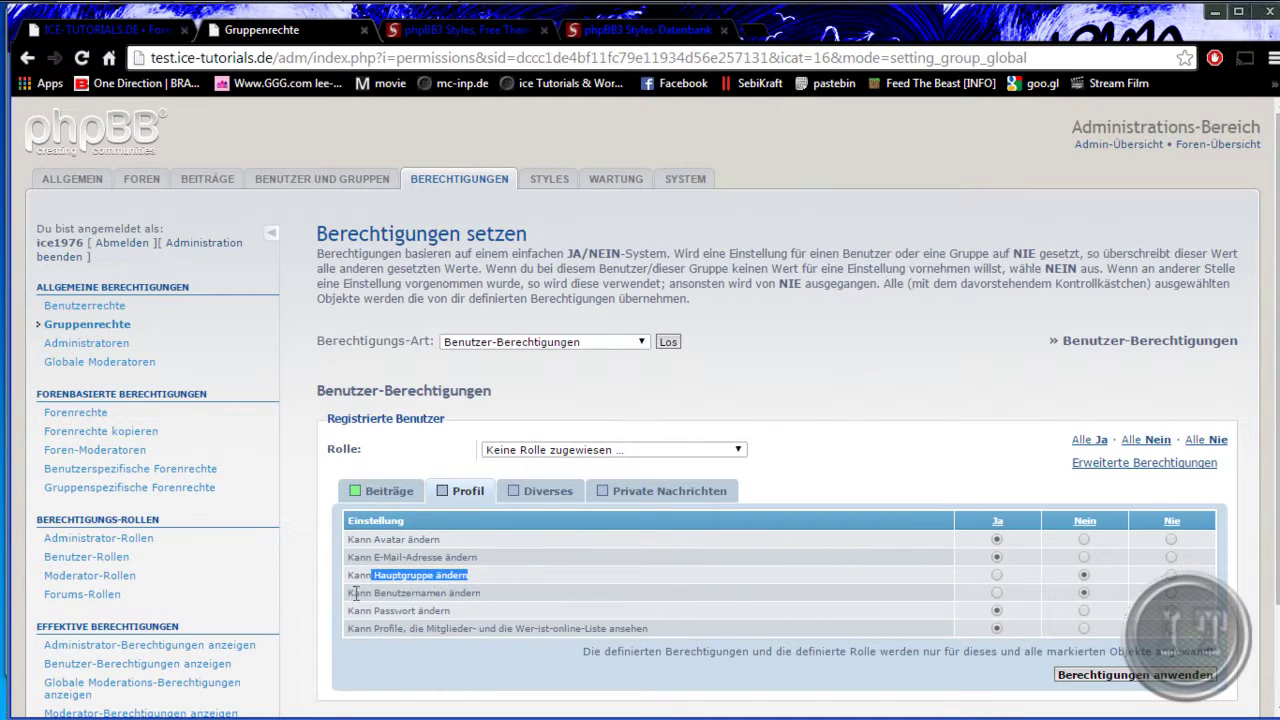
pyautogui.click(1085, 576)
pyautogui.moveTo(373, 593); pyautogui.dragTo(486, 593)
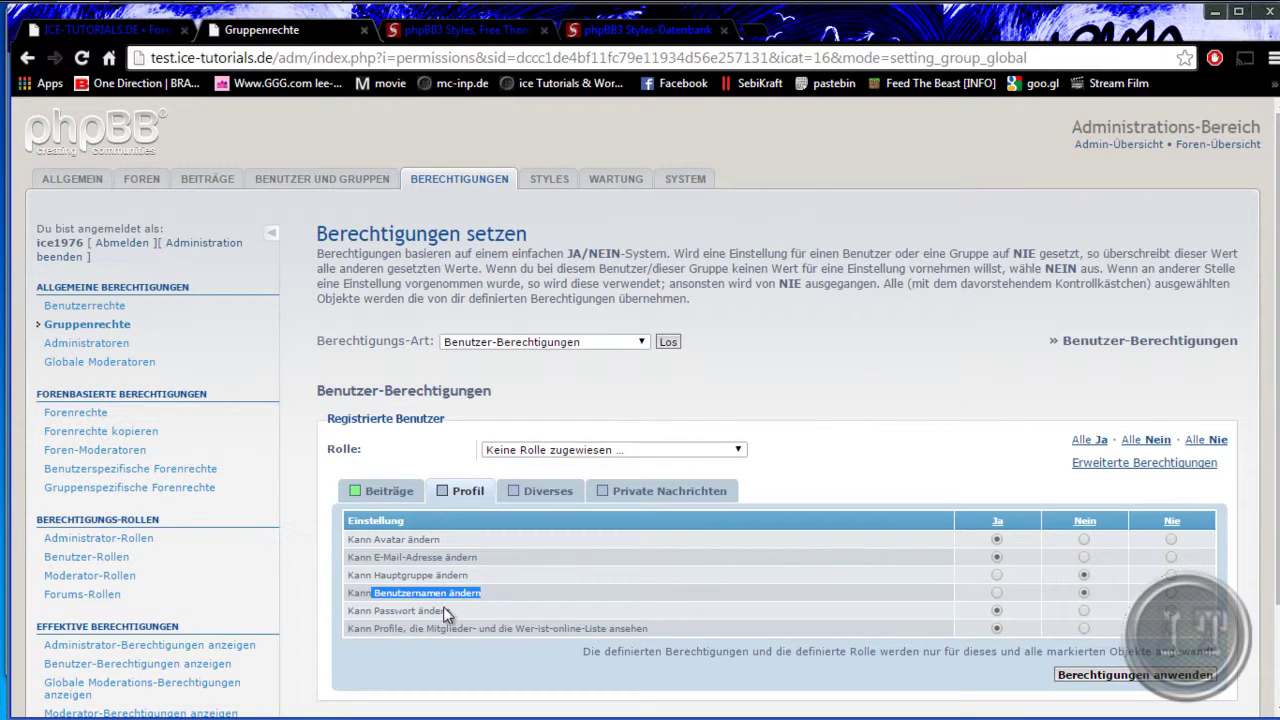
pyautogui.click(372, 593)
pyautogui.moveTo(374, 593); pyautogui.dragTo(448, 592)
pyautogui.click(541, 491)
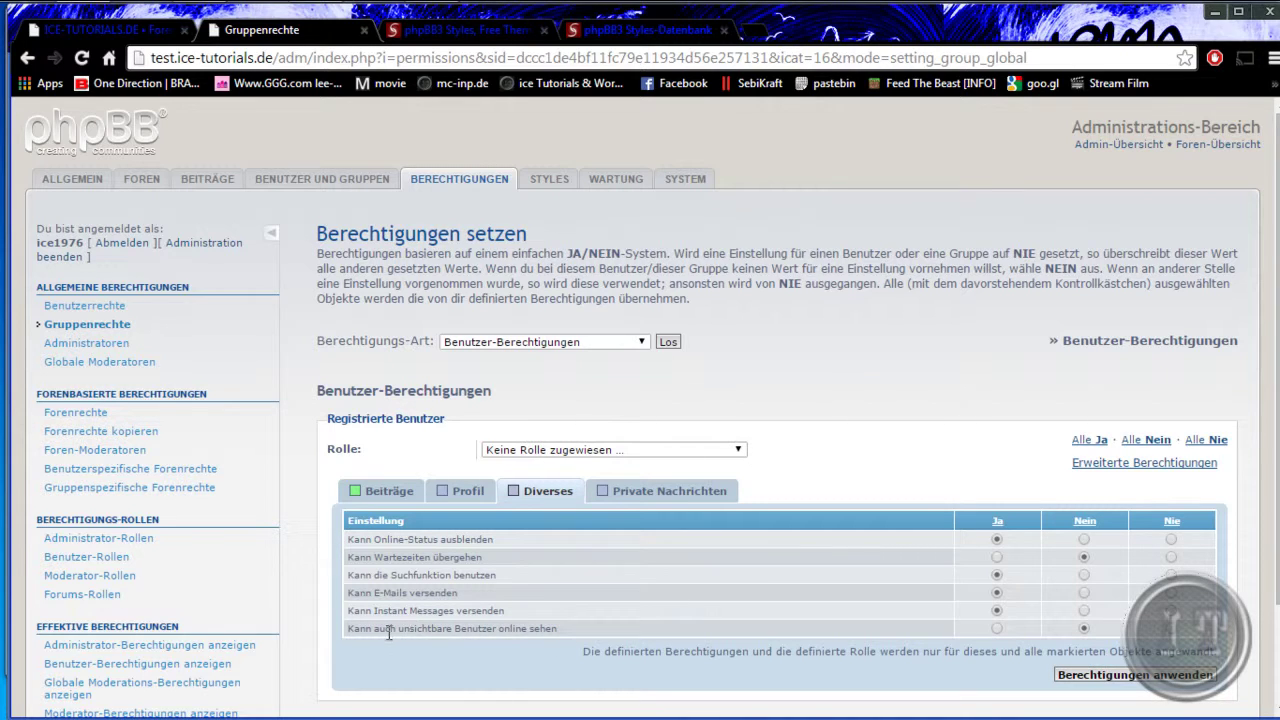
# - Review the invisible-users and [flash] BBCode rights, toggling PM forwarding to Nein and back to Ja
pyautogui.moveTo(385, 630); pyautogui.dragTo(553, 632)
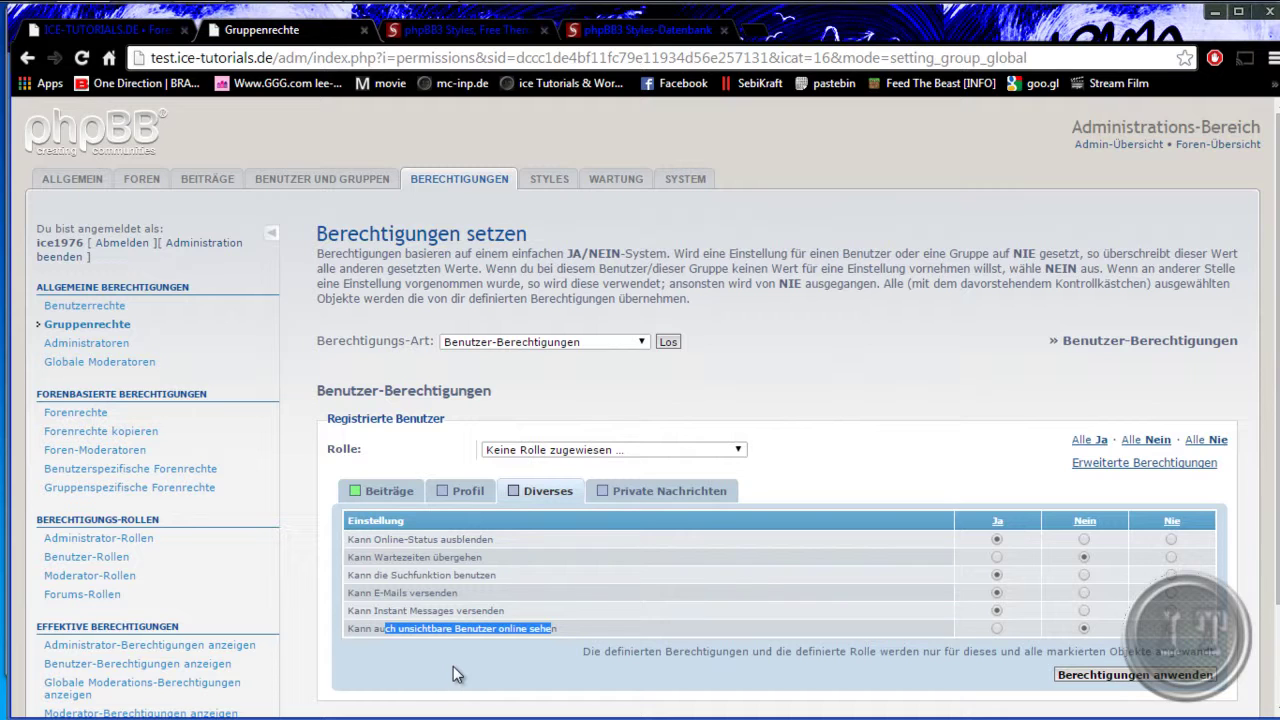
pyautogui.click(539, 608)
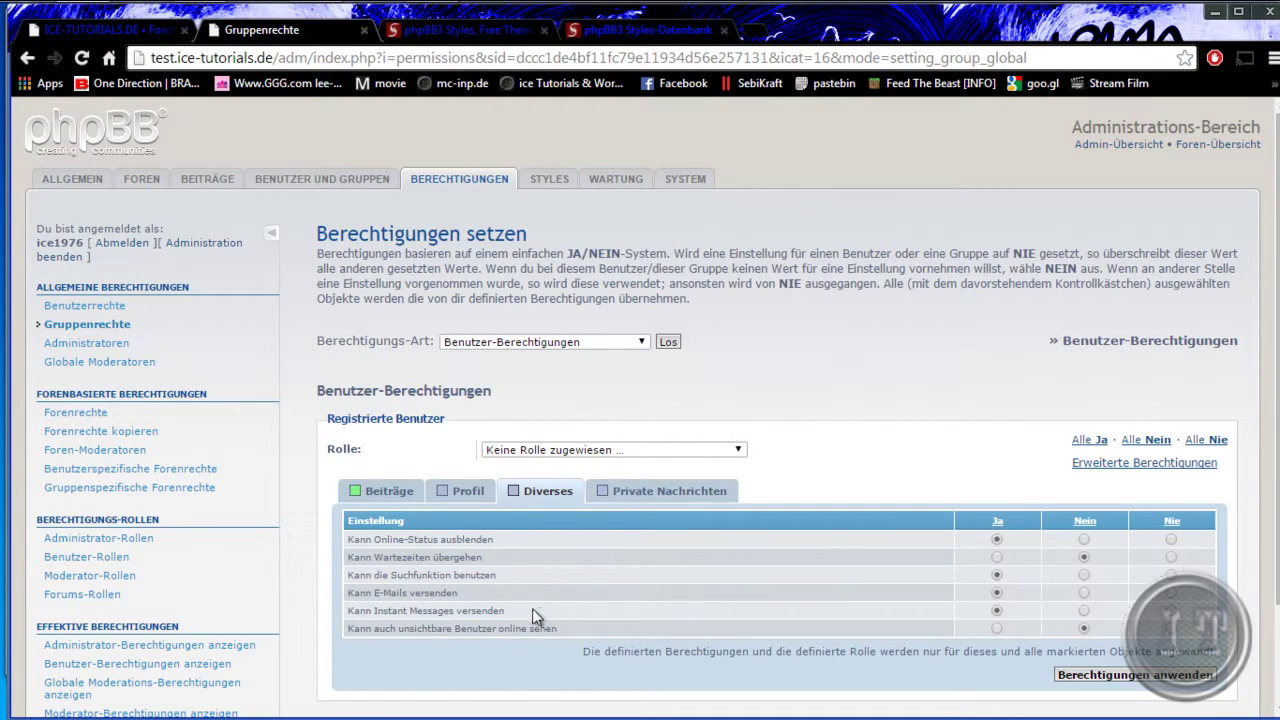
pyautogui.moveTo(423, 626); pyautogui.dragTo(530, 628)
pyautogui.click(663, 491)
pyautogui.scroll(-1, 606, 572)
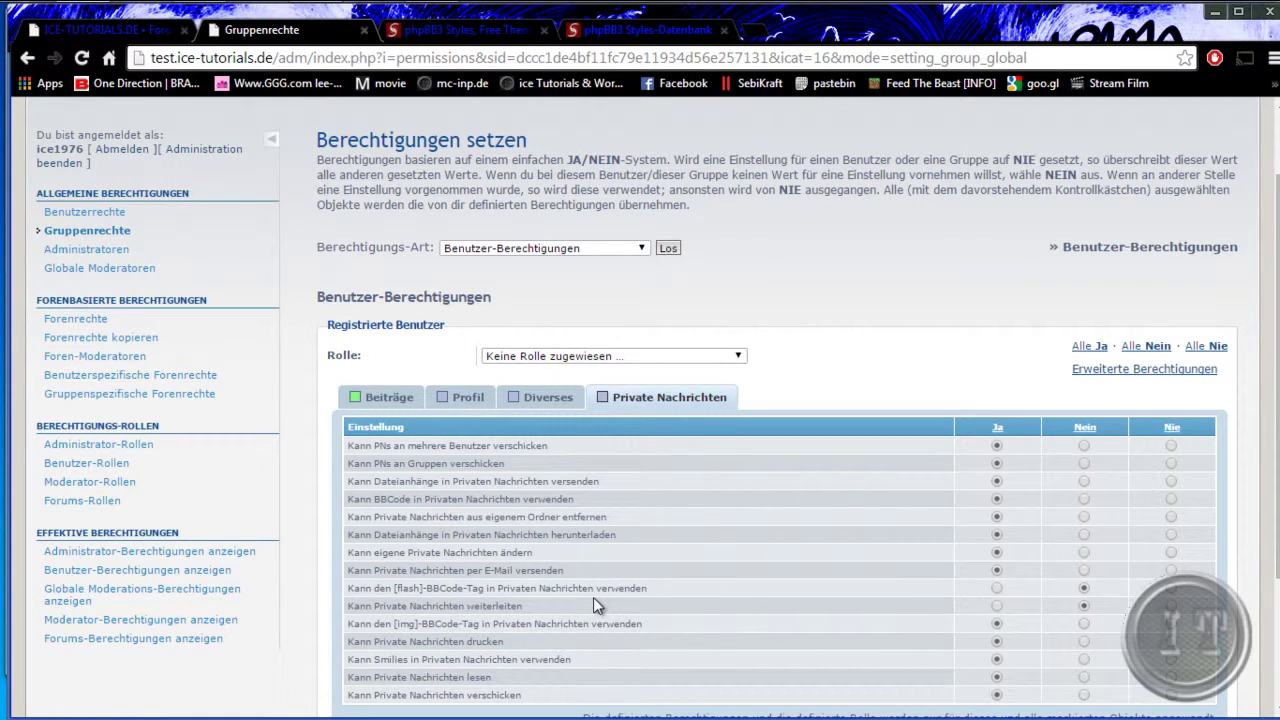
pyautogui.moveTo(419, 592); pyautogui.dragTo(521, 590)
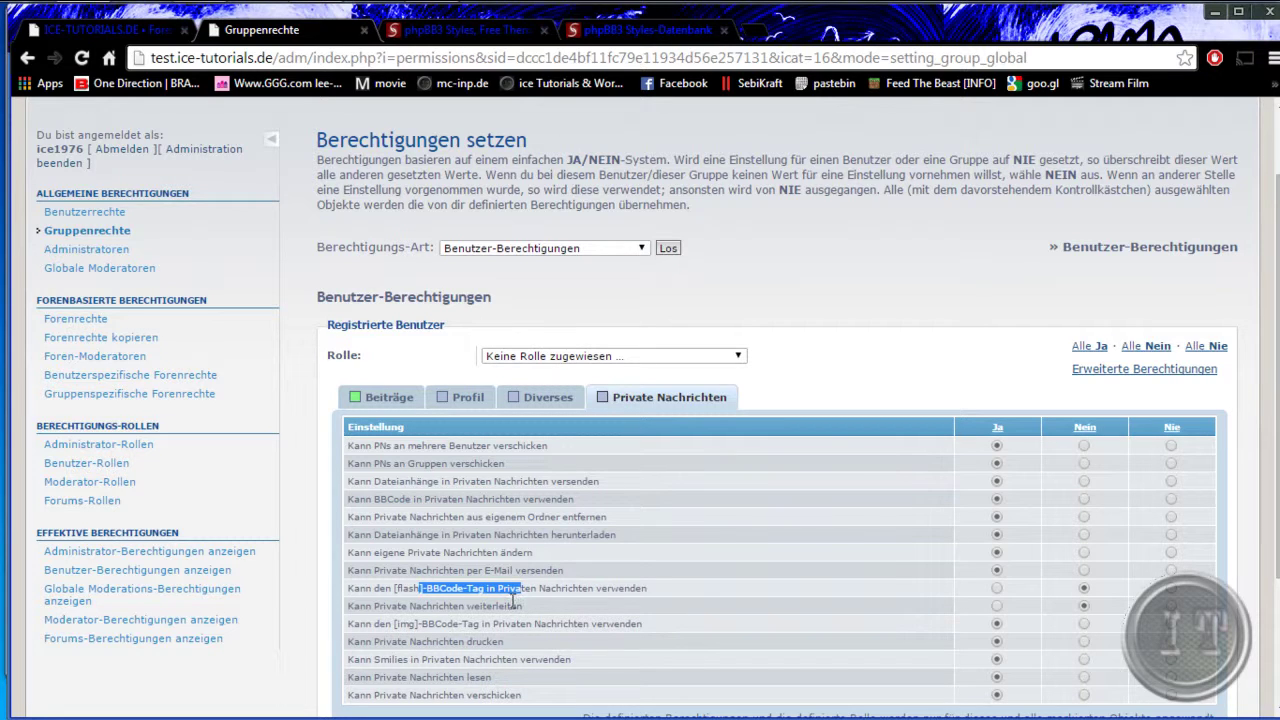
pyautogui.moveTo(391, 588); pyautogui.dragTo(422, 589)
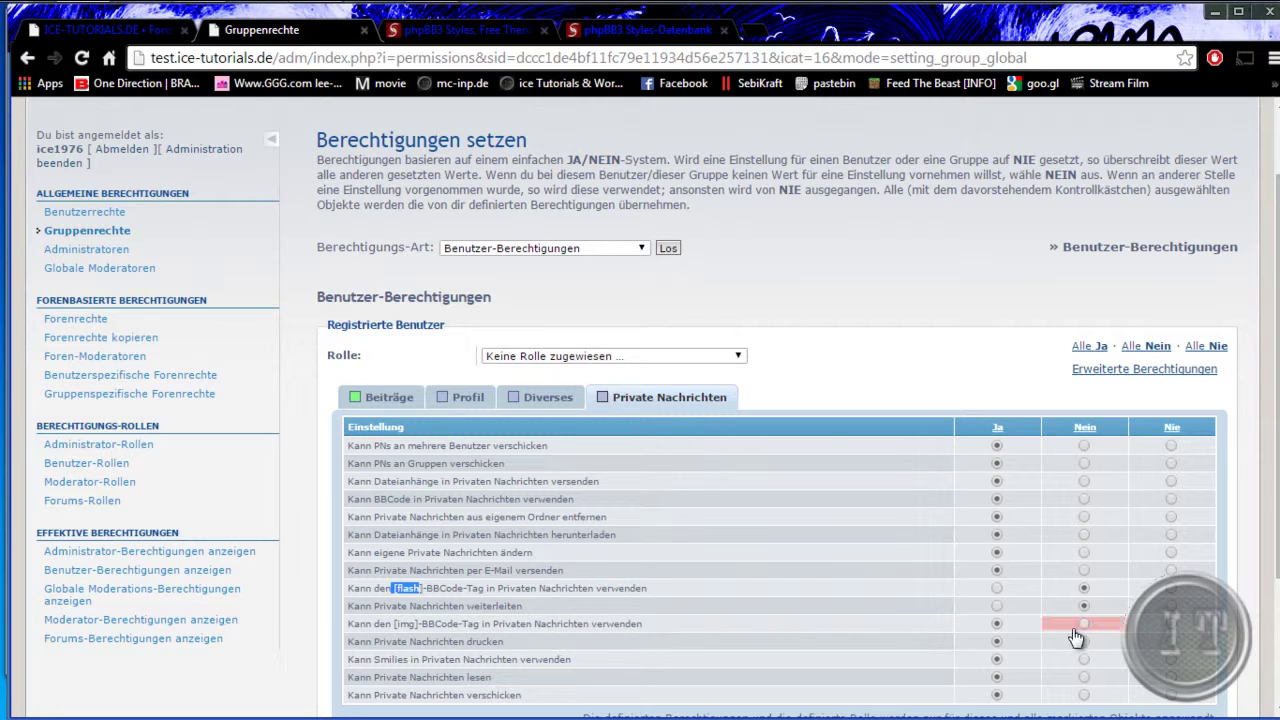
pyautogui.click(1084, 607)
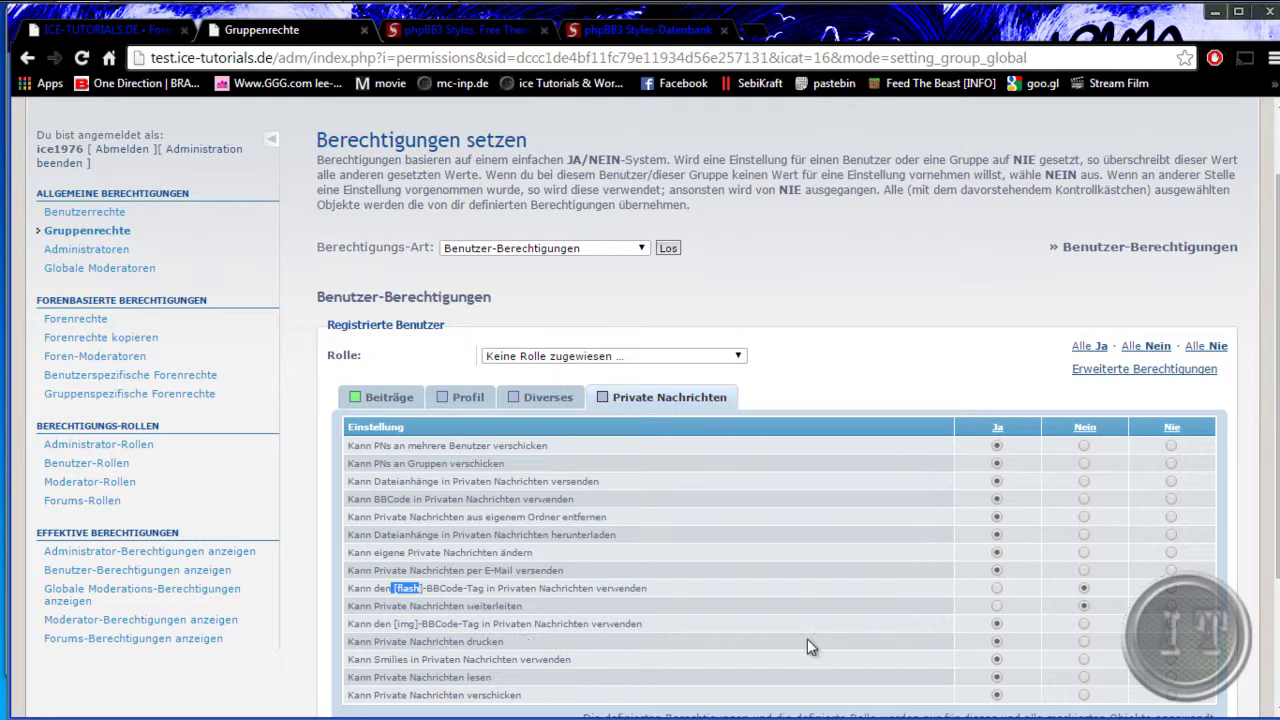
pyautogui.click(997, 606)
# - Apply the Registrierte Benutzer permissions and return to the group selection page
pyautogui.scroll(-2, 791, 646)
pyautogui.click(1195, 565)
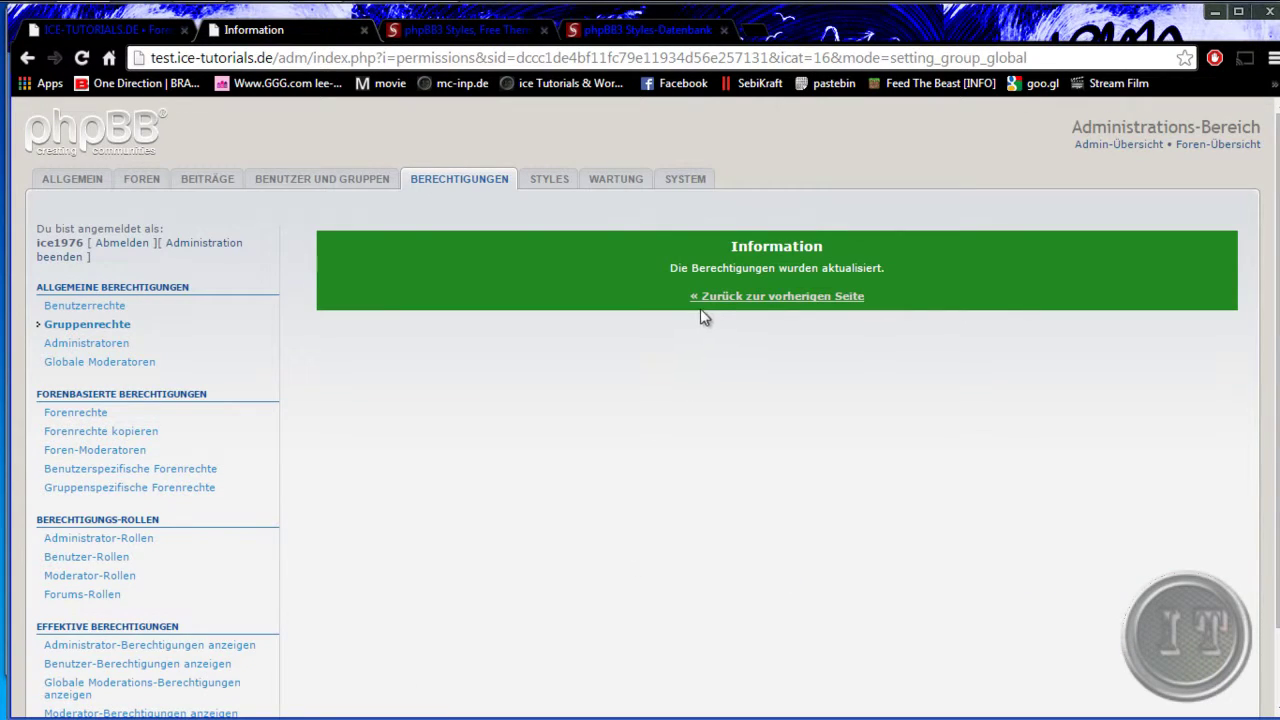
pyautogui.click(706, 298)
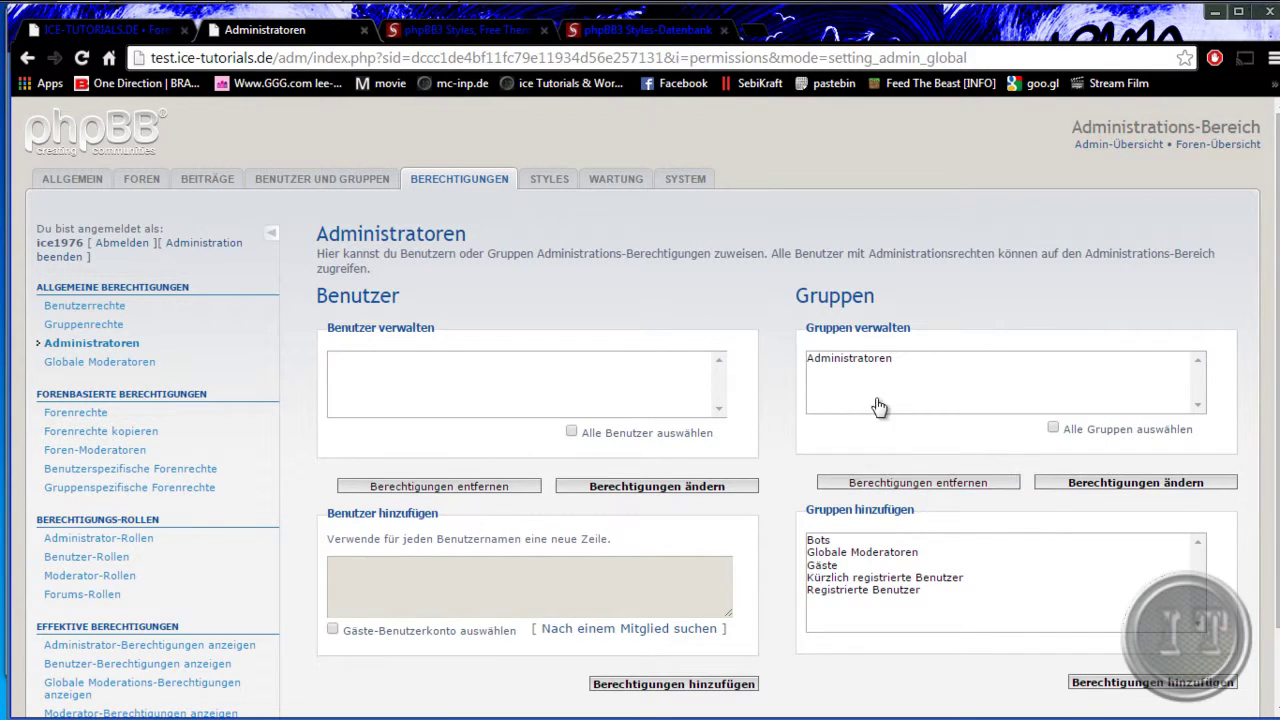
# - Load the Administratoren group's advanced Standard-Administrator permissions
pyautogui.click(864, 360)
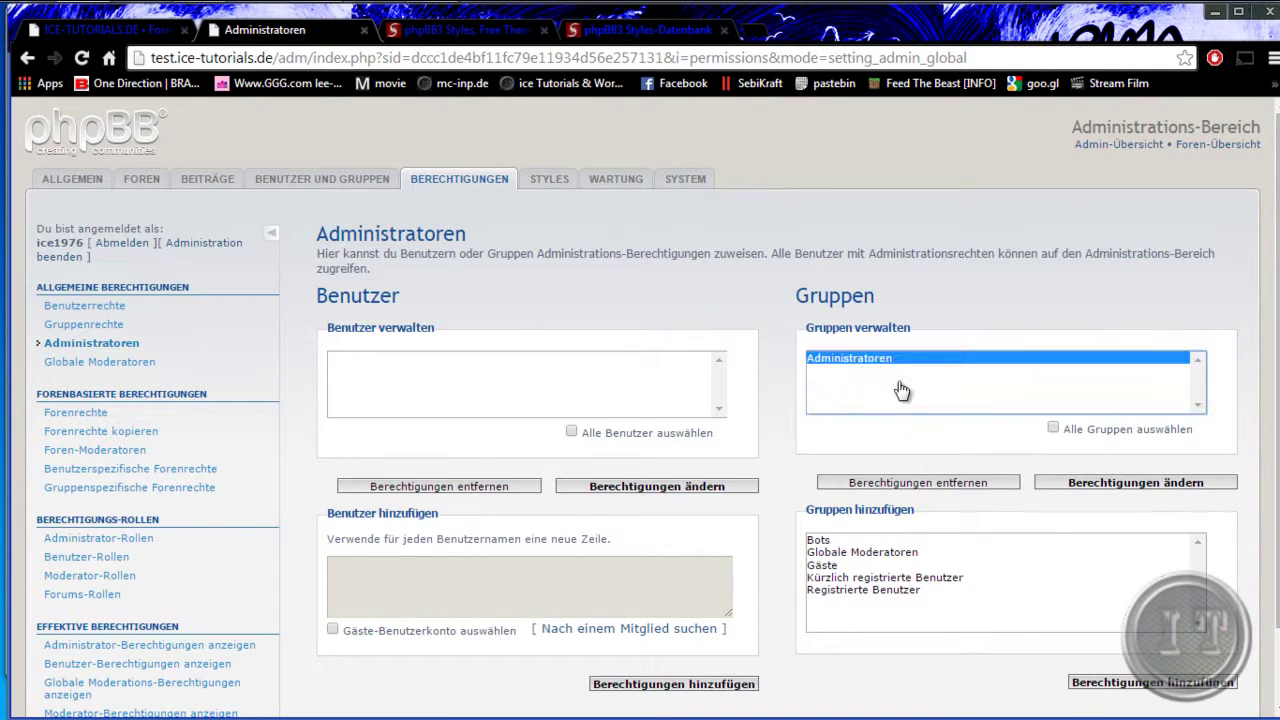
pyautogui.click(1140, 488)
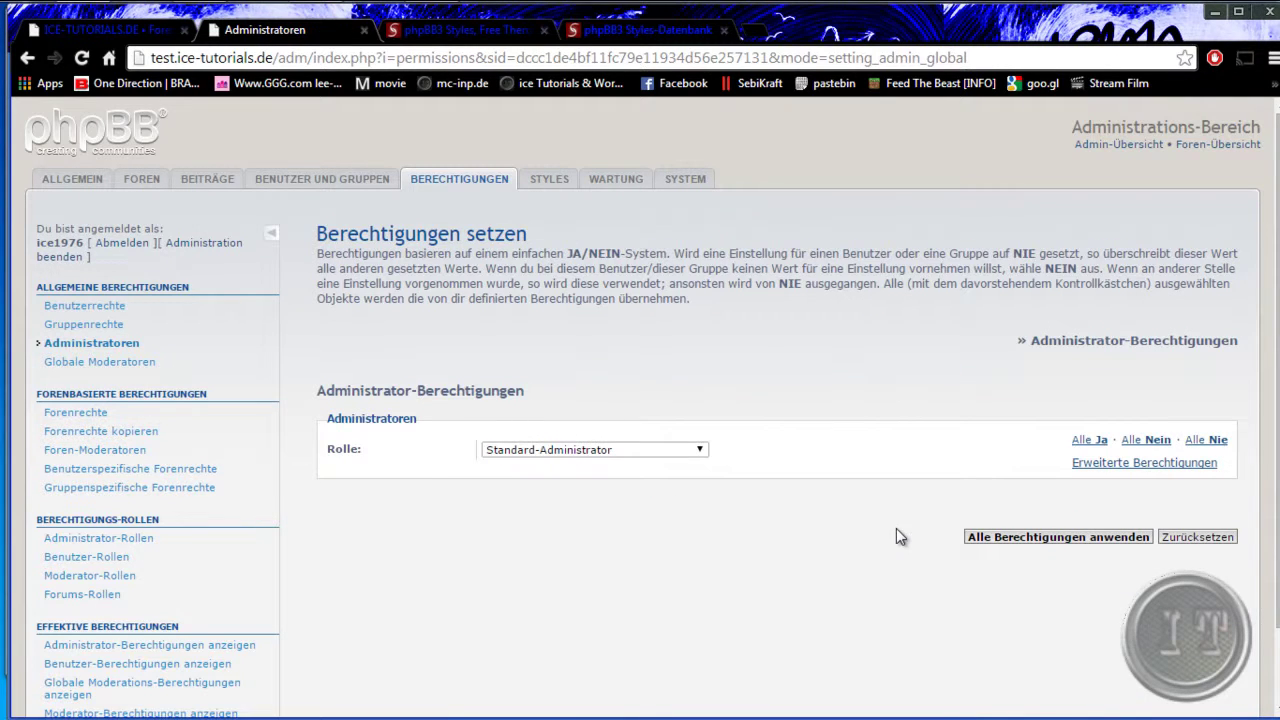
pyautogui.click(1133, 465)
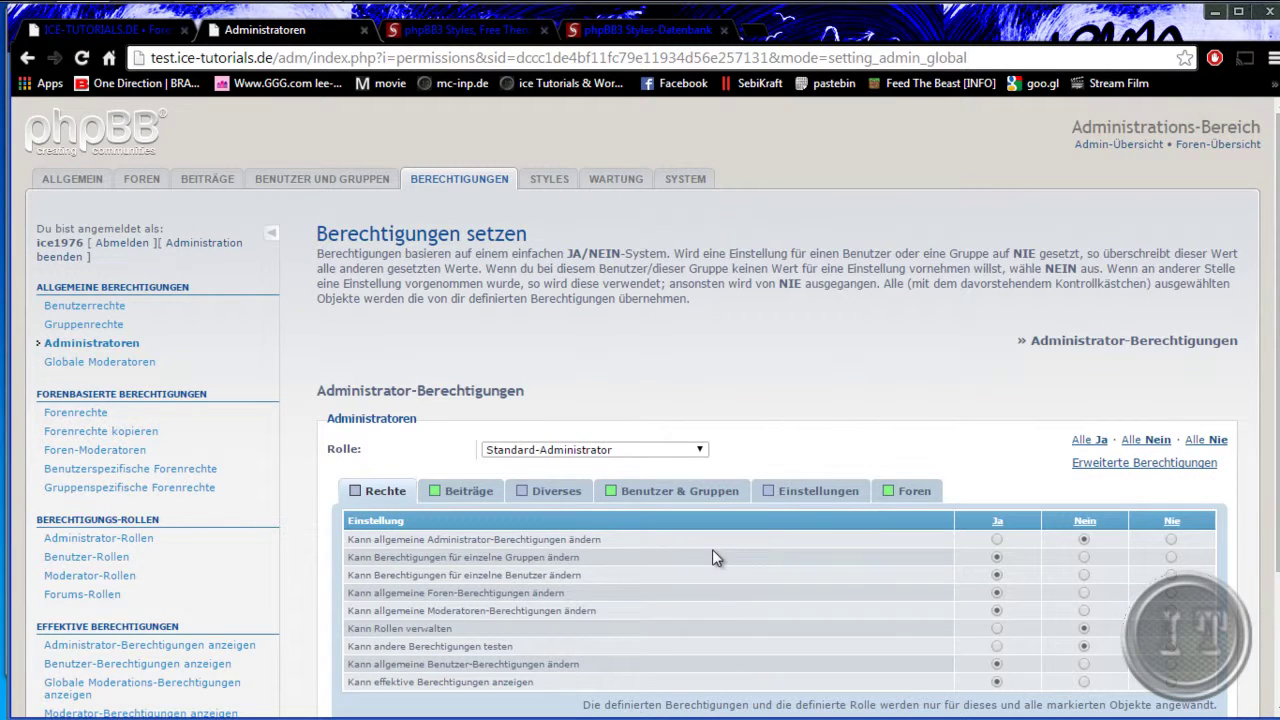
pyautogui.scroll(-3, 600, 610)
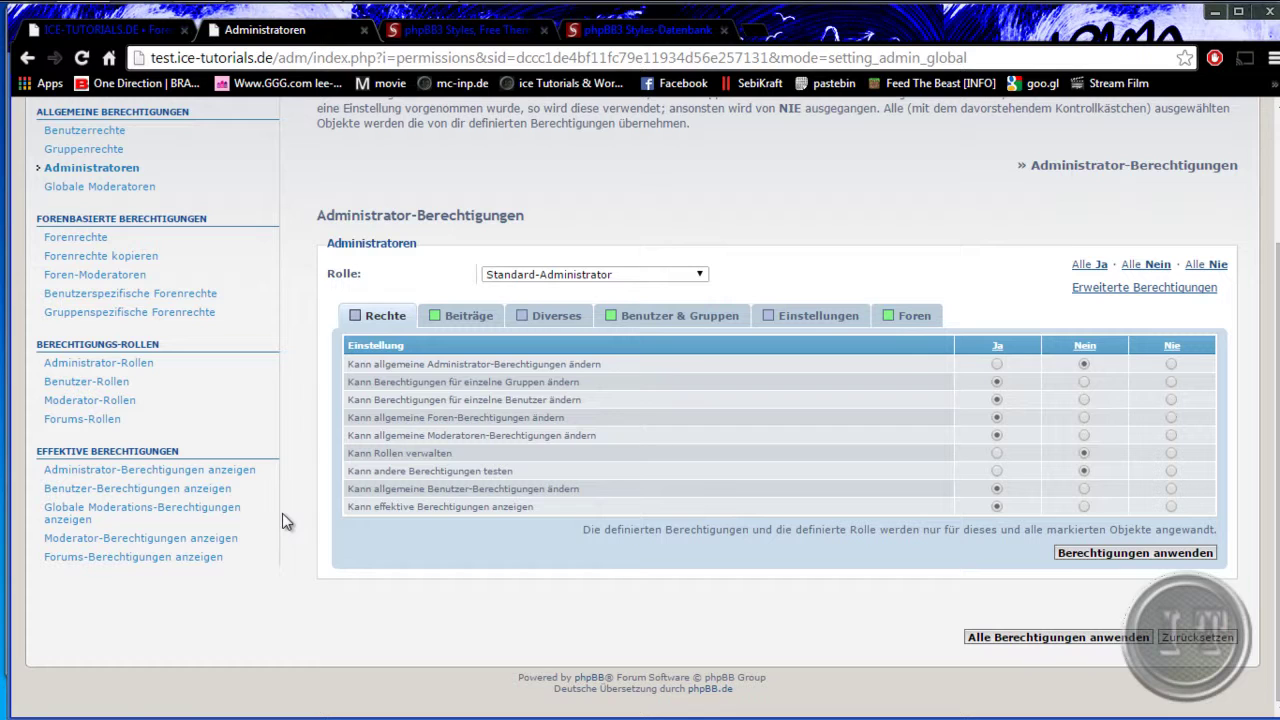
pyautogui.scroll(2, 282, 513)
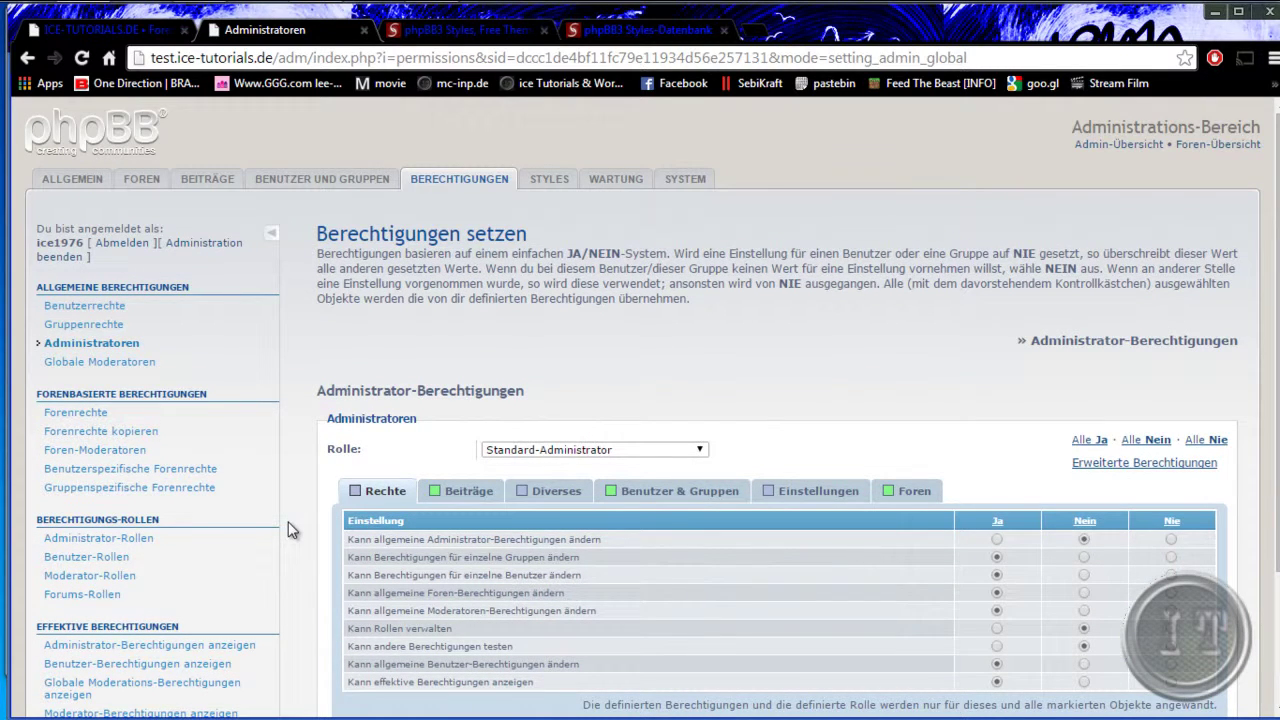
pyautogui.scroll(-1, 288, 530)
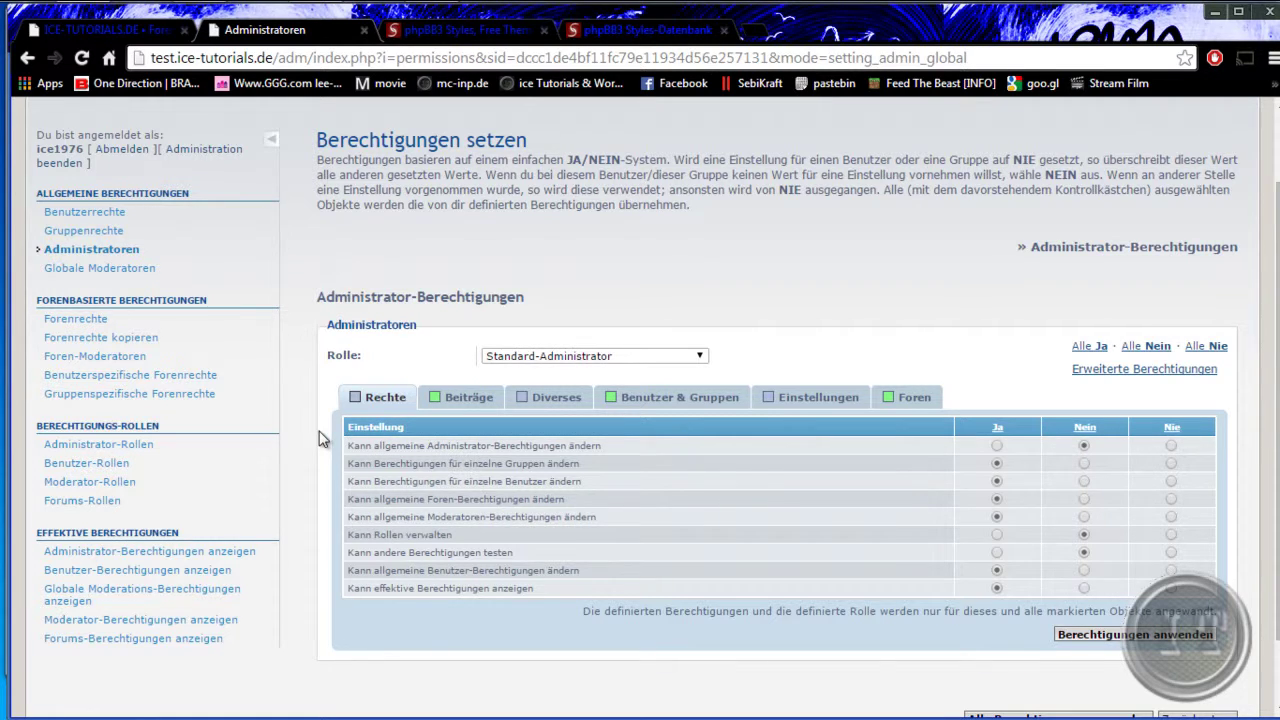
# - Review the global-permissions and permission-testing rows, then the Diverses and Einstellungen tabs
pyautogui.moveTo(500, 443); pyautogui.dragTo(604, 446)
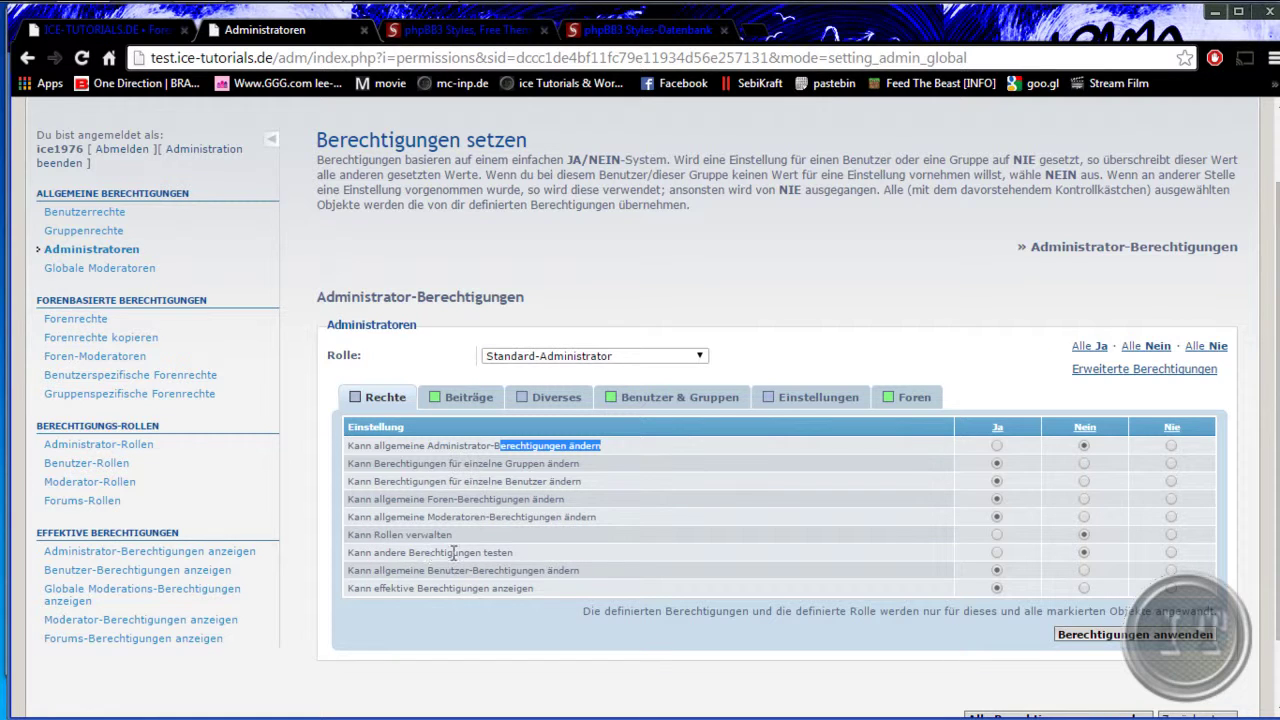
pyautogui.moveTo(434, 552); pyautogui.dragTo(519, 556)
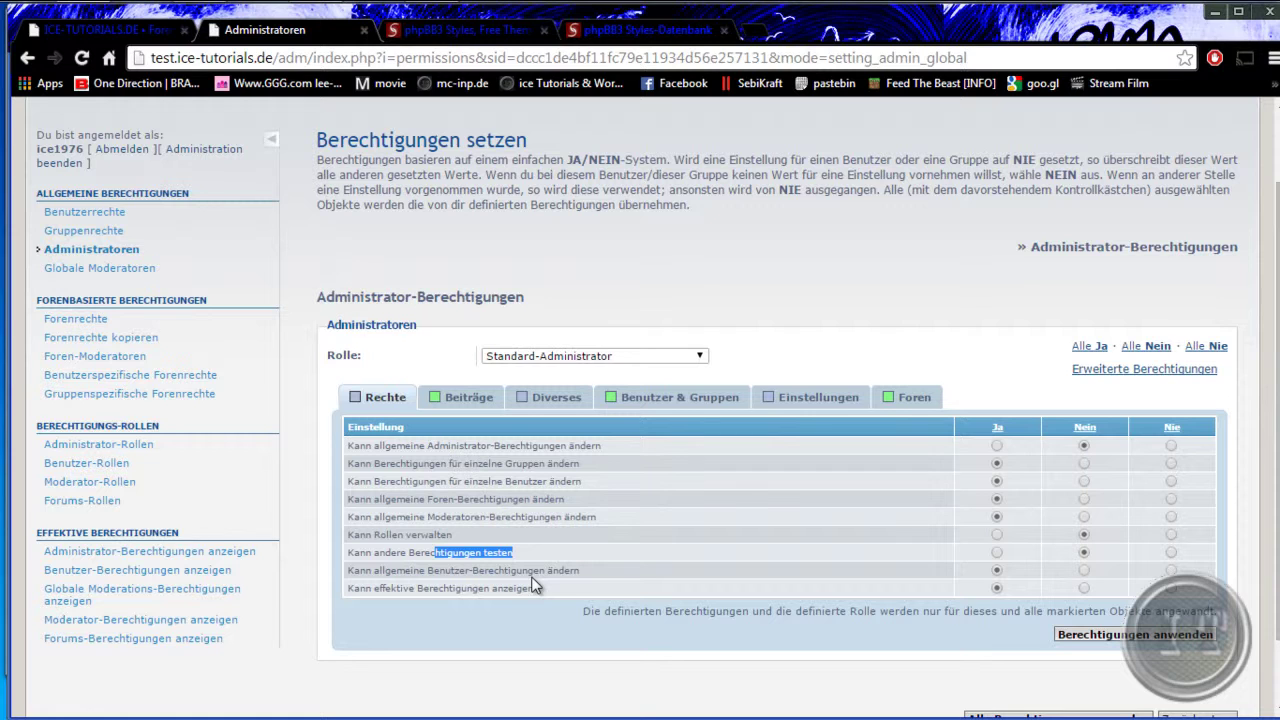
pyautogui.click(540, 402)
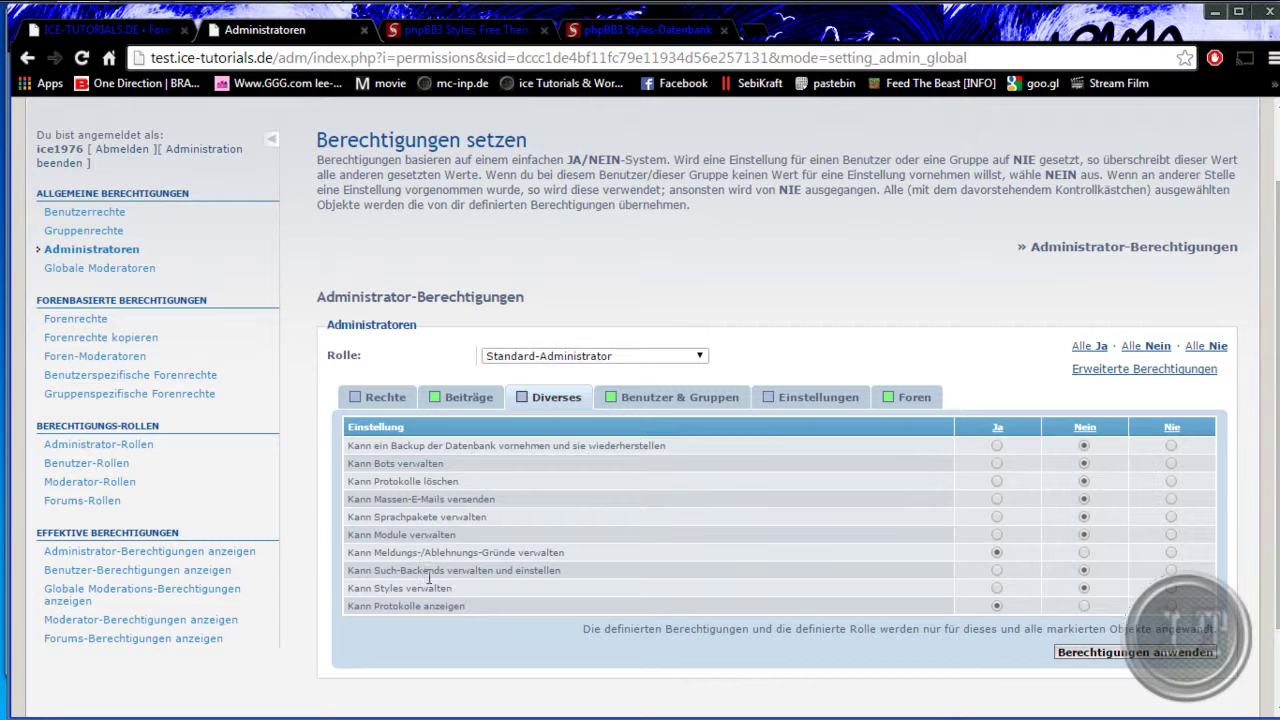
pyautogui.click(820, 397)
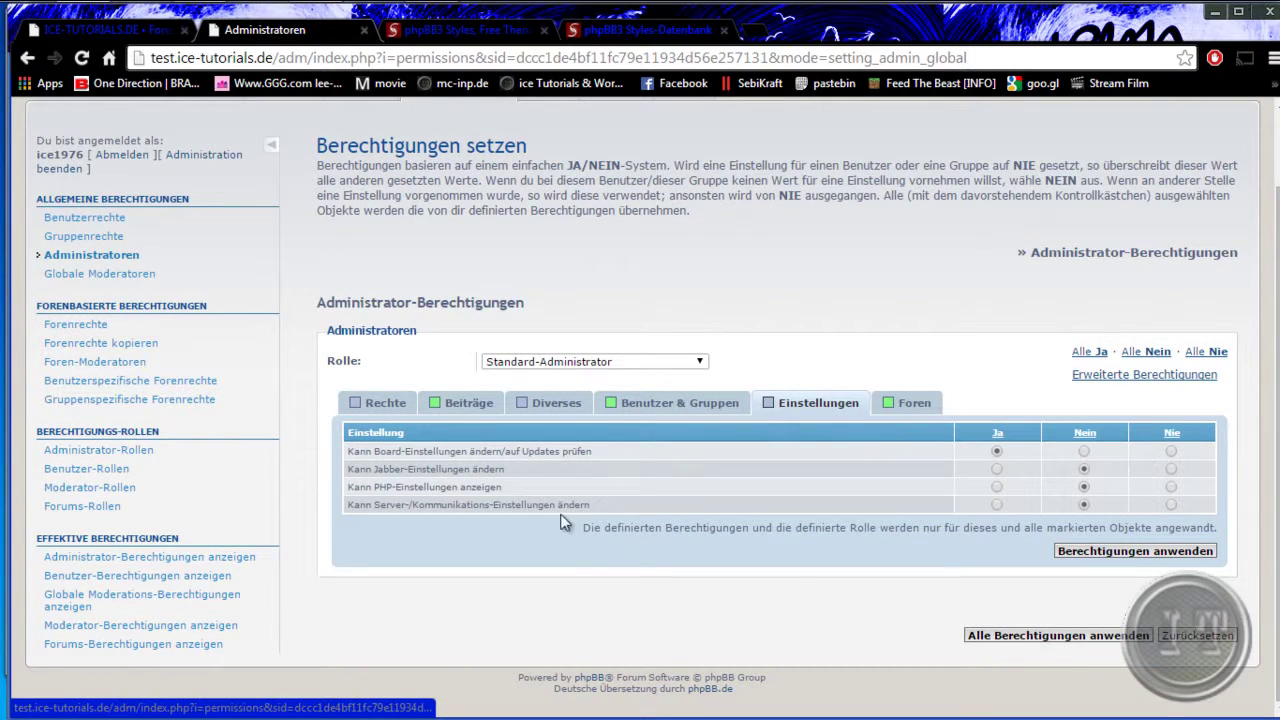
# - Open the Globale Moderatoren group's advanced permissions and browse the Diverses and Themen-Vorgänge tabs
pyautogui.click(85, 275)
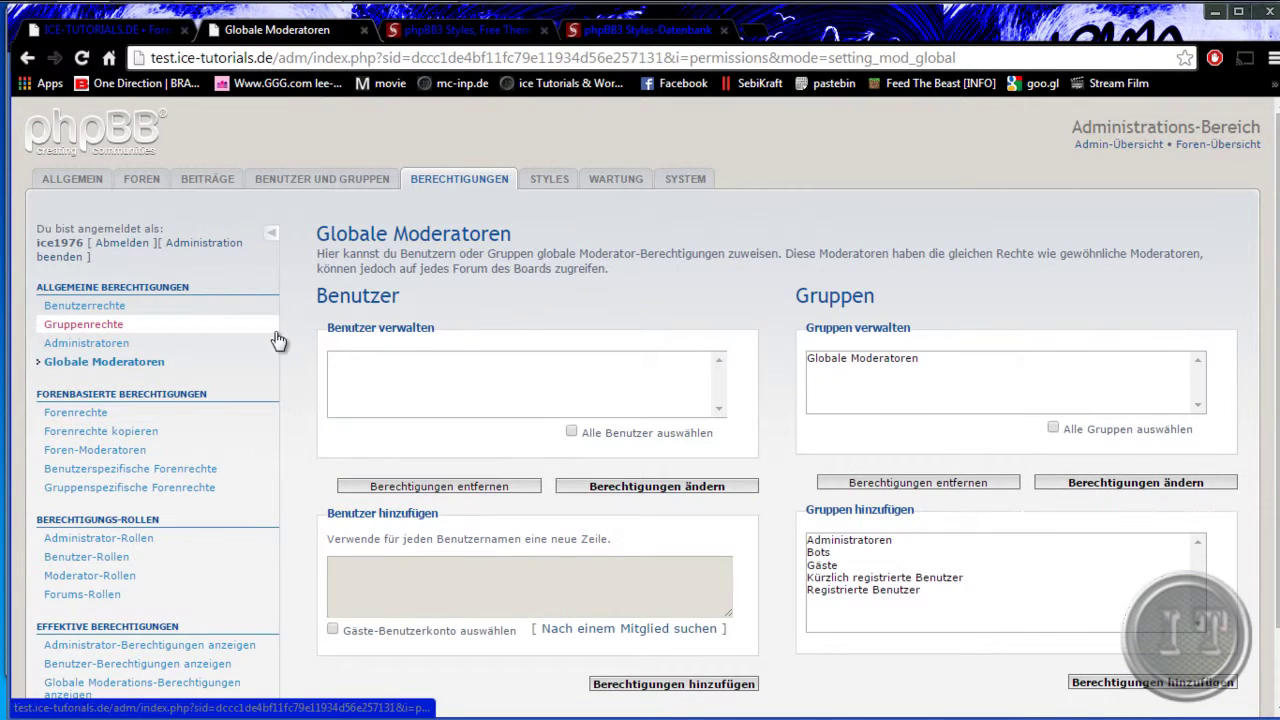
pyautogui.click(857, 359)
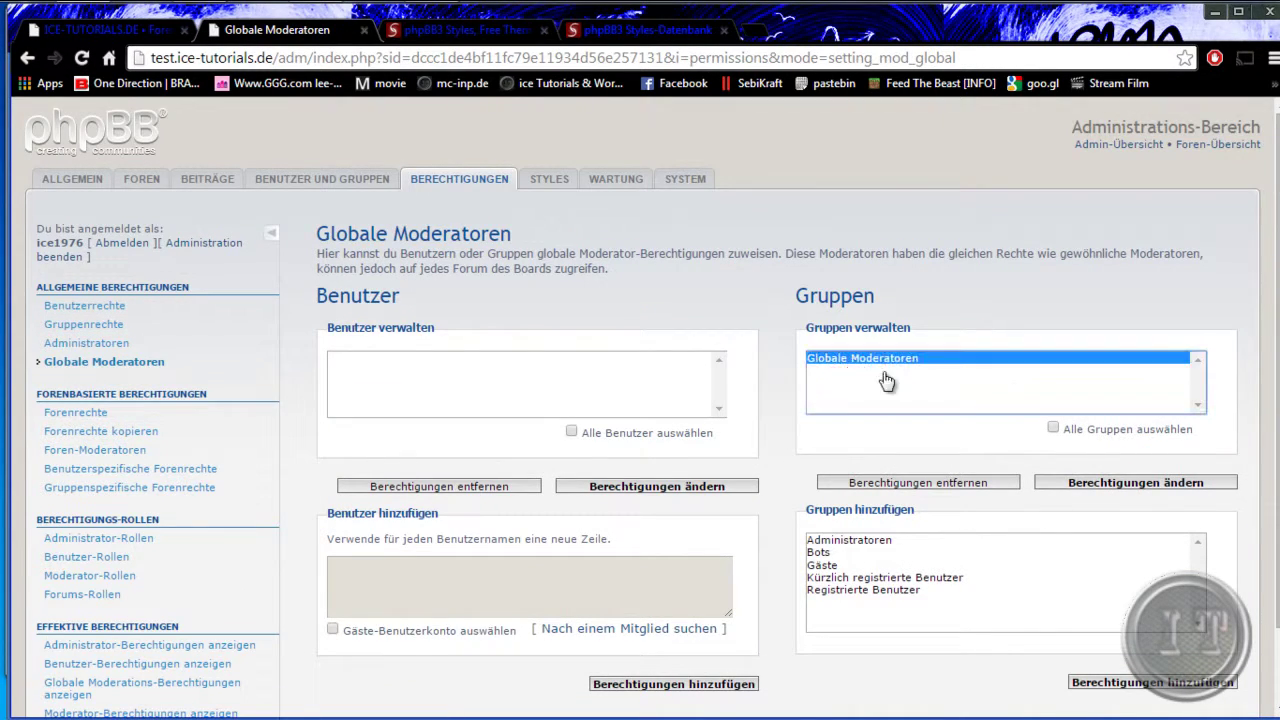
pyautogui.click(1140, 483)
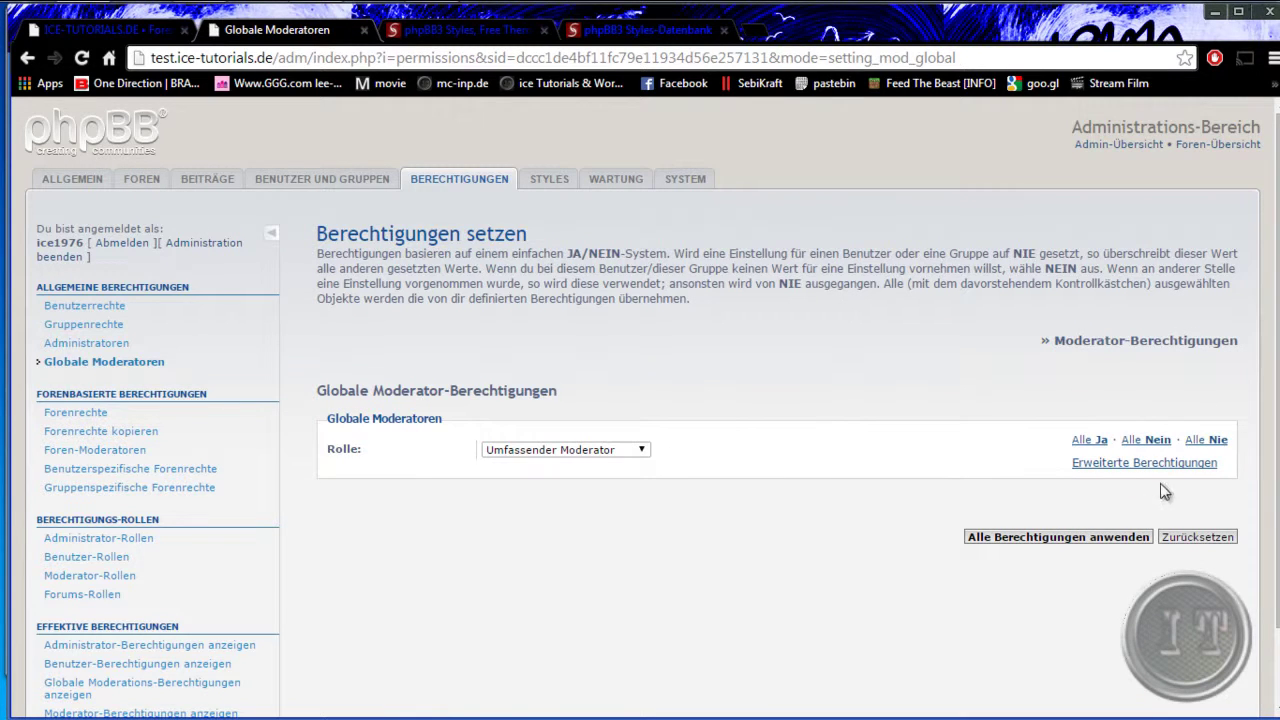
pyautogui.click(1105, 463)
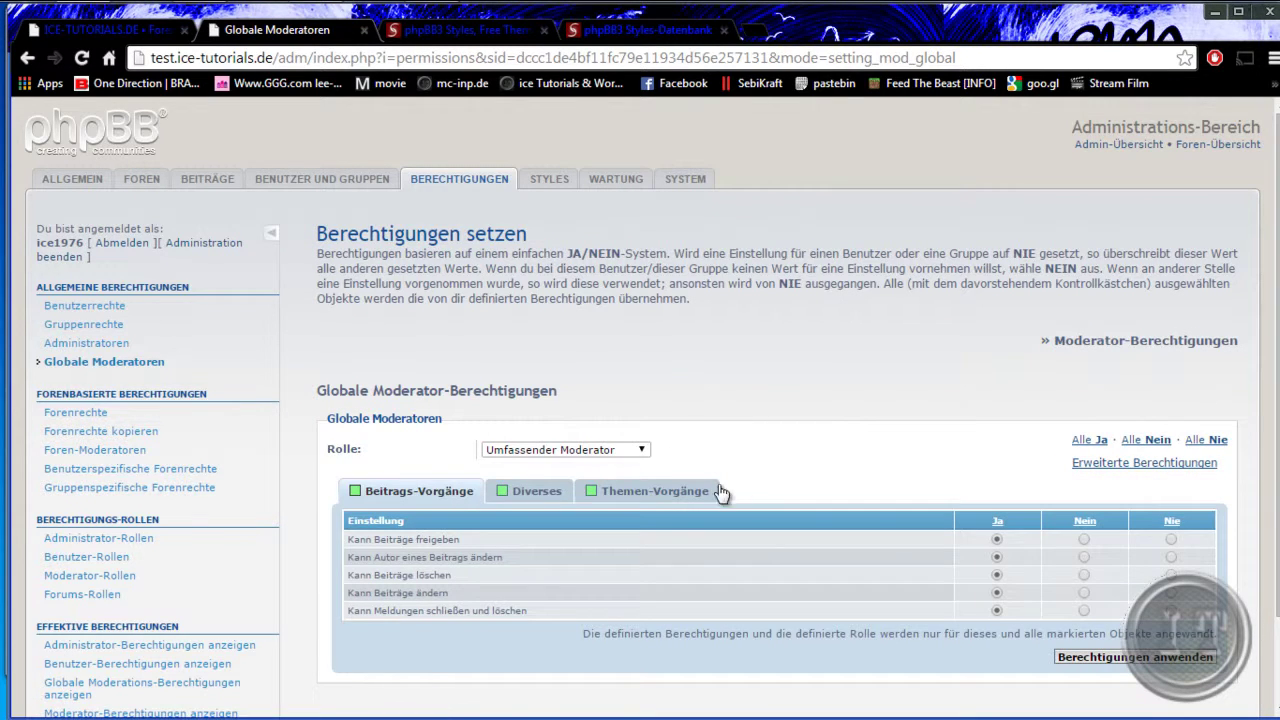
pyautogui.click(560, 497)
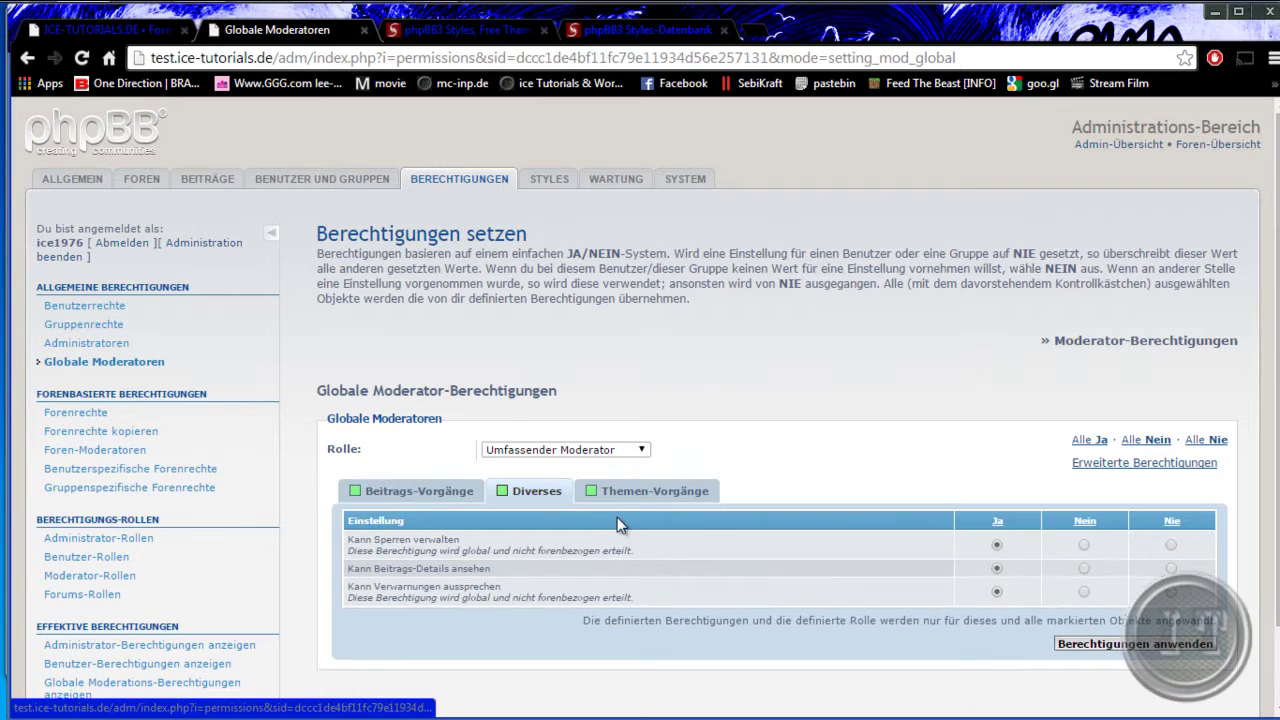
pyautogui.click(640, 492)
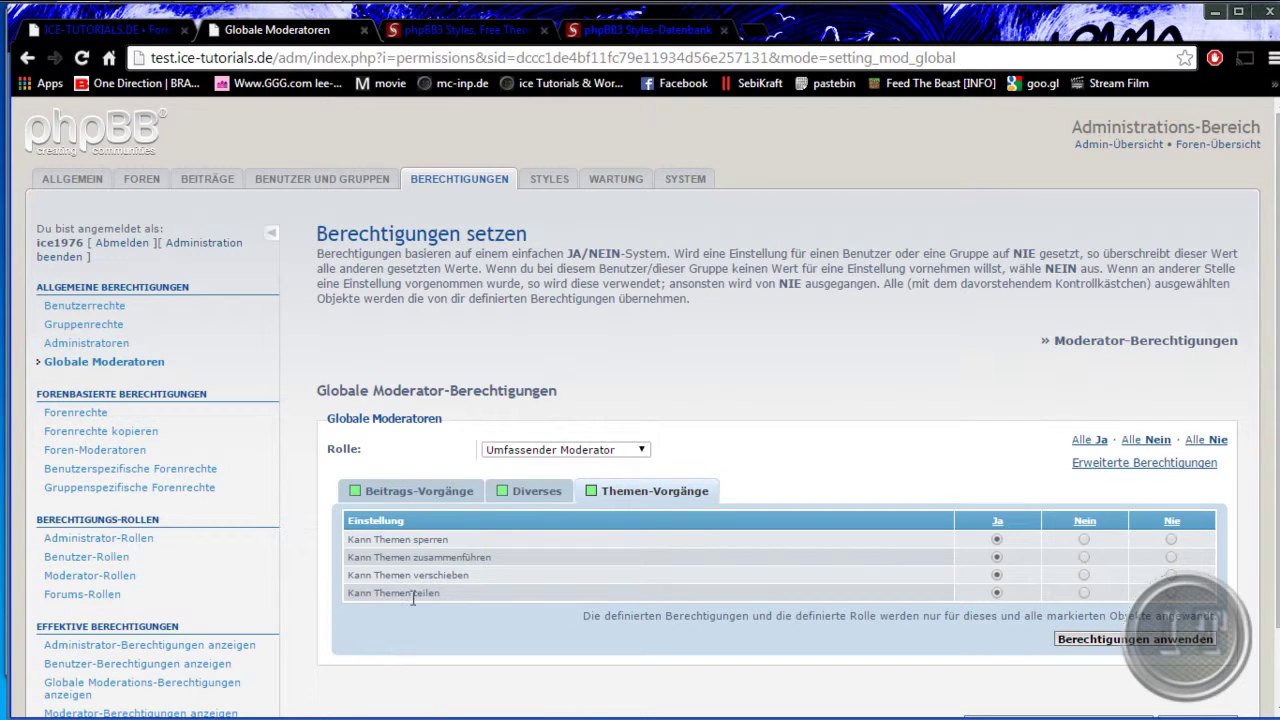
# - Load forum permissions for the Allgemeines forum, then show the Moderator-Rollen list
pyautogui.click(89, 414)
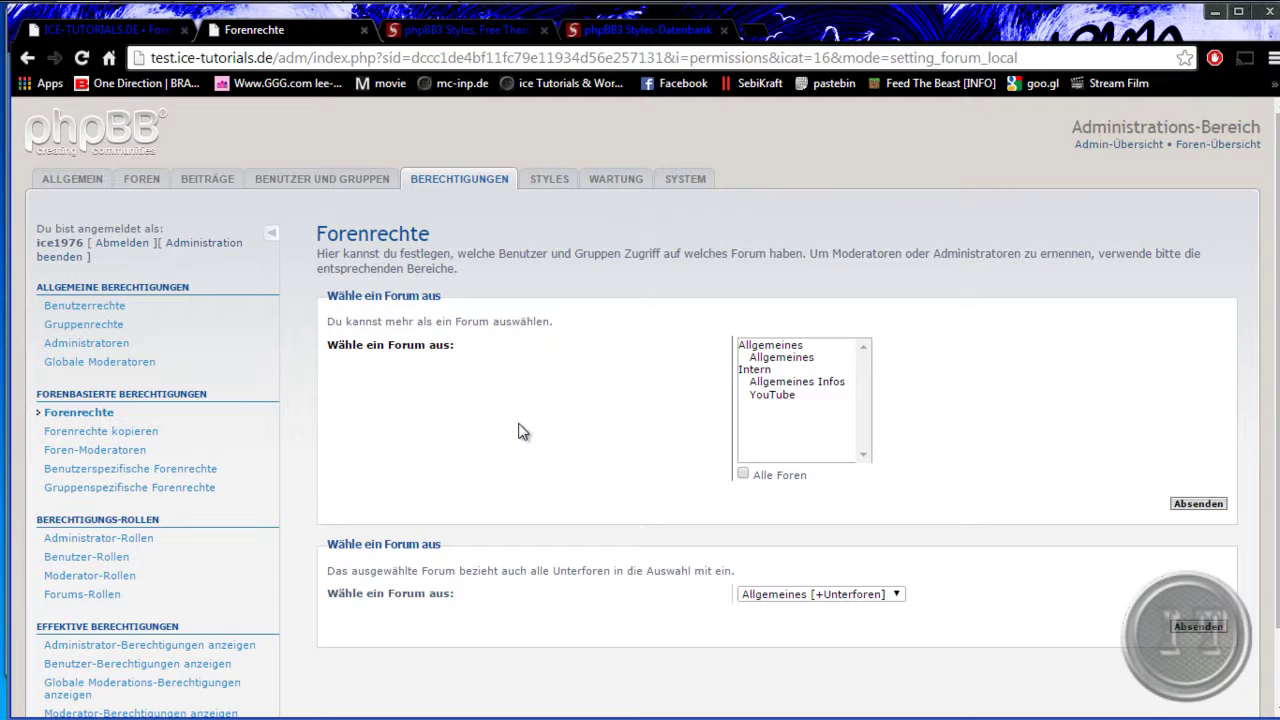
pyautogui.click(778, 359)
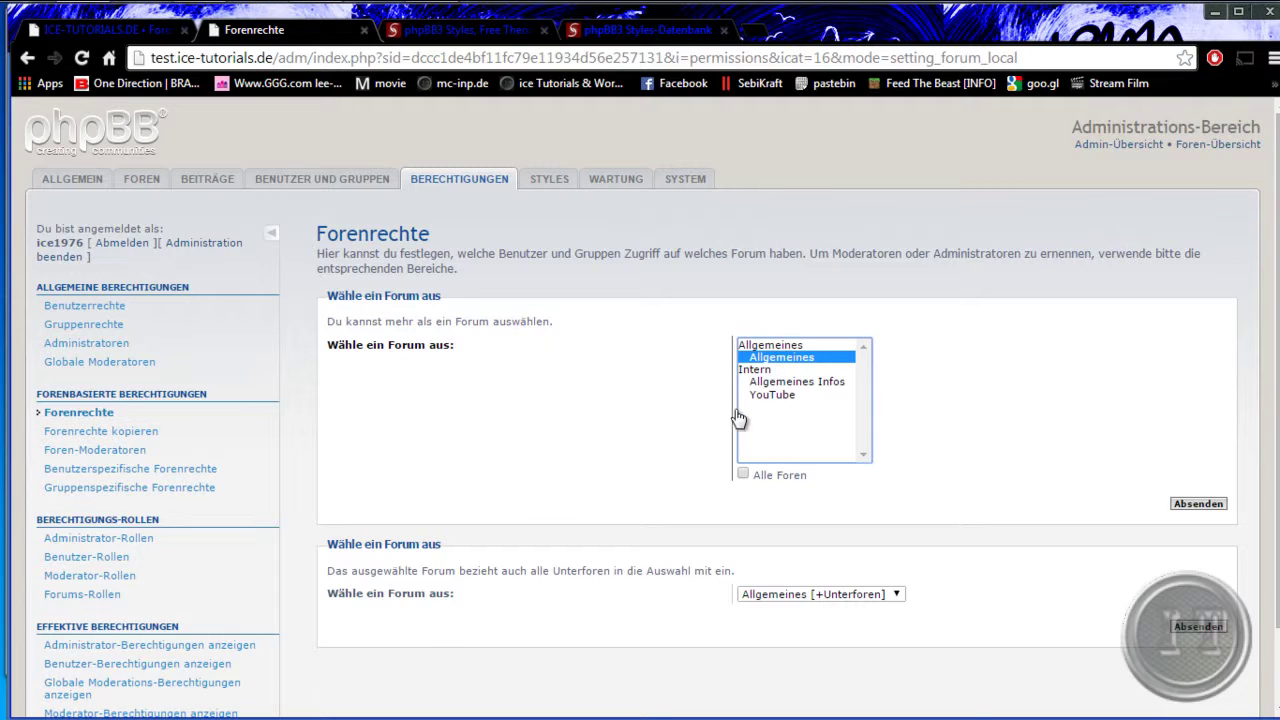
pyautogui.click(1198, 504)
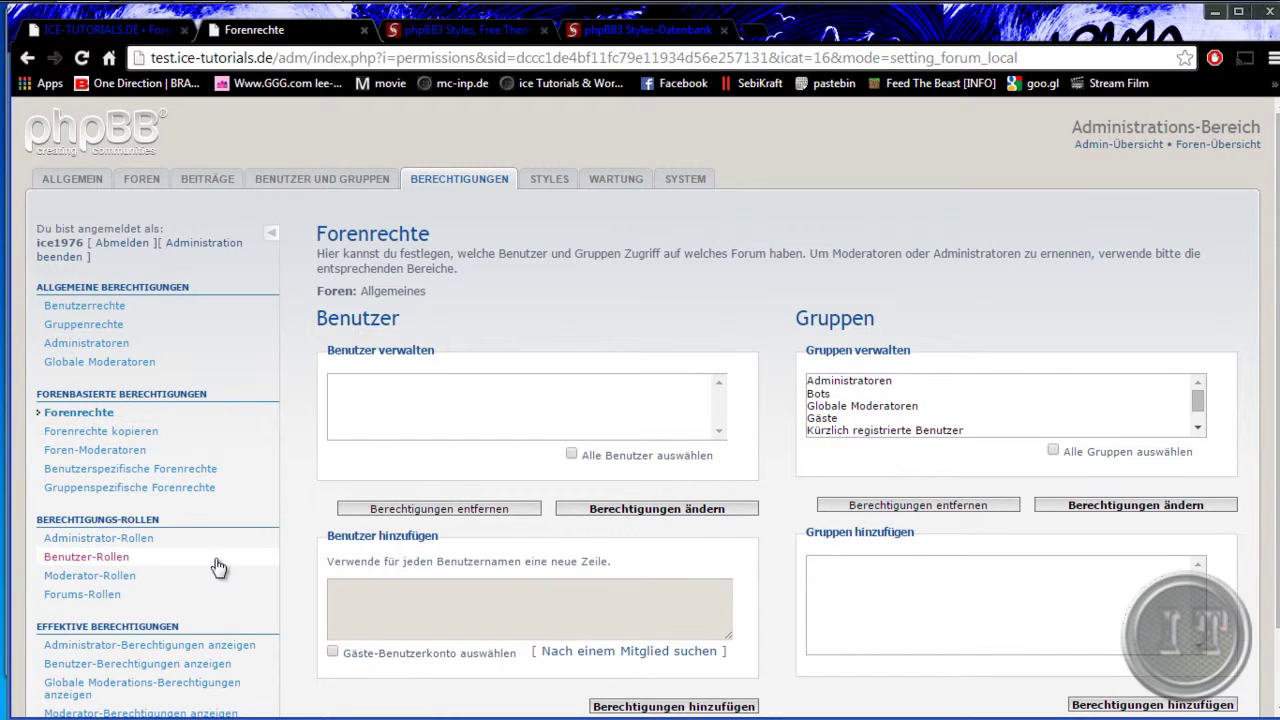
pyautogui.click(108, 578)
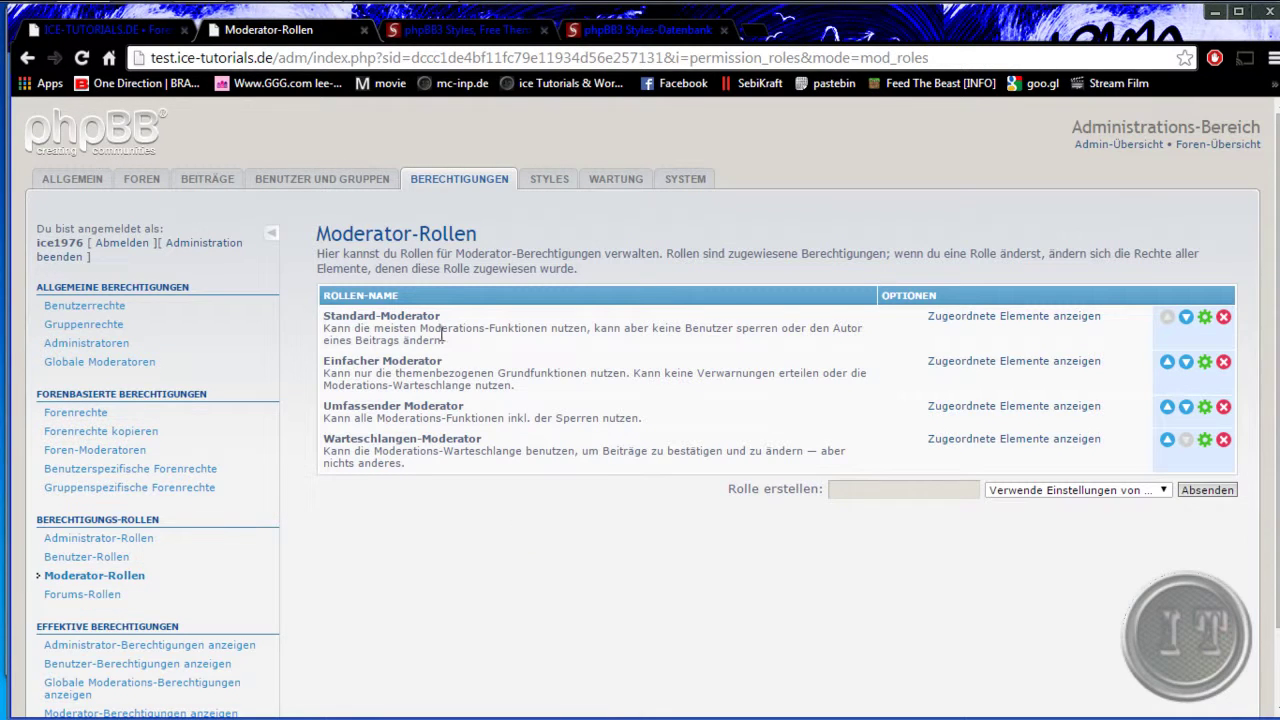
# - Highlight the Standard, Einfacher, Umfassender and Warteschlangen-Moderator role names in the Moderator-Rollen list
pyautogui.moveTo(352, 316); pyautogui.dragTo(456, 318)
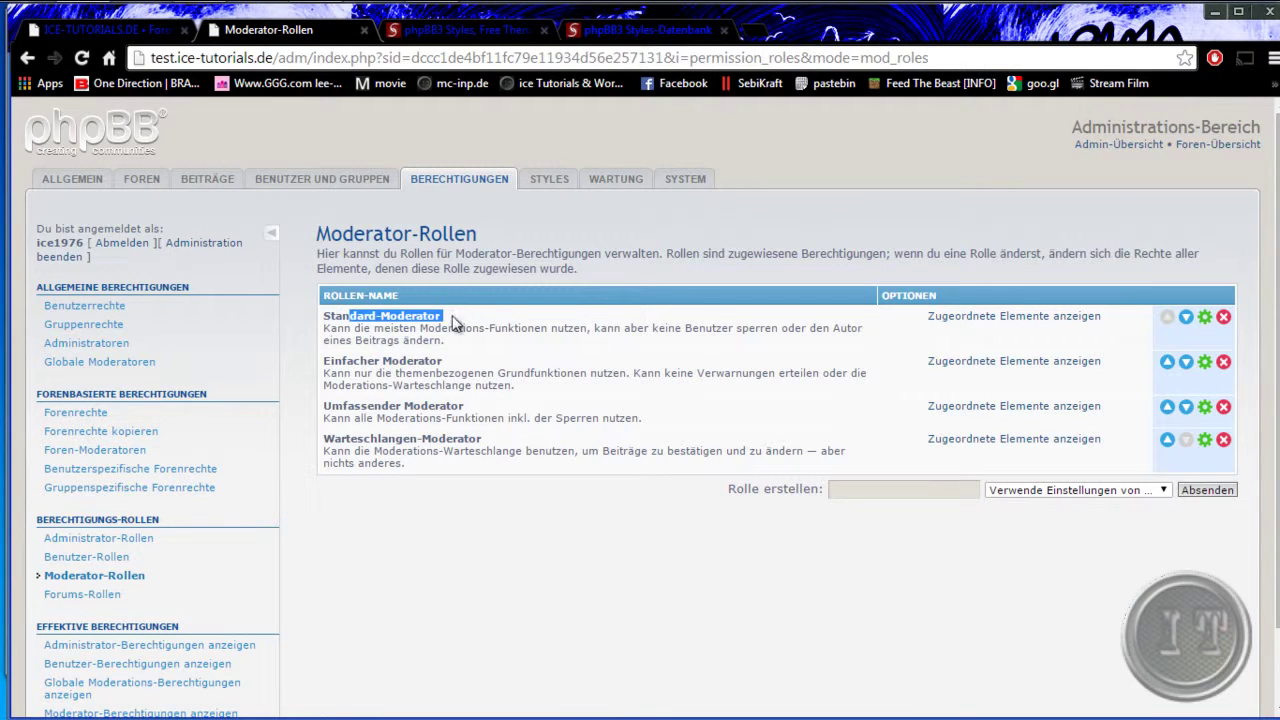
pyautogui.moveTo(360, 360); pyautogui.dragTo(463, 358)
pyautogui.moveTo(373, 406); pyautogui.dragTo(485, 402)
pyautogui.moveTo(364, 440); pyautogui.dragTo(497, 437)
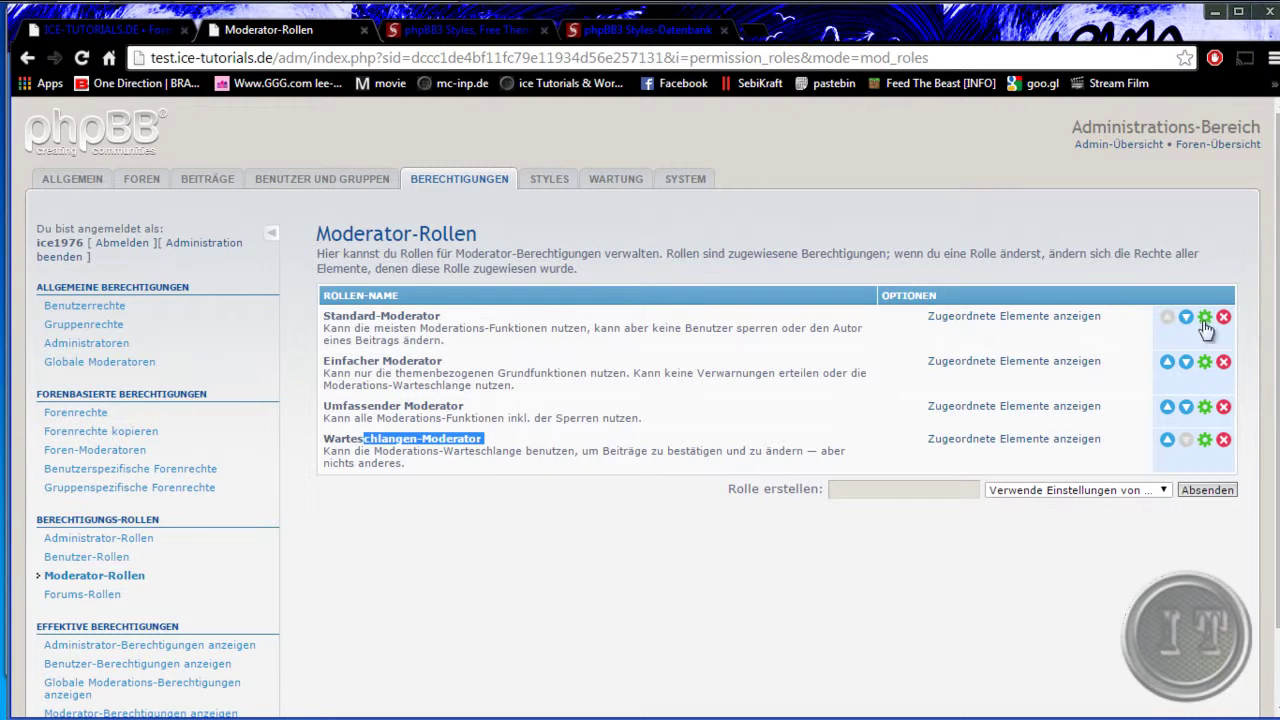
# - Review the Standard-Moderator role's Diverses permissions, then go to the Forums-Rollen list
pyautogui.click(1205, 317)
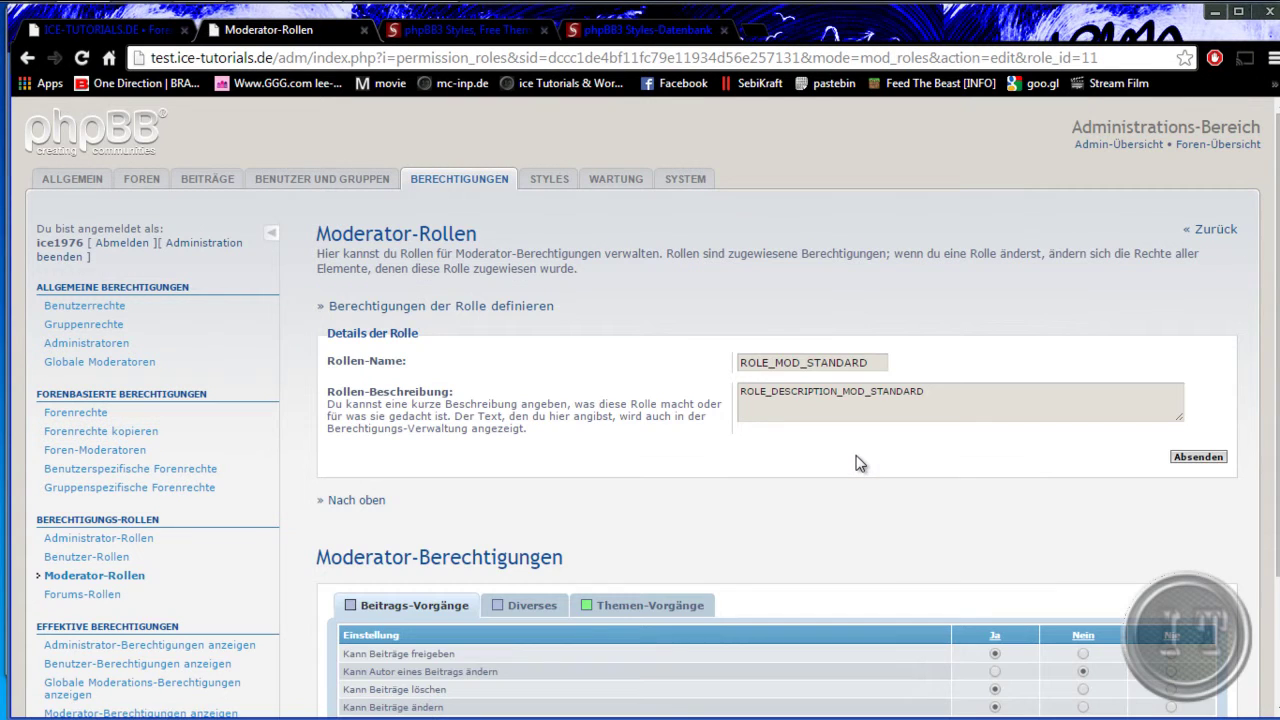
pyautogui.scroll(-3, 566, 498)
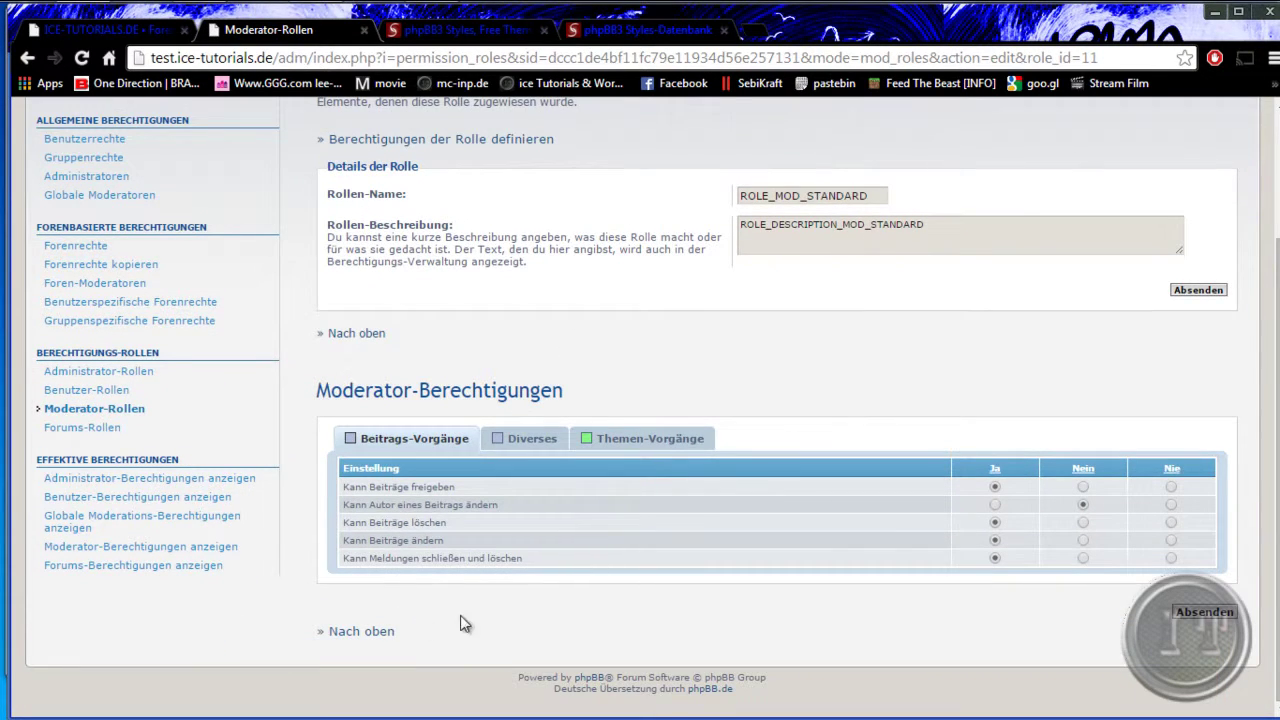
pyautogui.click(530, 440)
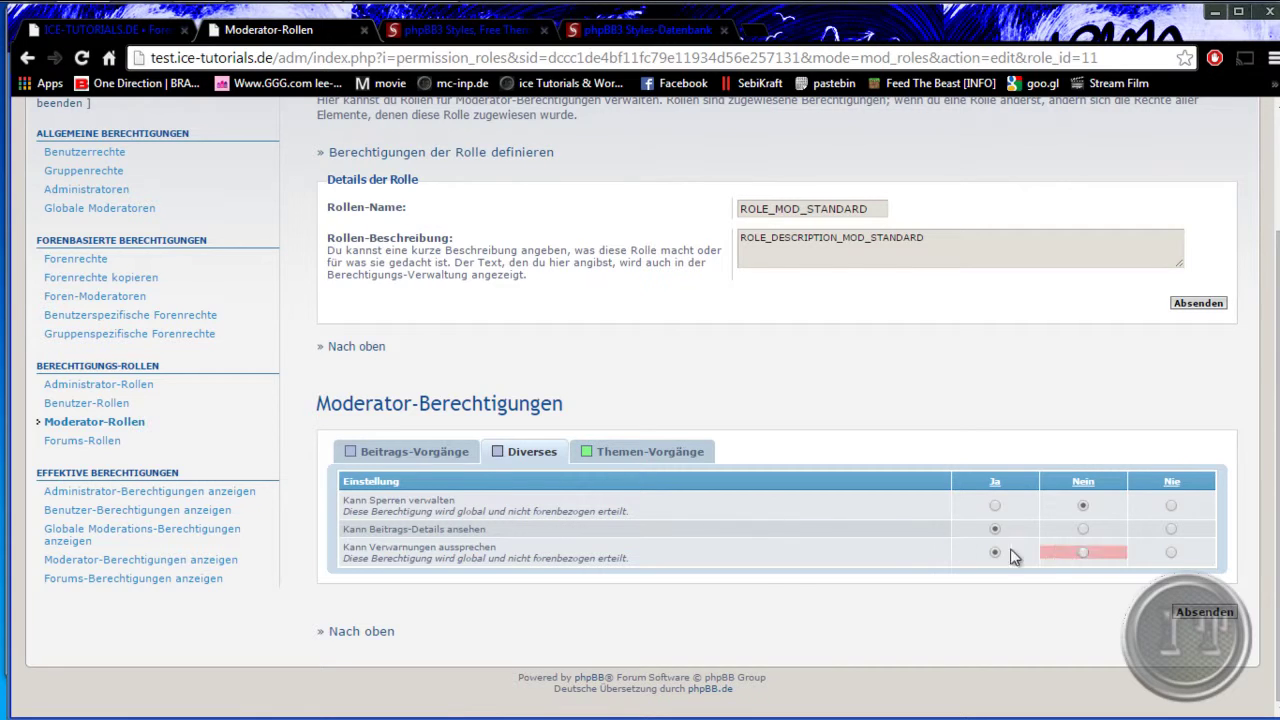
pyautogui.click(92, 442)
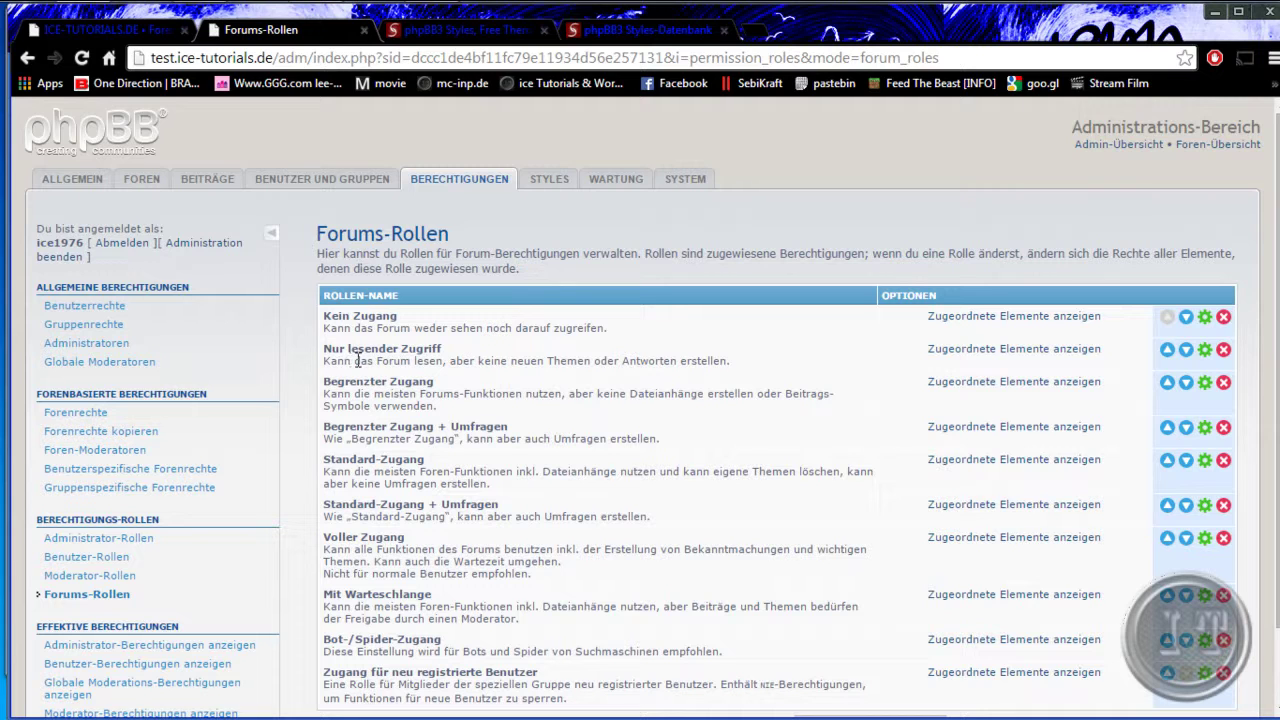
# - Open the Bot-/Spider-Zugang forum role and see that only the Bots group uses it
pyautogui.scroll(-1, 405, 458)
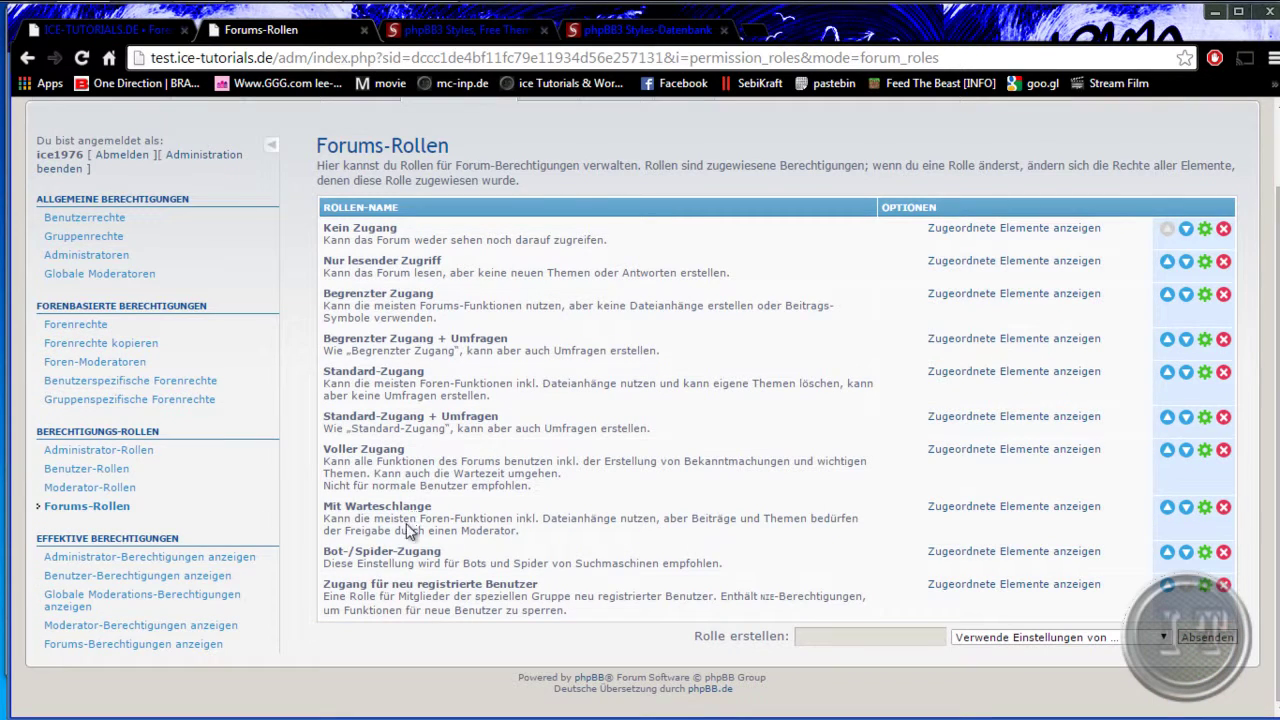
pyautogui.moveTo(333, 553); pyautogui.dragTo(457, 550)
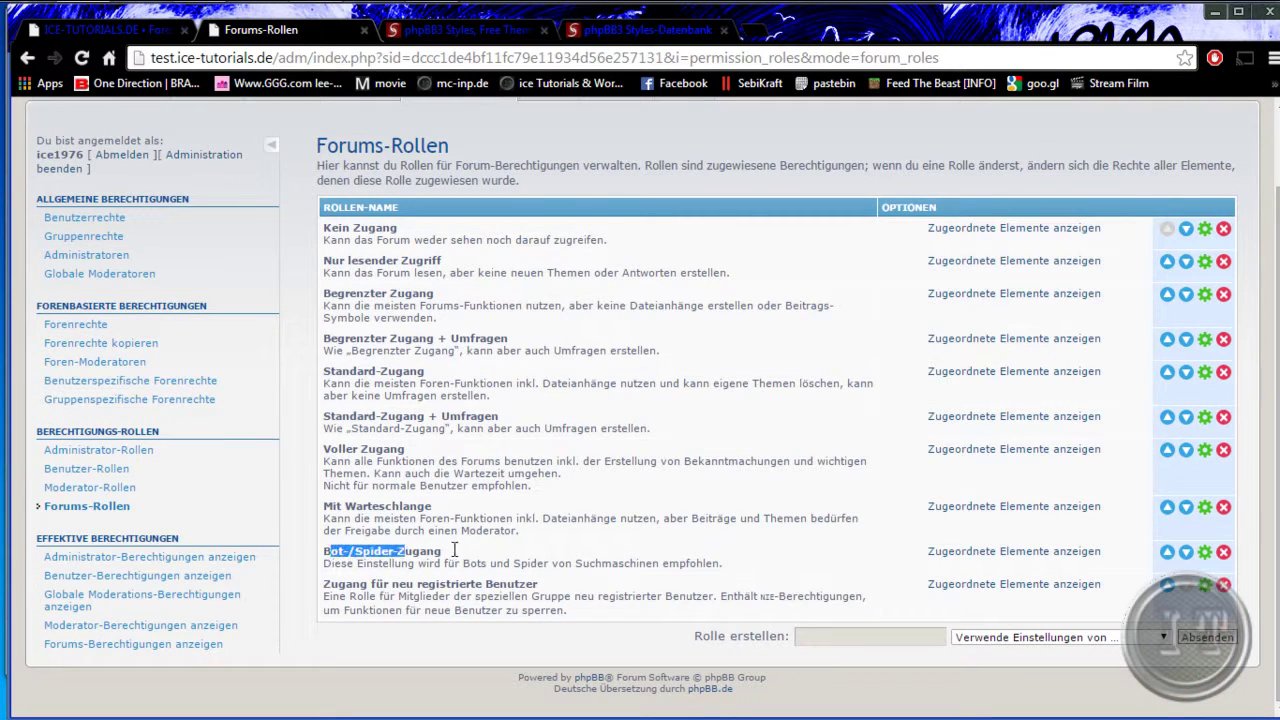
pyautogui.click(1204, 556)
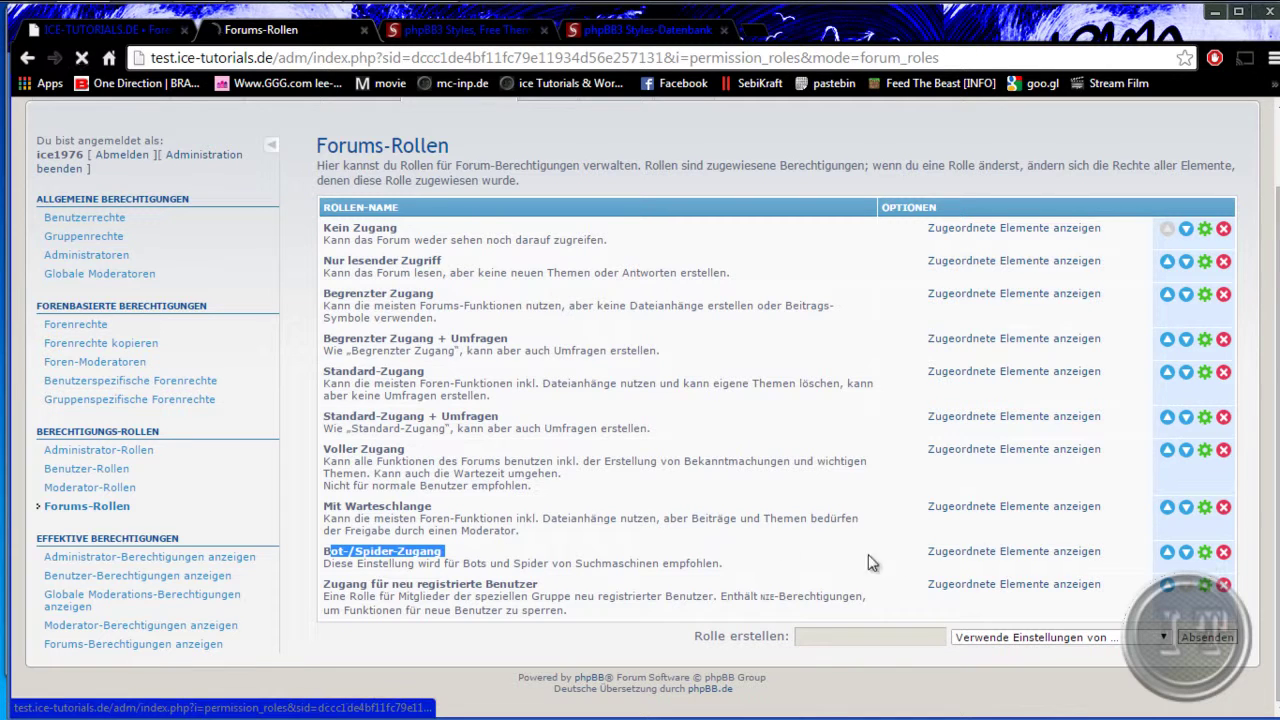
pyautogui.scroll(-3, 620, 500)
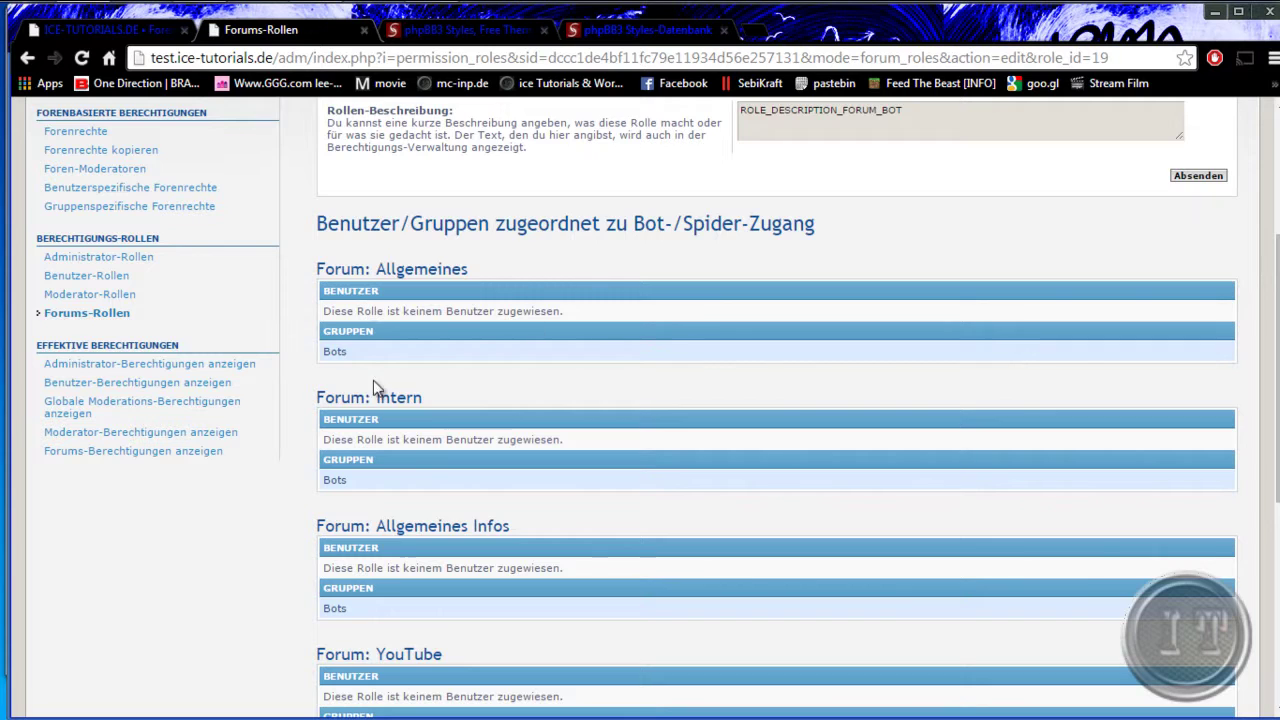
pyautogui.scroll(-2, 420, 500)
pyautogui.scroll(-3, 398, 514)
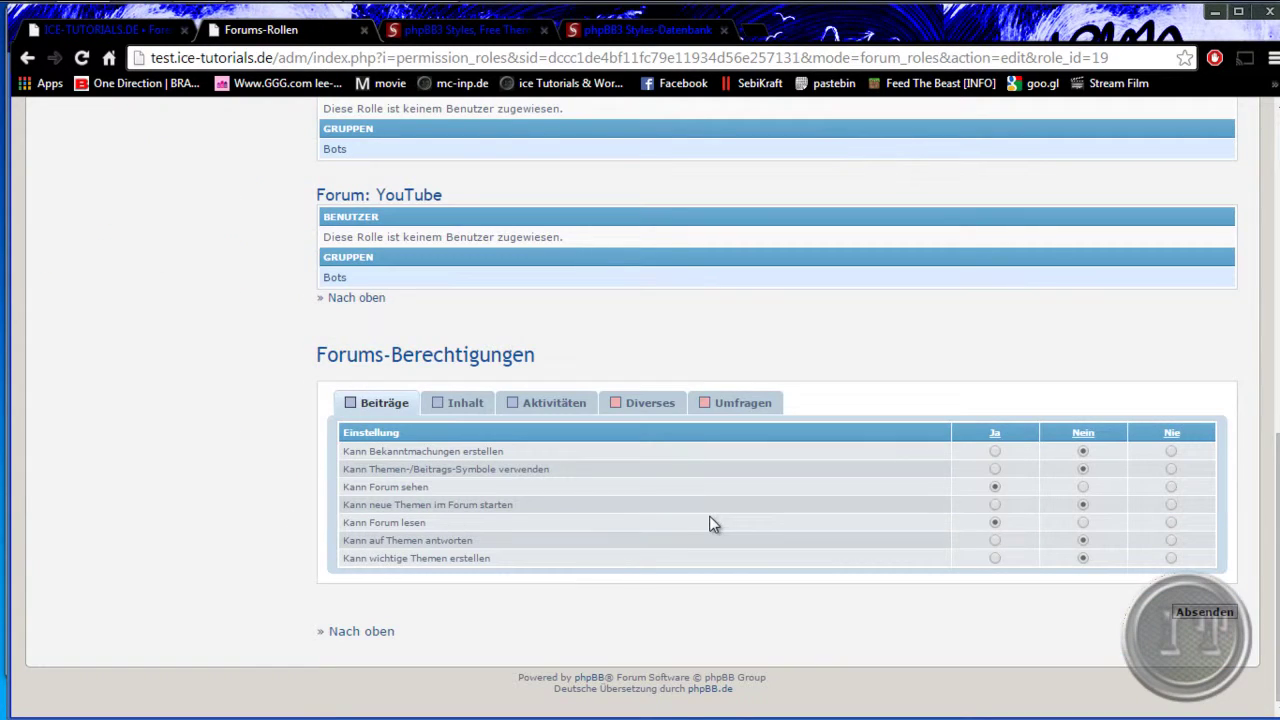
# - Browse the role's Inhalt, Aktivitäten, Diverses and Umfragen permissions
pyautogui.click(465, 402)
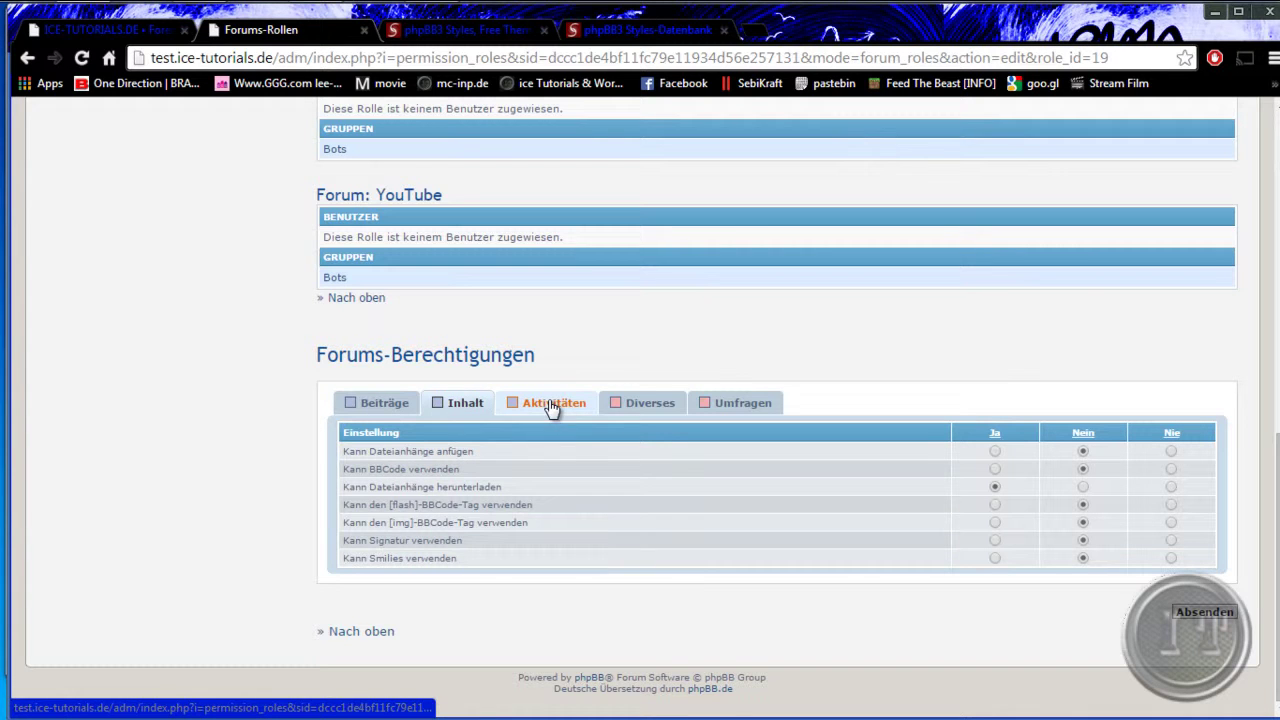
pyautogui.click(552, 402)
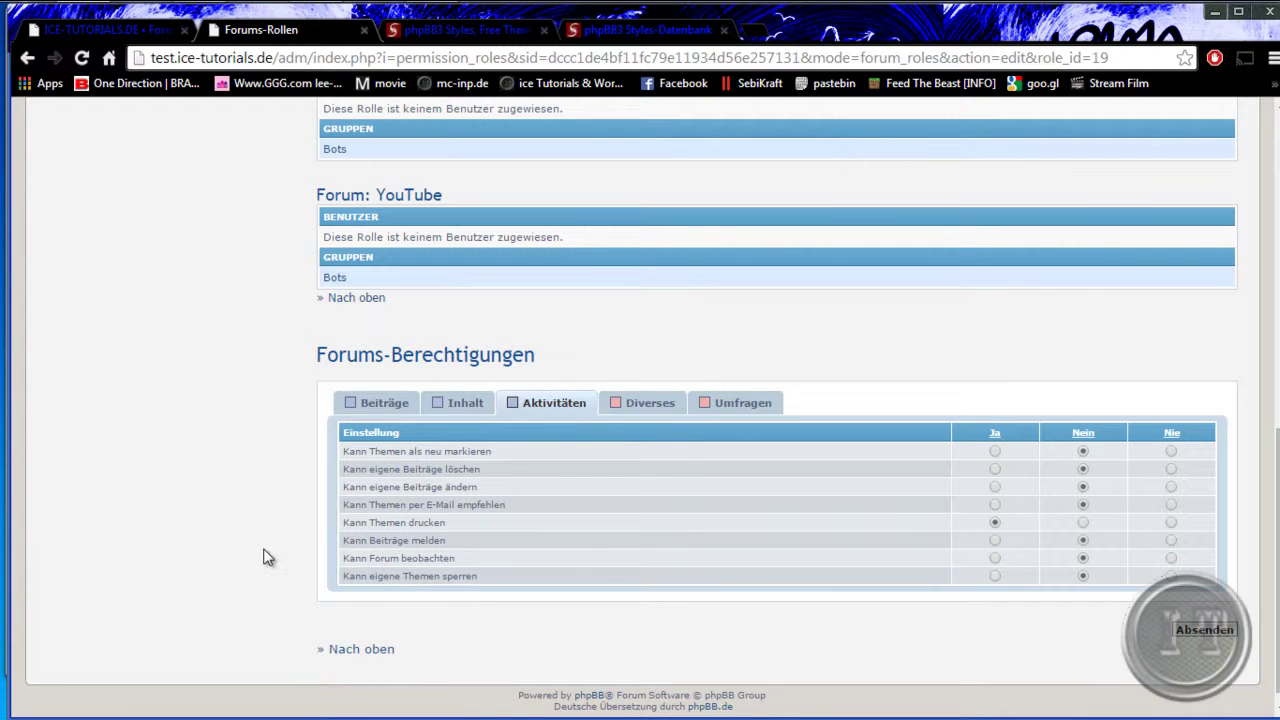
pyautogui.scroll(3, 266, 554)
pyautogui.scroll(-2, 563, 565)
pyautogui.scroll(-1, 563, 565)
pyautogui.click(648, 405)
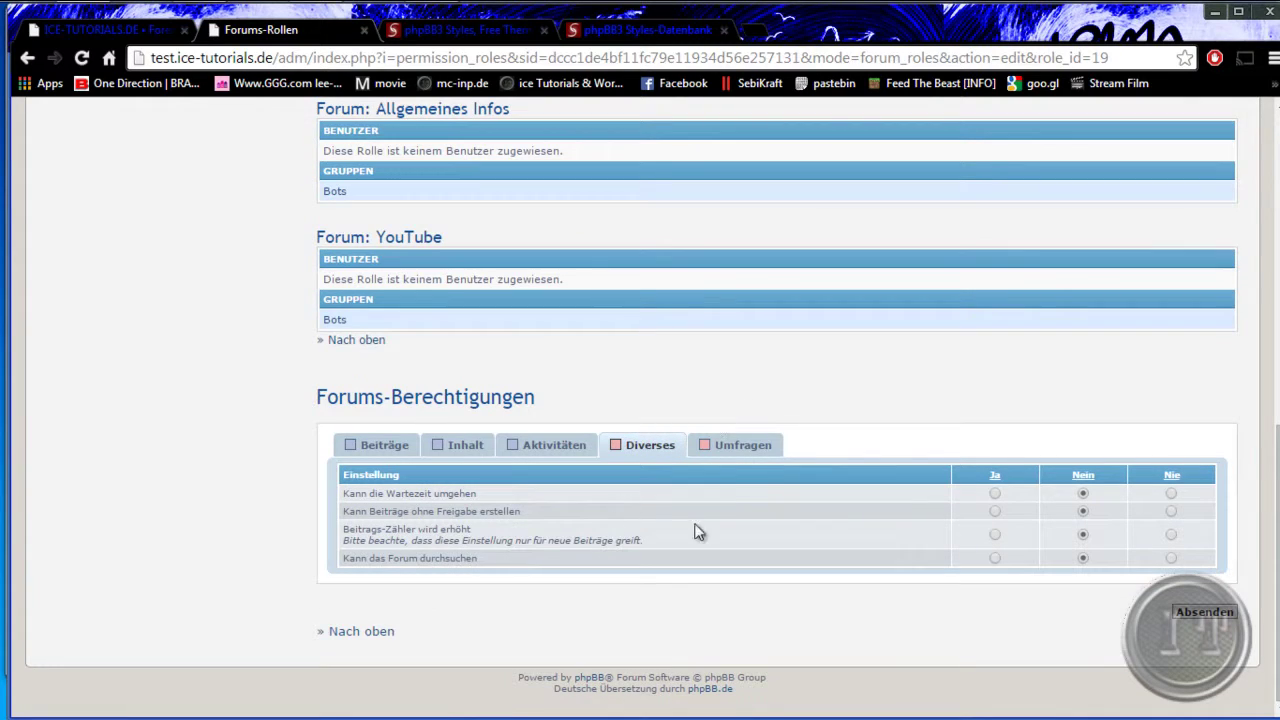
pyautogui.click(736, 446)
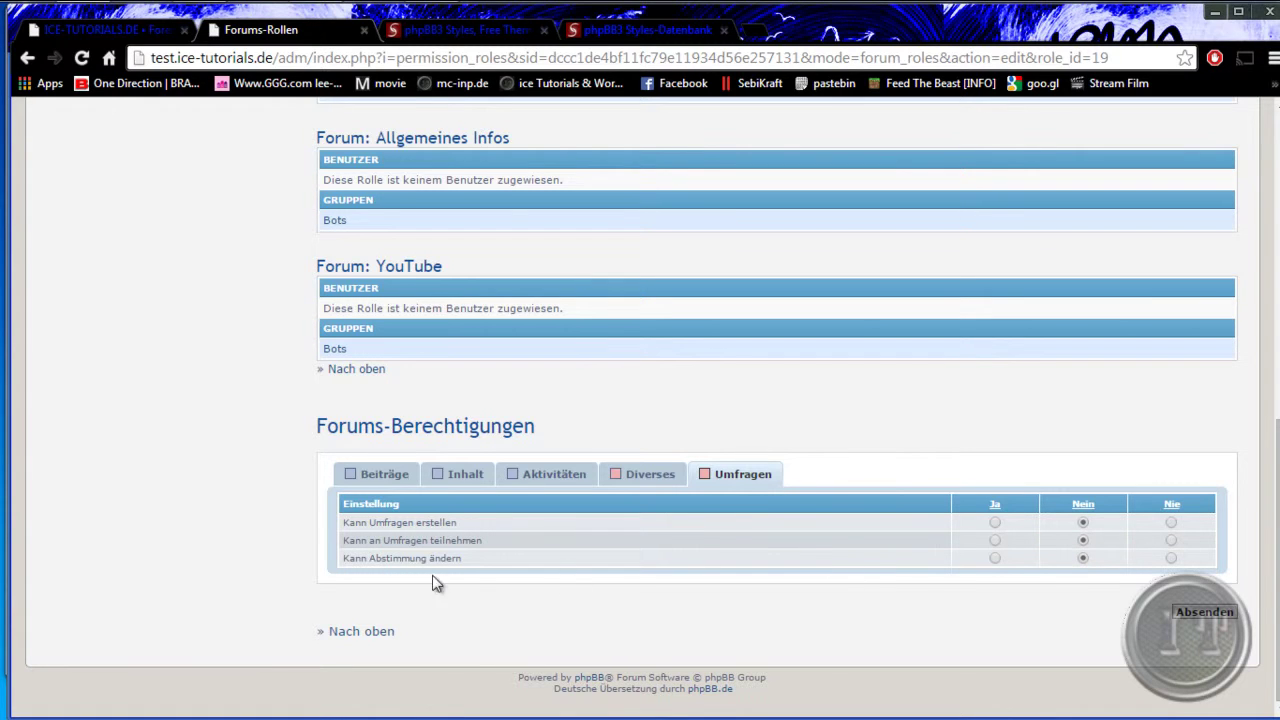
pyautogui.scroll(3, 221, 578)
pyautogui.scroll(4, 269, 560)
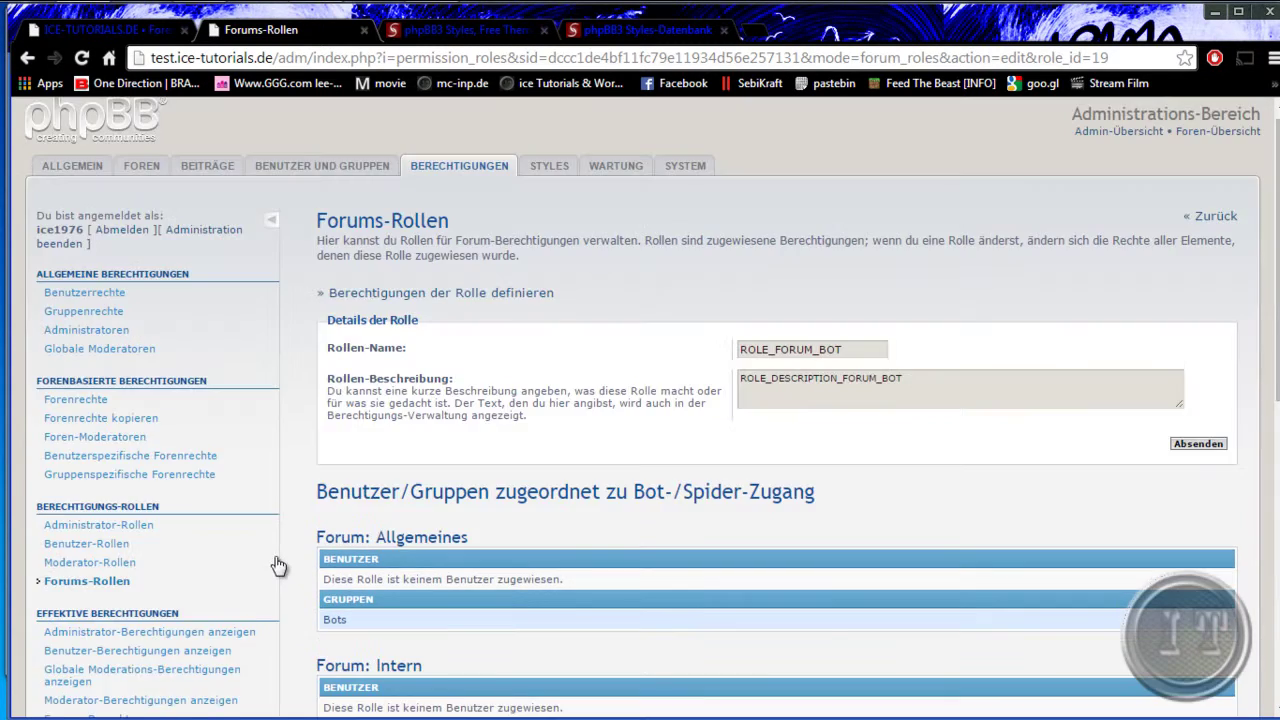
pyautogui.scroll(-1, 278, 566)
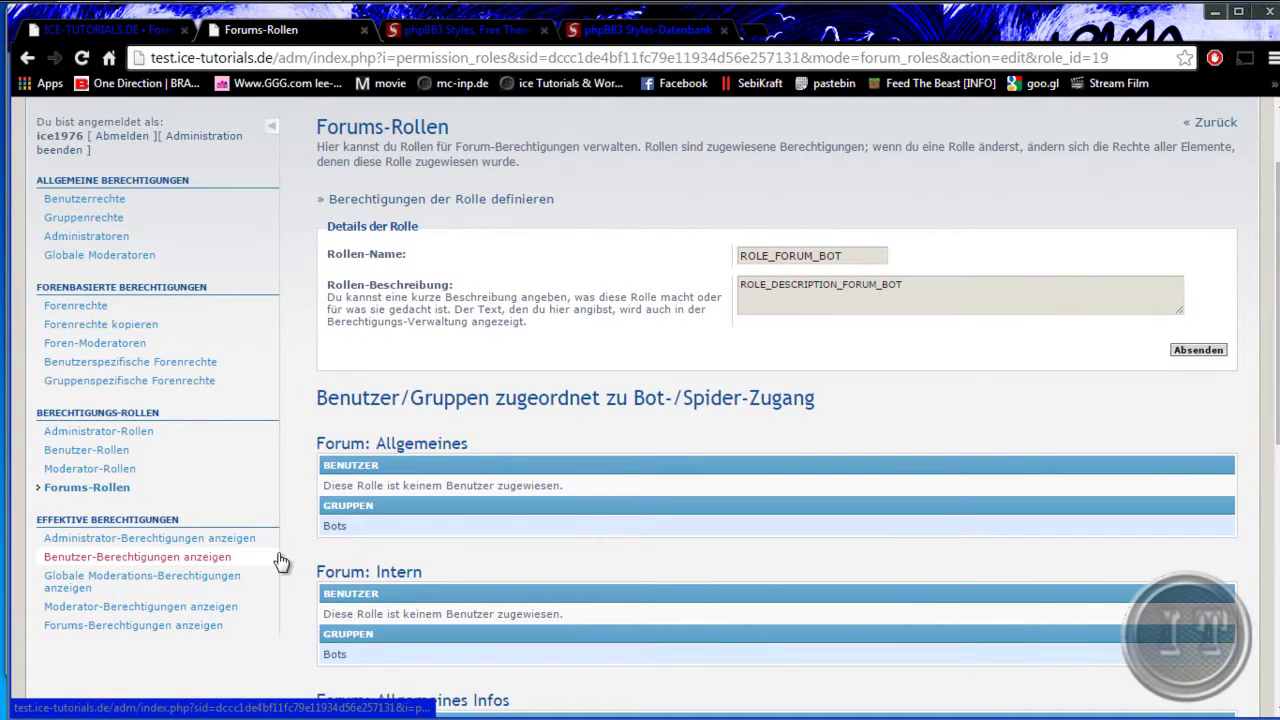
# - Show the Administratoren group's effective administrator permissions, including the Diverses category
pyautogui.click(171, 540)
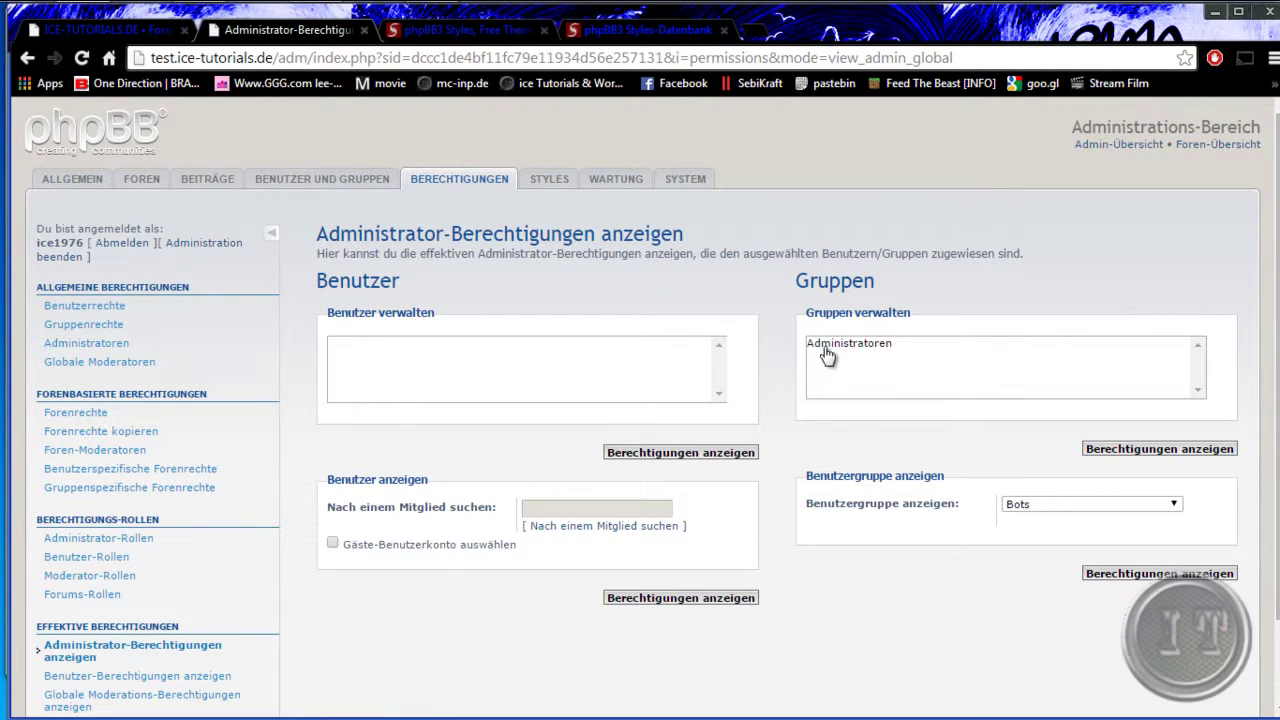
pyautogui.click(826, 344)
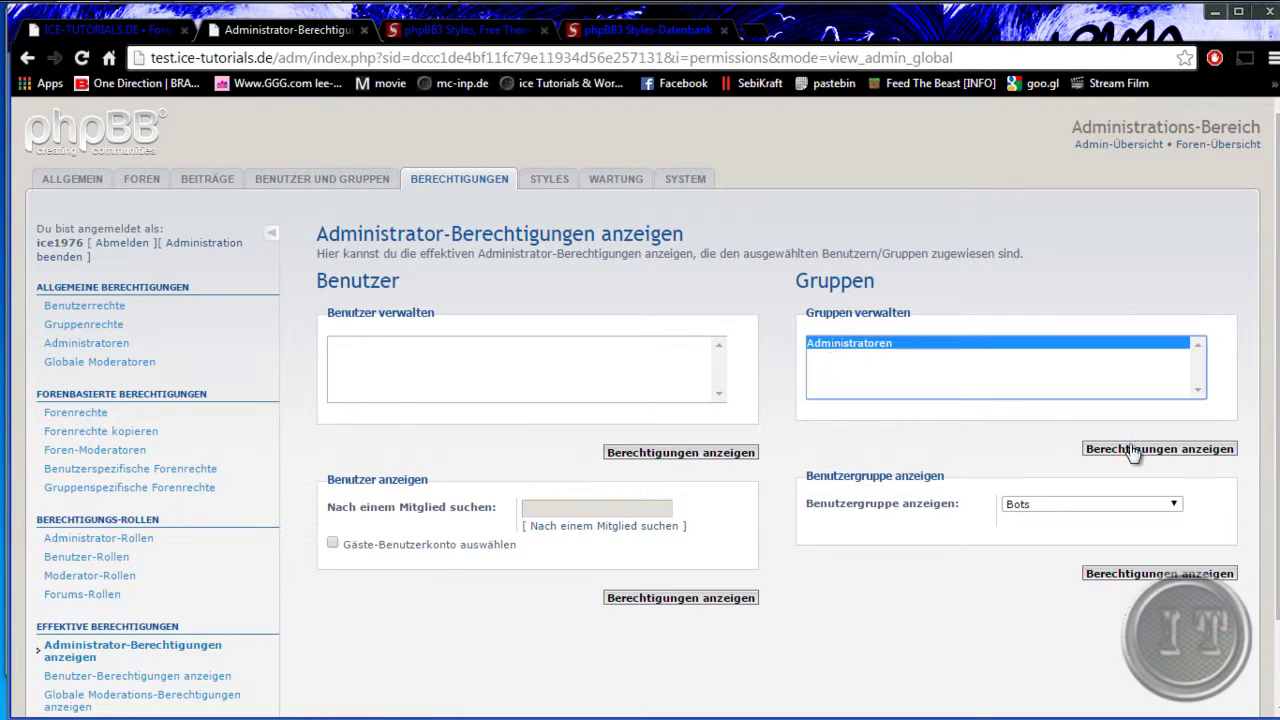
pyautogui.click(1152, 452)
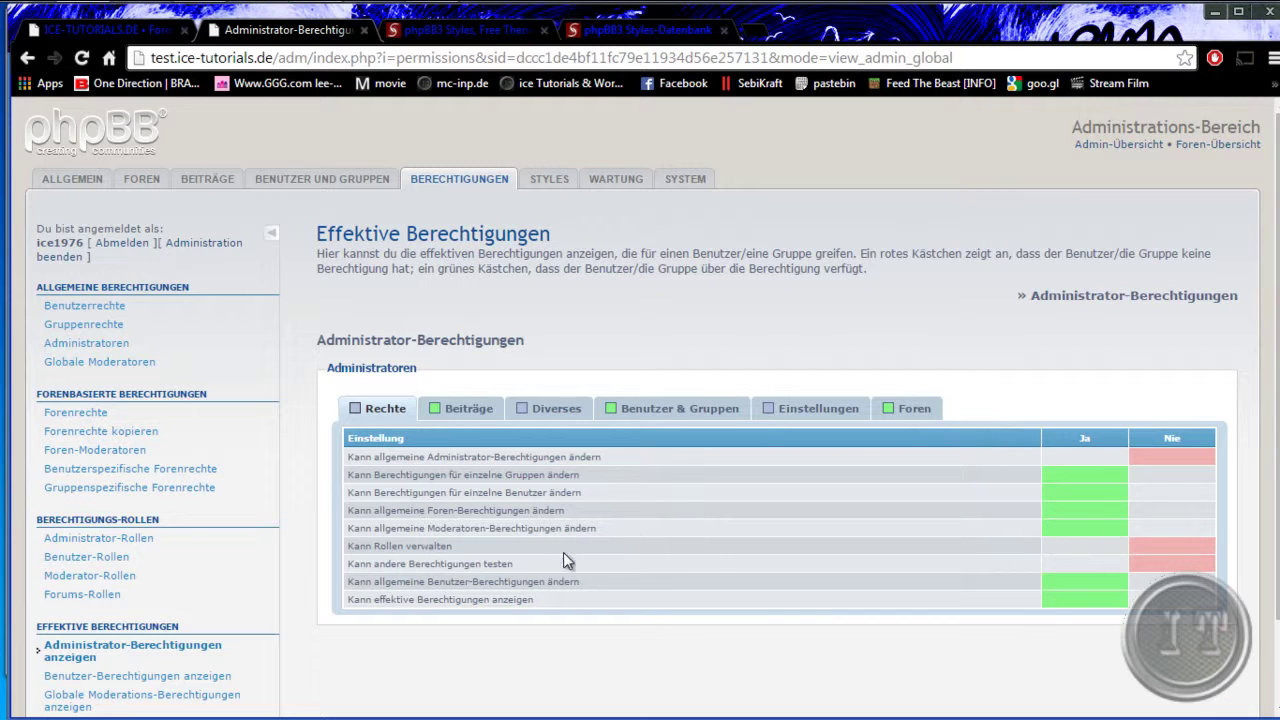
pyautogui.scroll(-2, 566, 545)
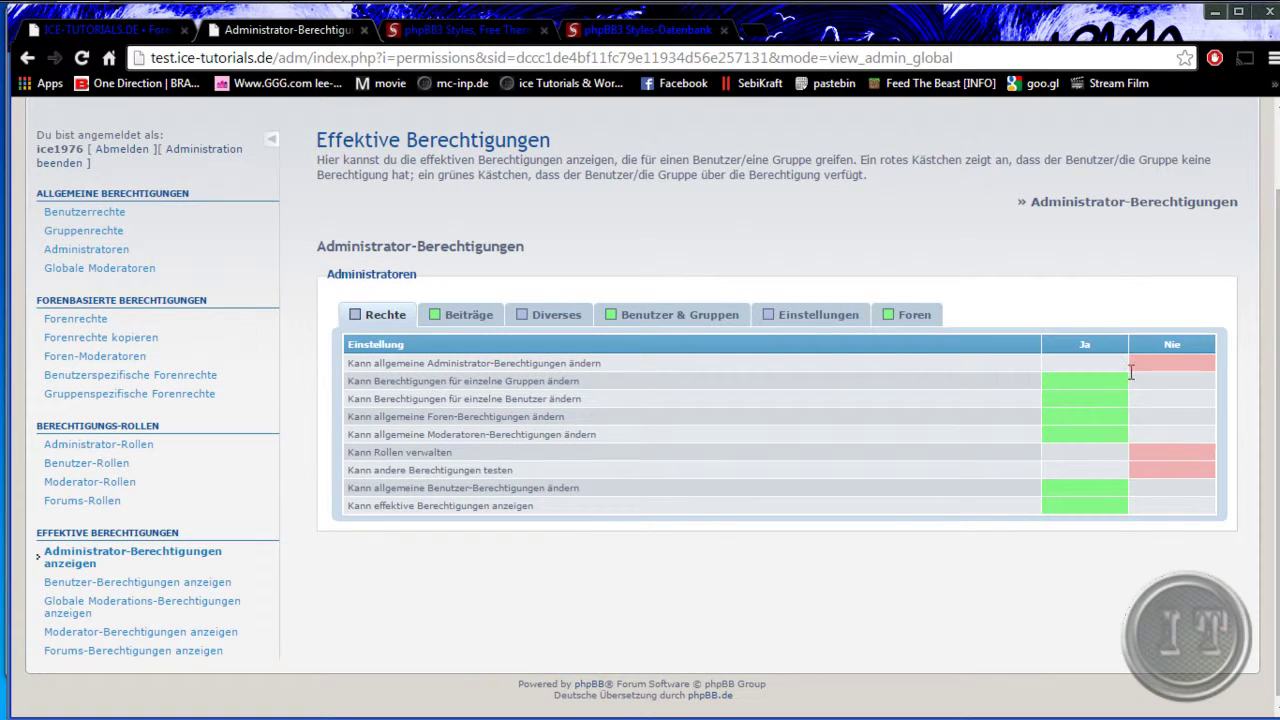
pyautogui.click(560, 314)
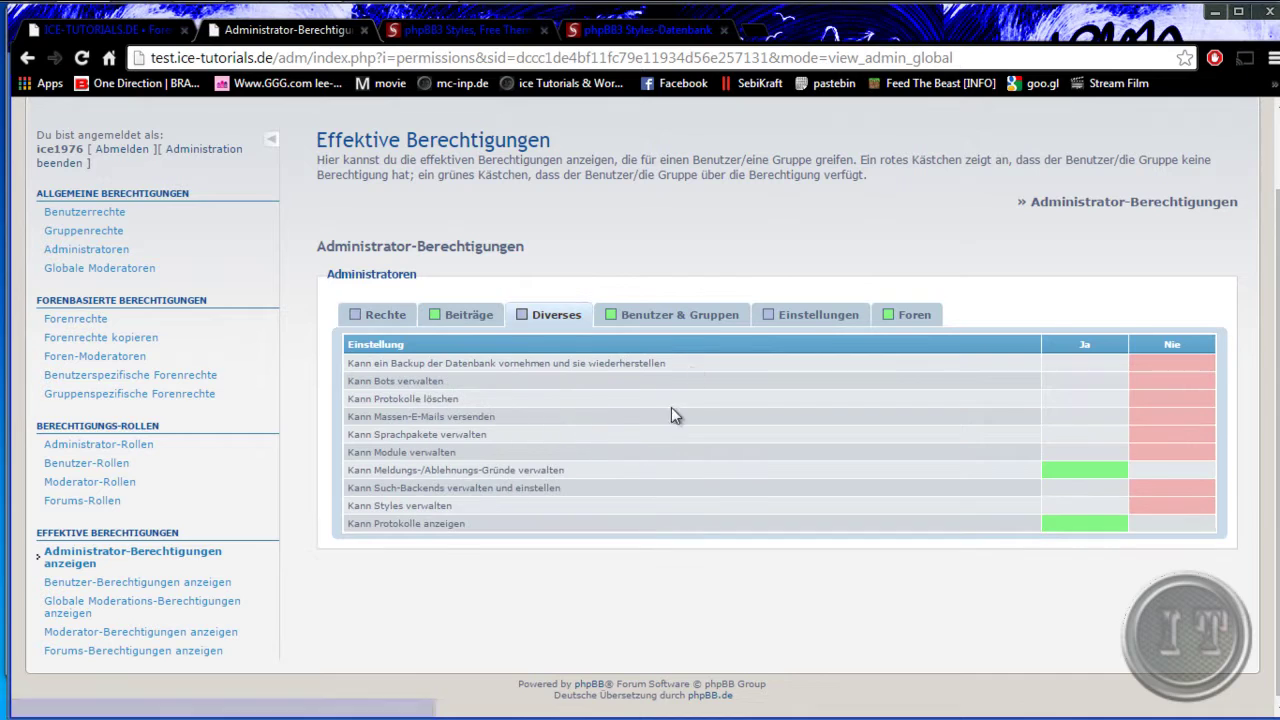
# - Show Registrierte Benutzer's effective Profil and Private Nachrichten user permissions
pyautogui.click(92, 584)
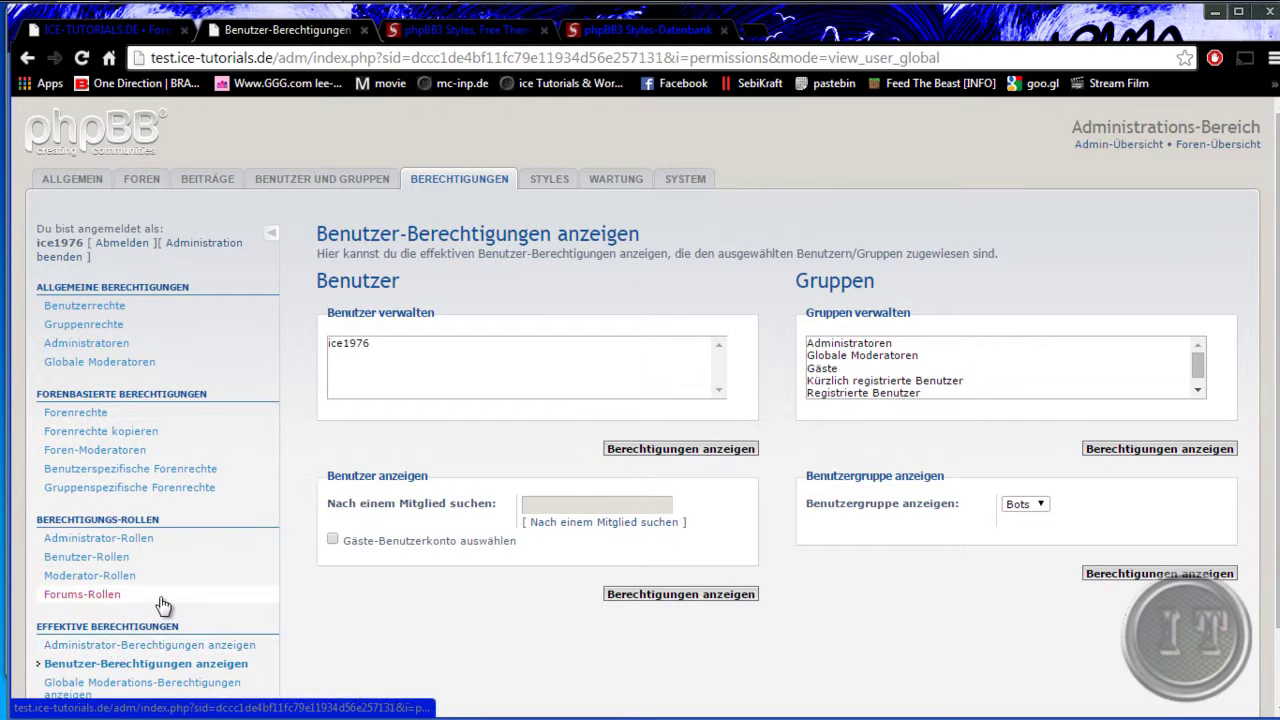
pyautogui.scroll(-1, 98, 594)
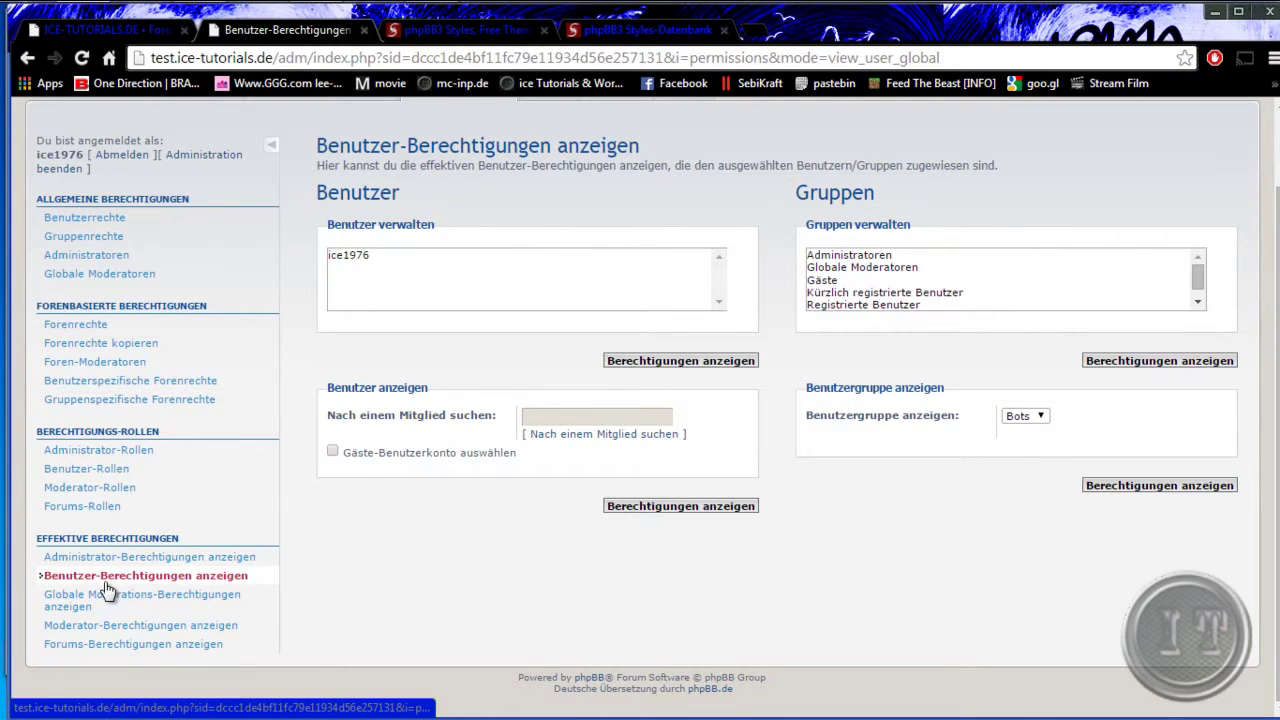
pyautogui.click(850, 304)
pyautogui.click(1150, 361)
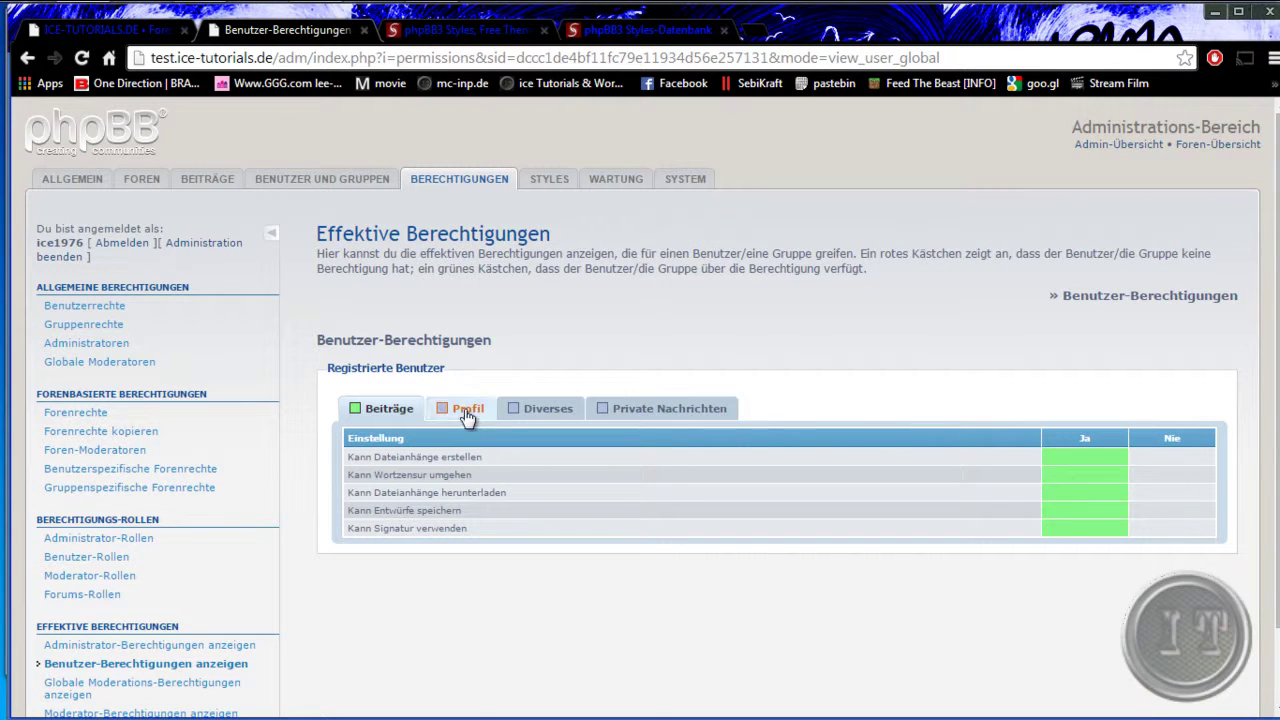
pyautogui.click(467, 410)
pyautogui.click(620, 408)
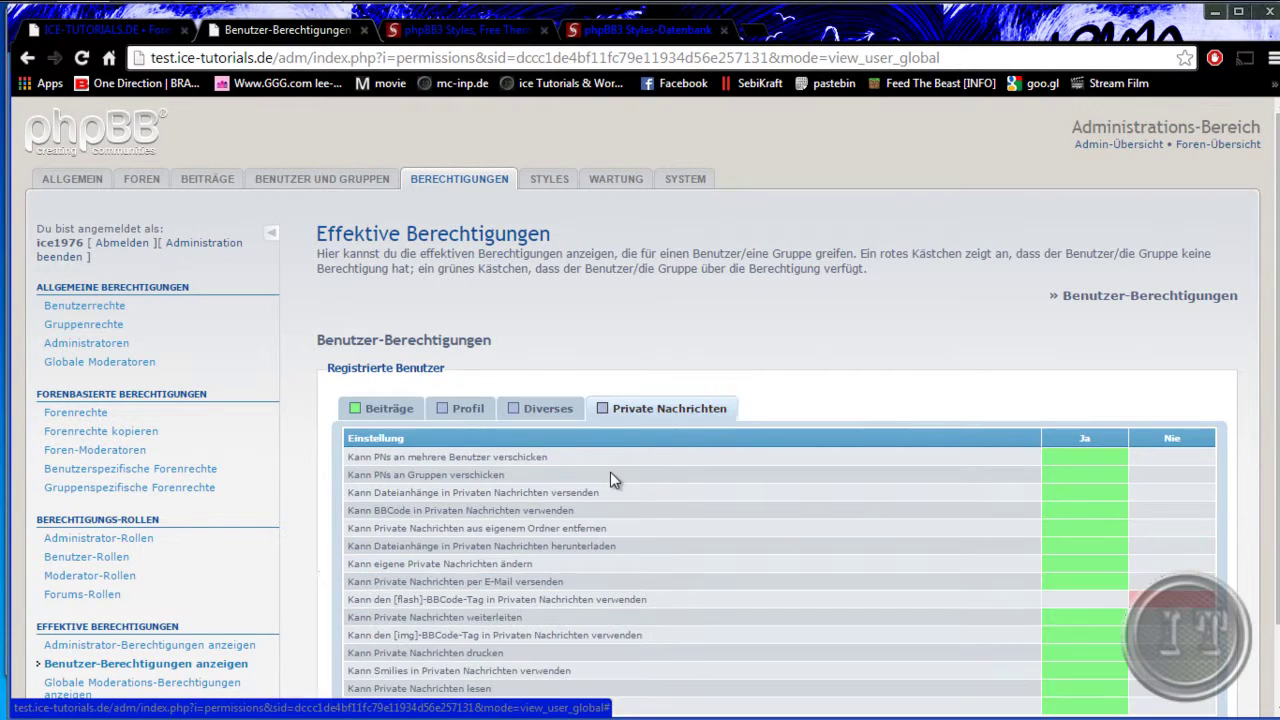
pyautogui.scroll(-1, 270, 546)
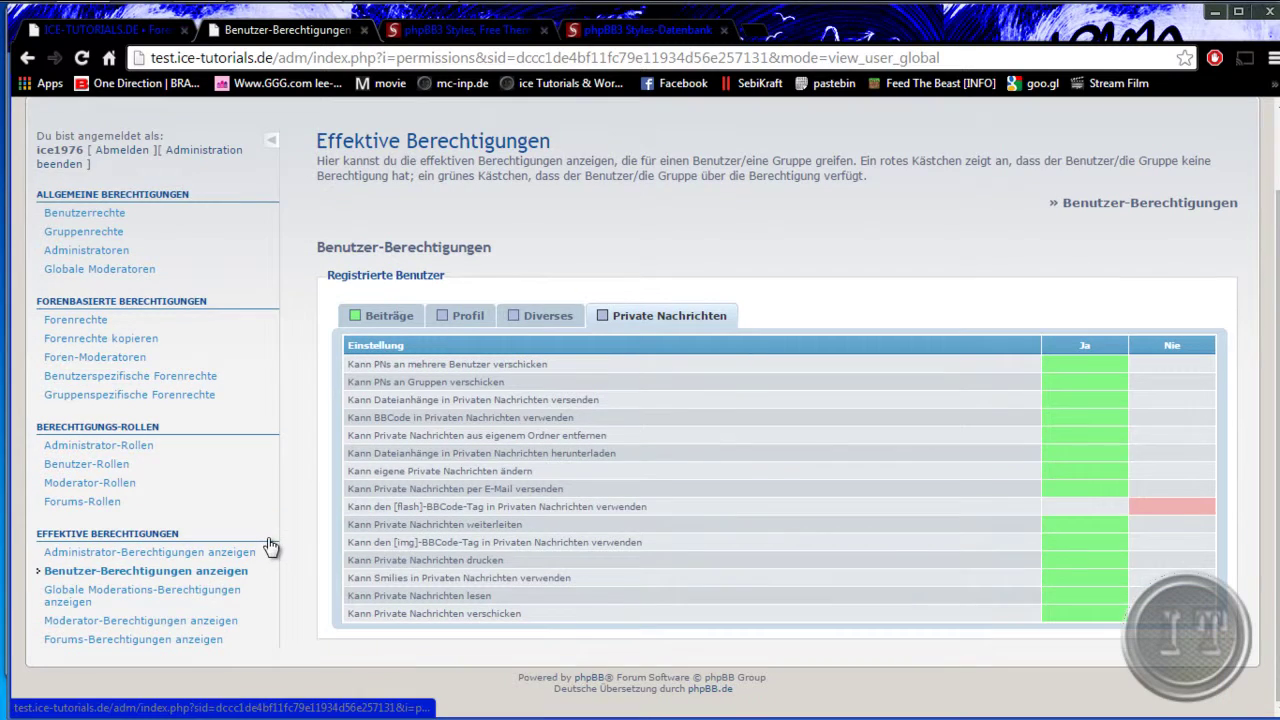
# - Display the Registrierte Benutzer group's effective forum permissions for the Allgemeines forum
pyautogui.click(128, 652)
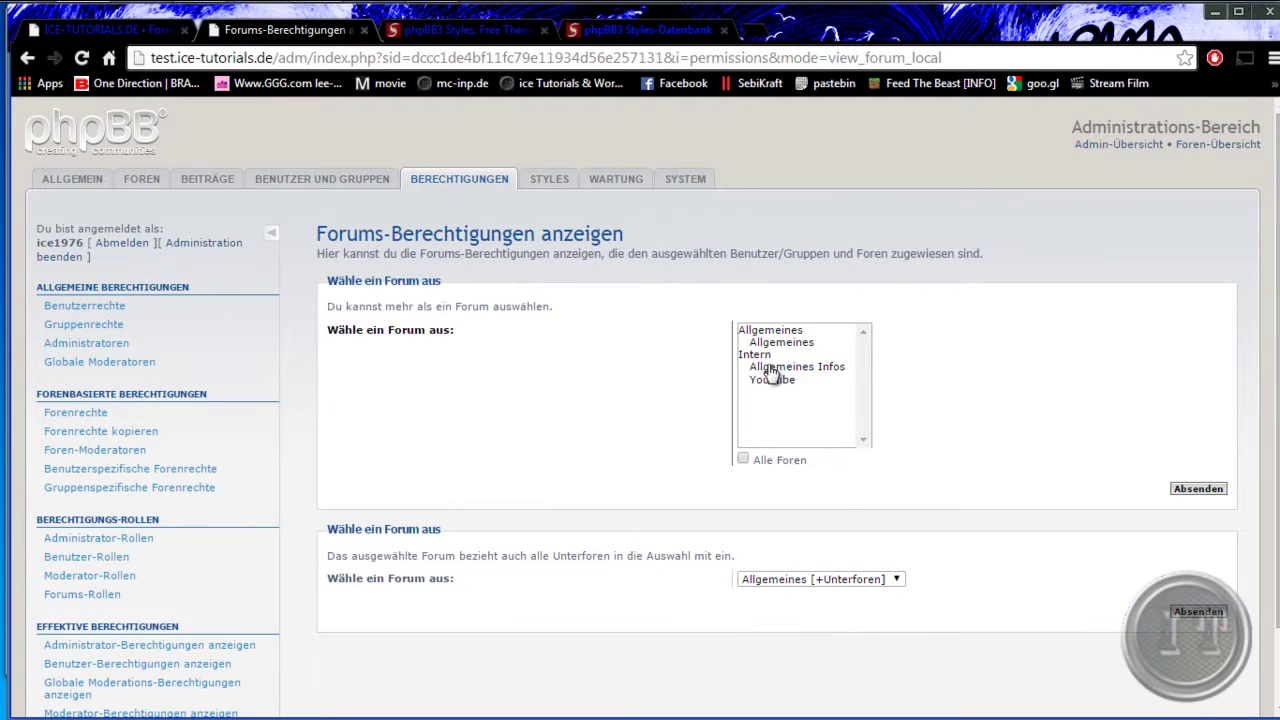
pyautogui.click(775, 342)
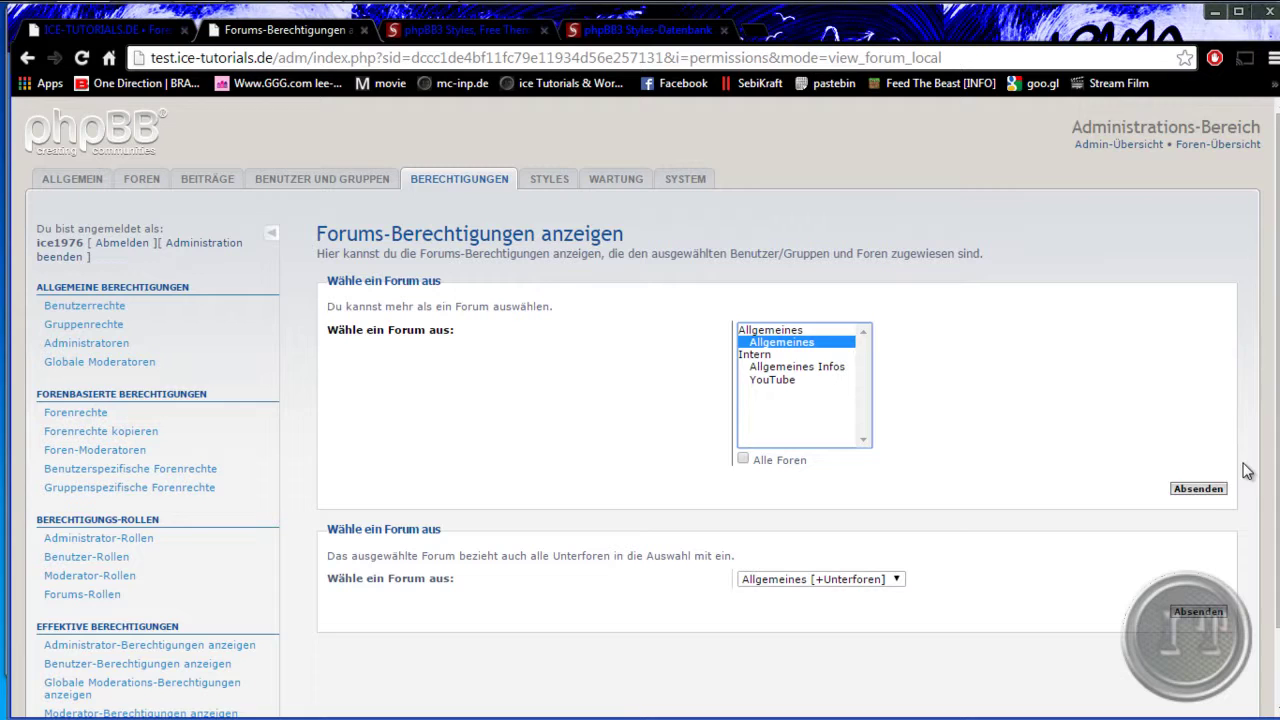
pyautogui.click(1198, 488)
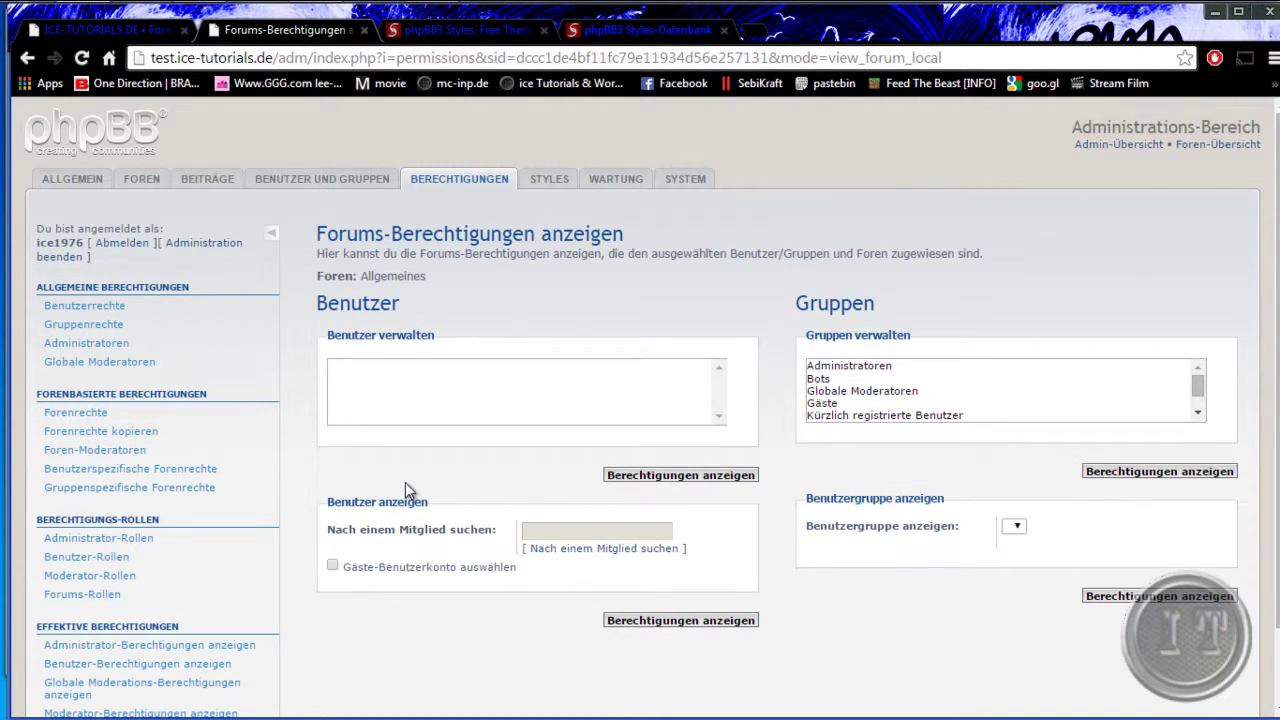
pyautogui.click(845, 416)
pyautogui.scroll(-1, 848, 418)
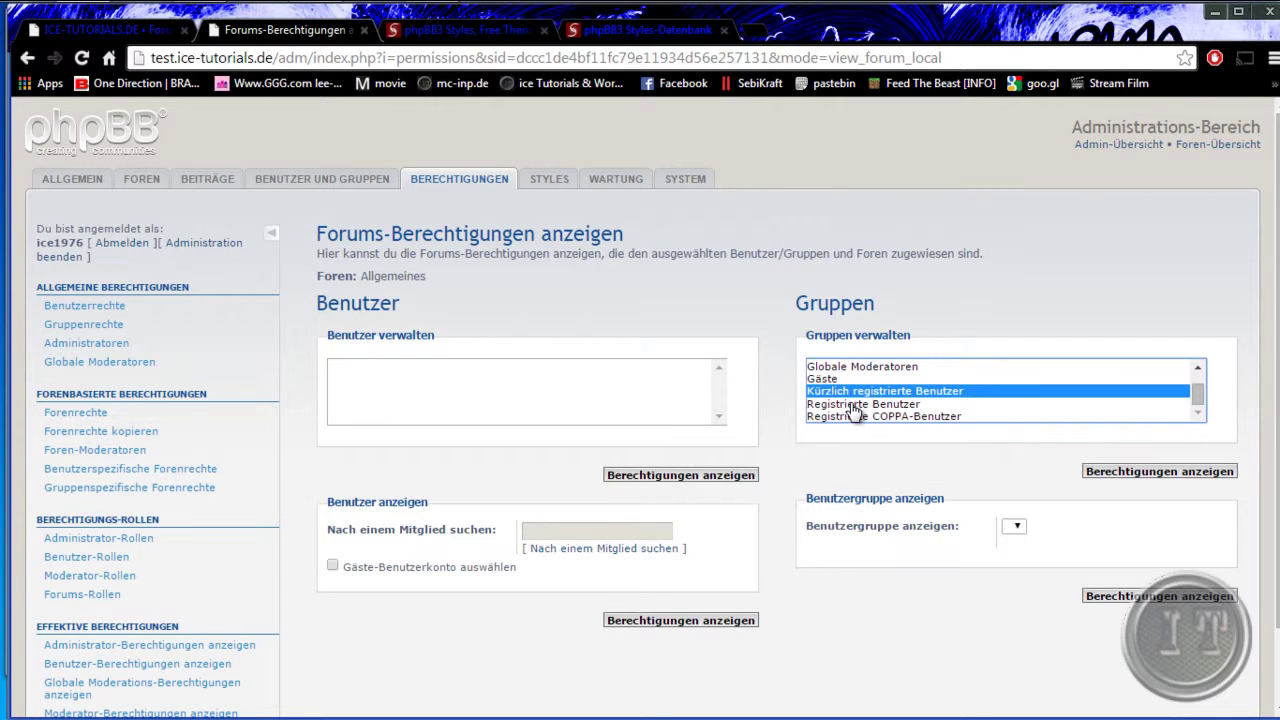
pyautogui.click(853, 405)
pyautogui.click(1151, 472)
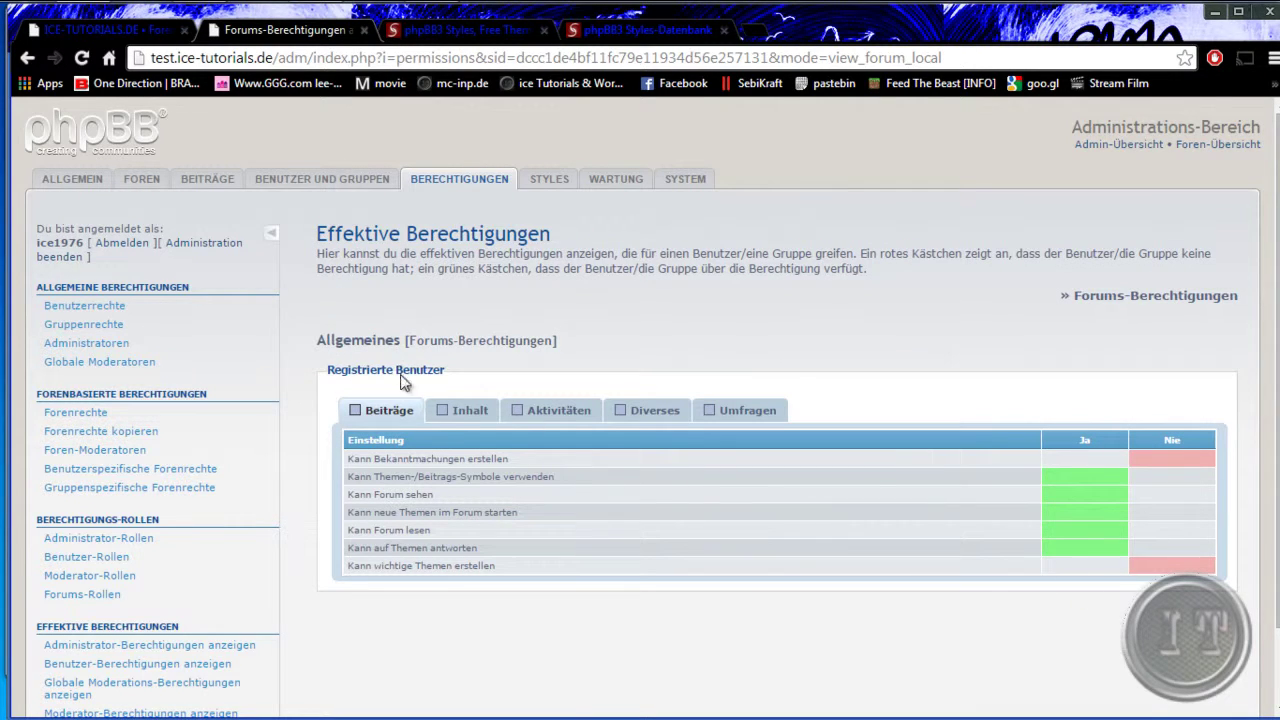
# - View the Inhalt and Aktivitäten permissions, then move to the Styles management page
pyautogui.click(457, 405)
pyautogui.click(586, 418)
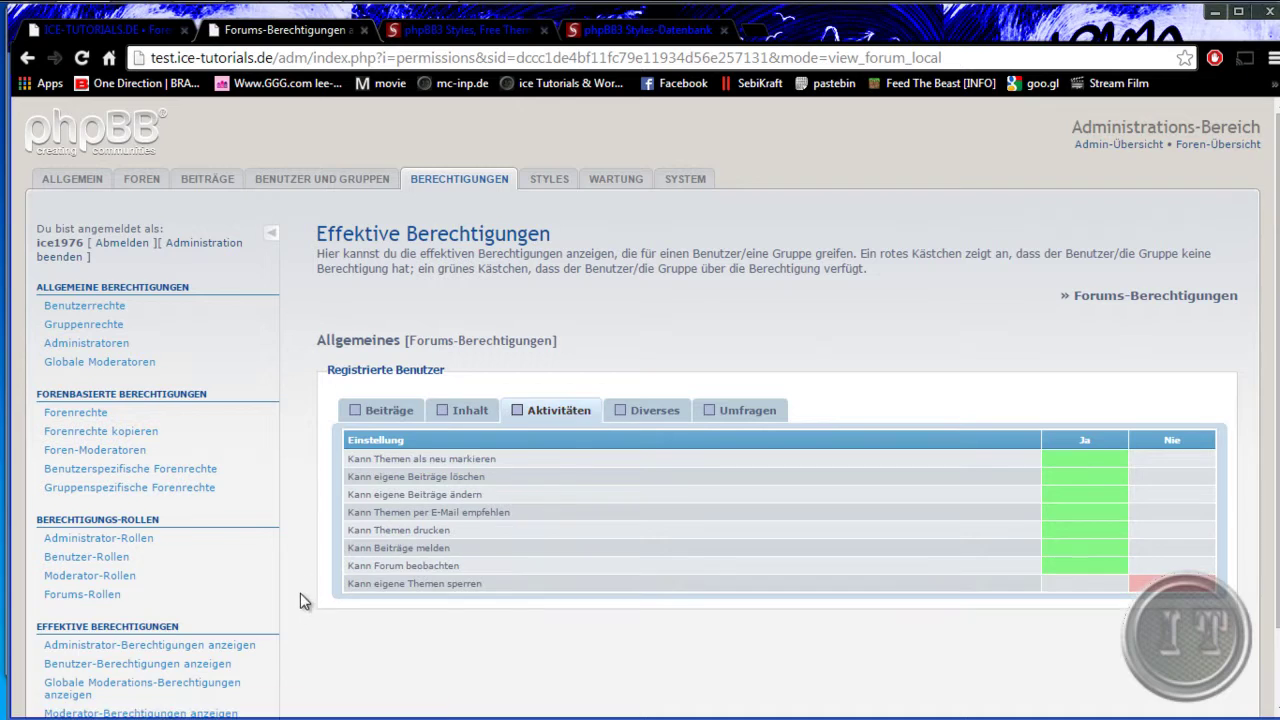
pyautogui.scroll(-1, 293, 595)
pyautogui.scroll(1, 323, 433)
pyautogui.click(549, 178)
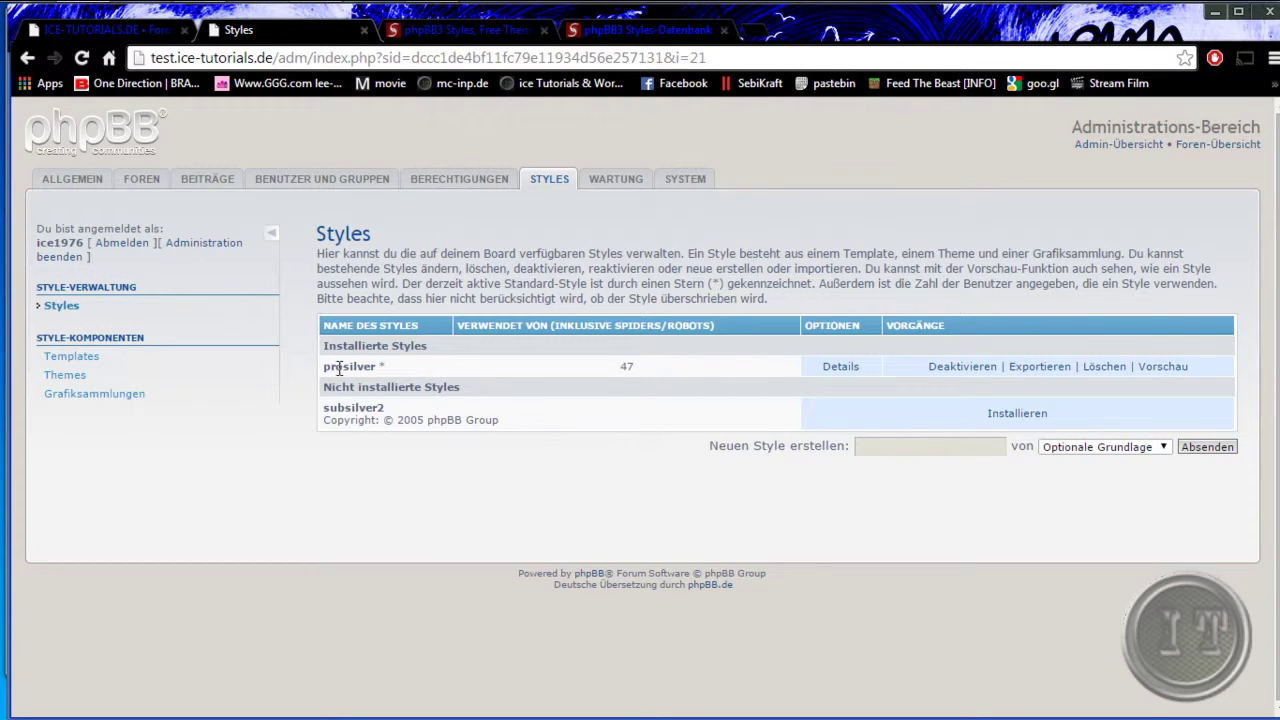
# - Note prosilver as installed, glance at the forum tab, then start installing subsilver2
pyautogui.moveTo(380, 367); pyautogui.dragTo(385, 366)
pyautogui.hotkey('ctrl', 'shift', 'Tab')
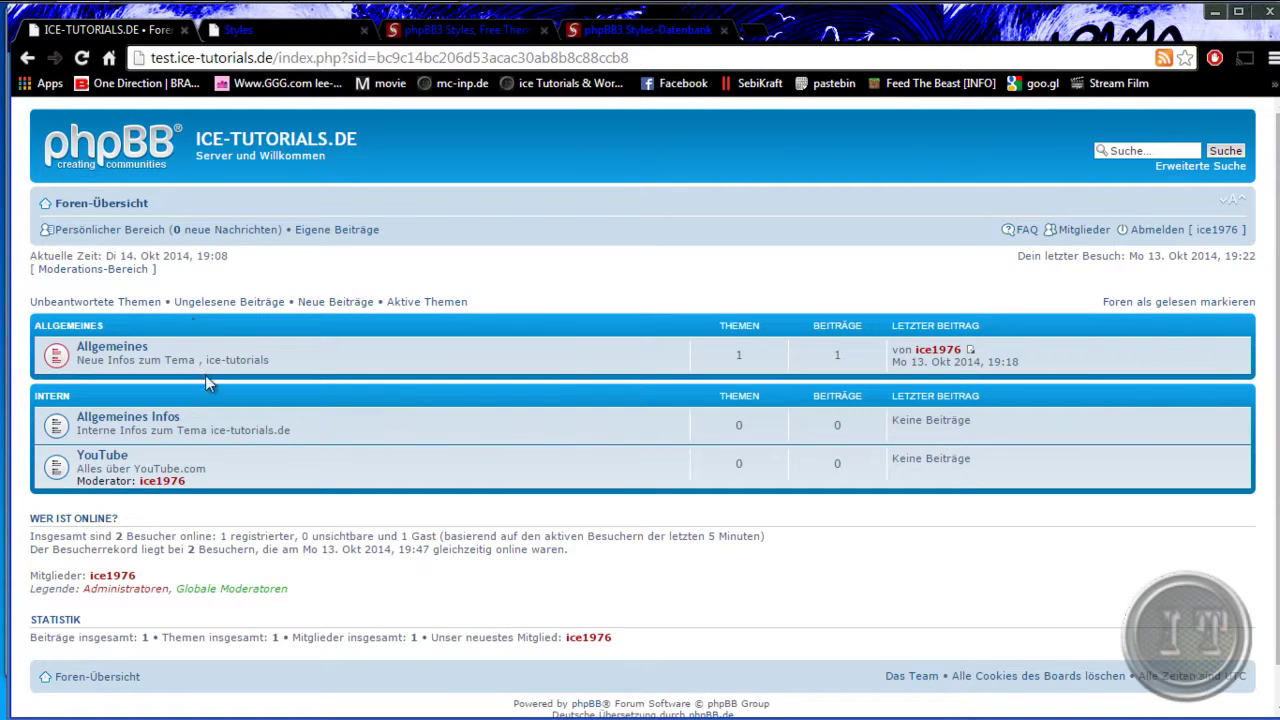
pyautogui.click(281, 26)
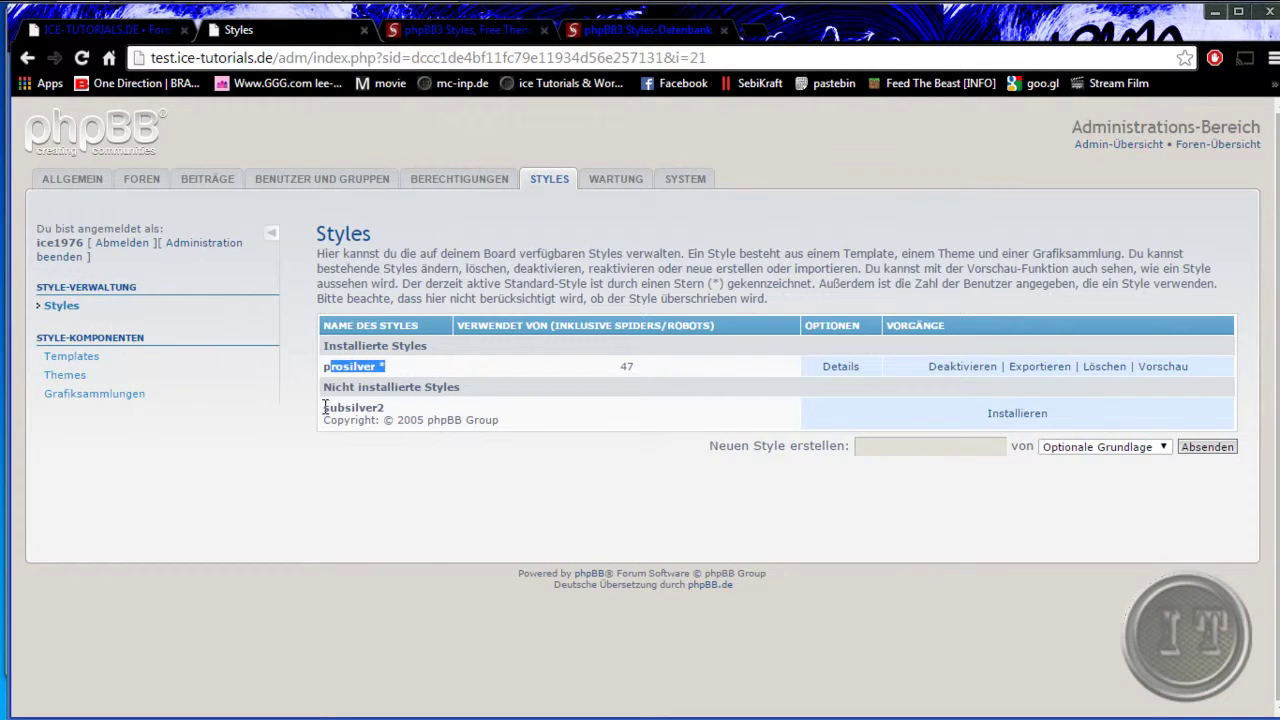
pyautogui.moveTo(322, 408); pyautogui.dragTo(389, 407)
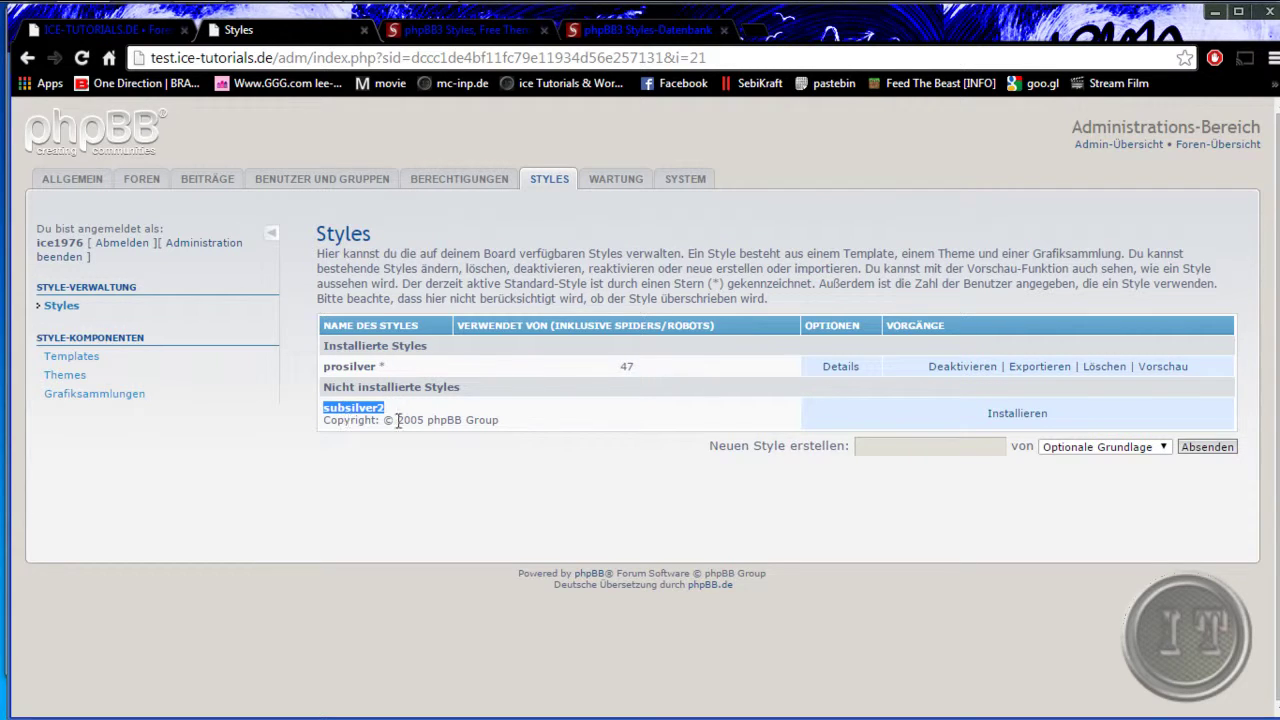
pyautogui.click(1030, 415)
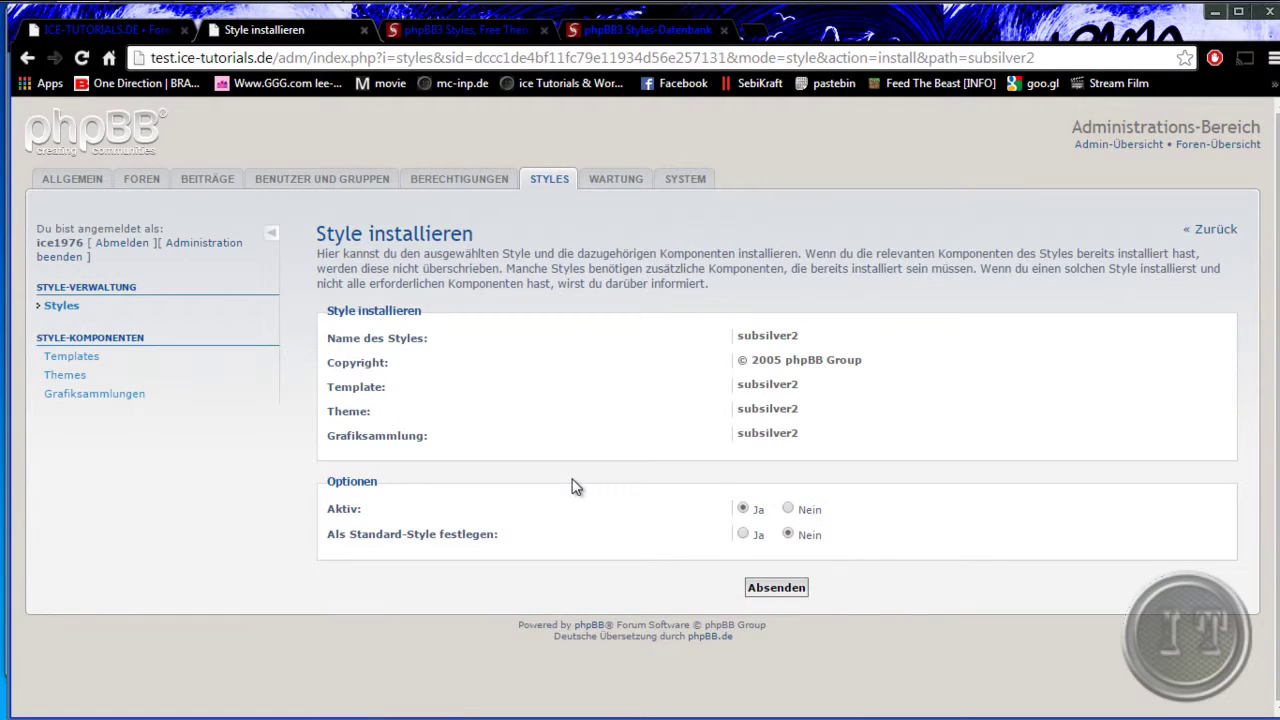
# - Keep subsilver2's Aktiv option at Ja and switch to the forum index tab
pyautogui.click(742, 510)
pyautogui.click(87, 31)
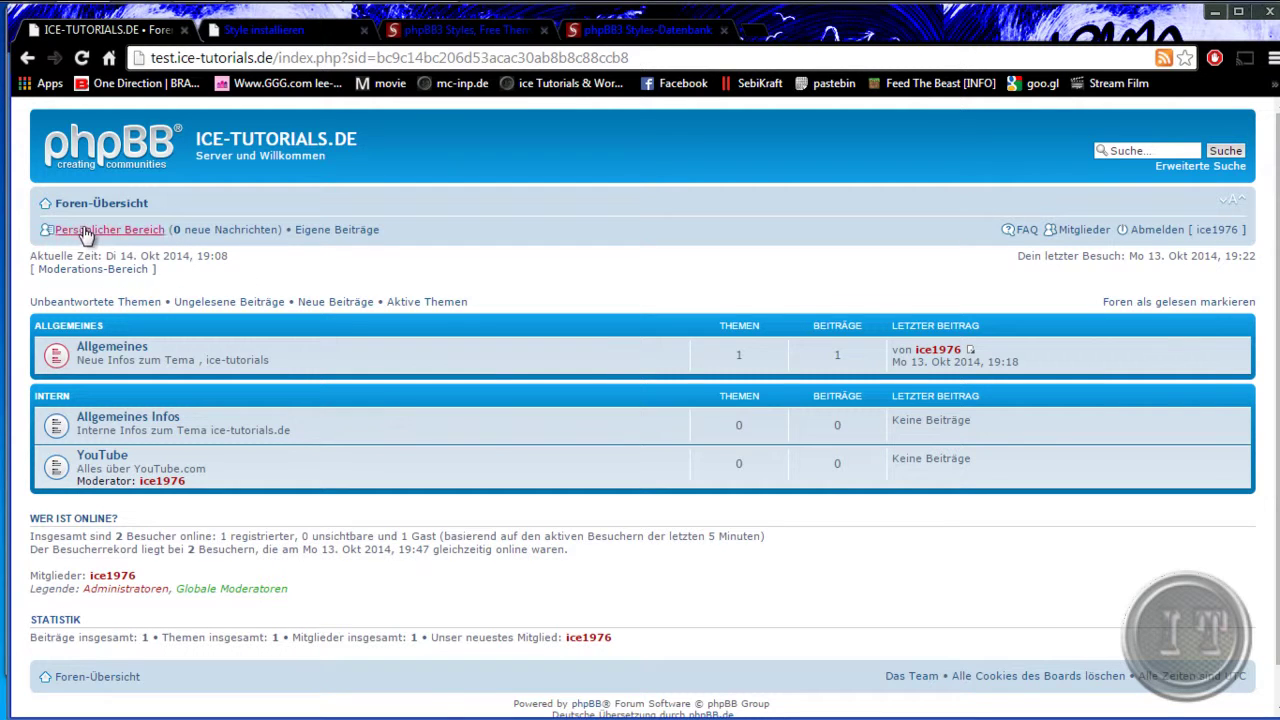
# - Log in via the moderator's profile link, view the Persönlicher Bereich, then return to the subsilver2 install tab
pyautogui.scroll(-1, 549, 582)
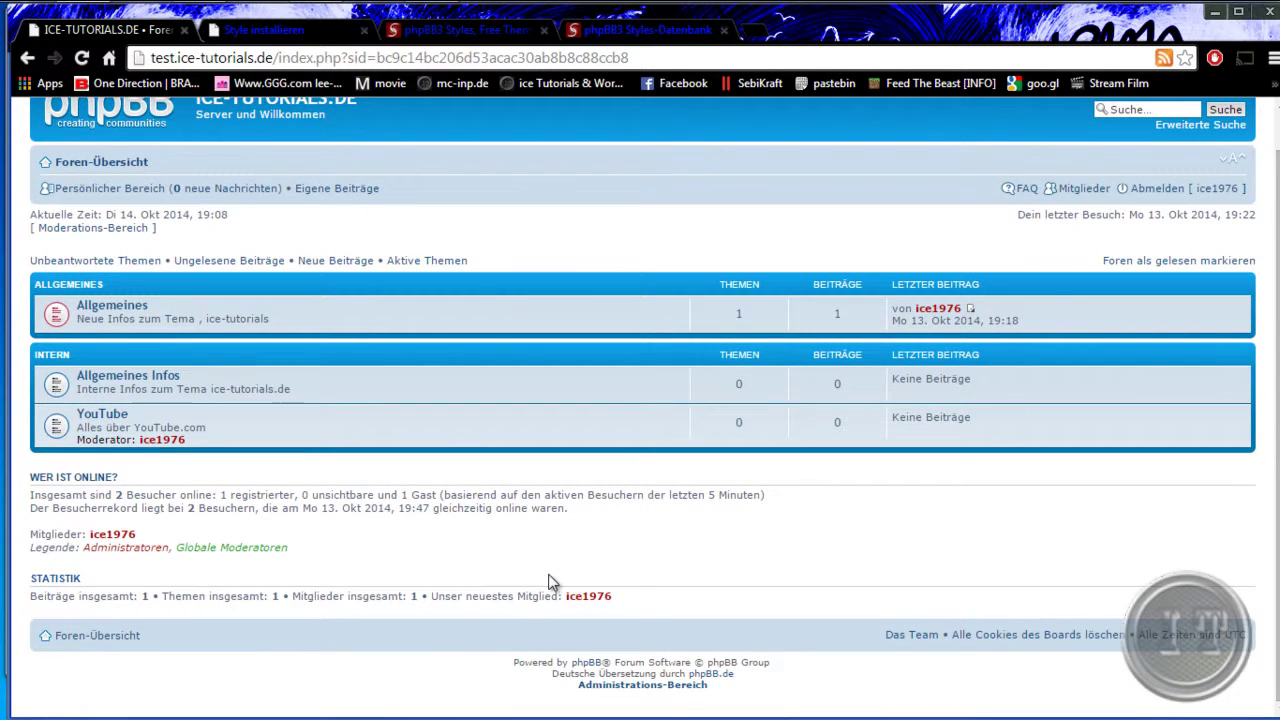
pyautogui.scroll(1, 549, 582)
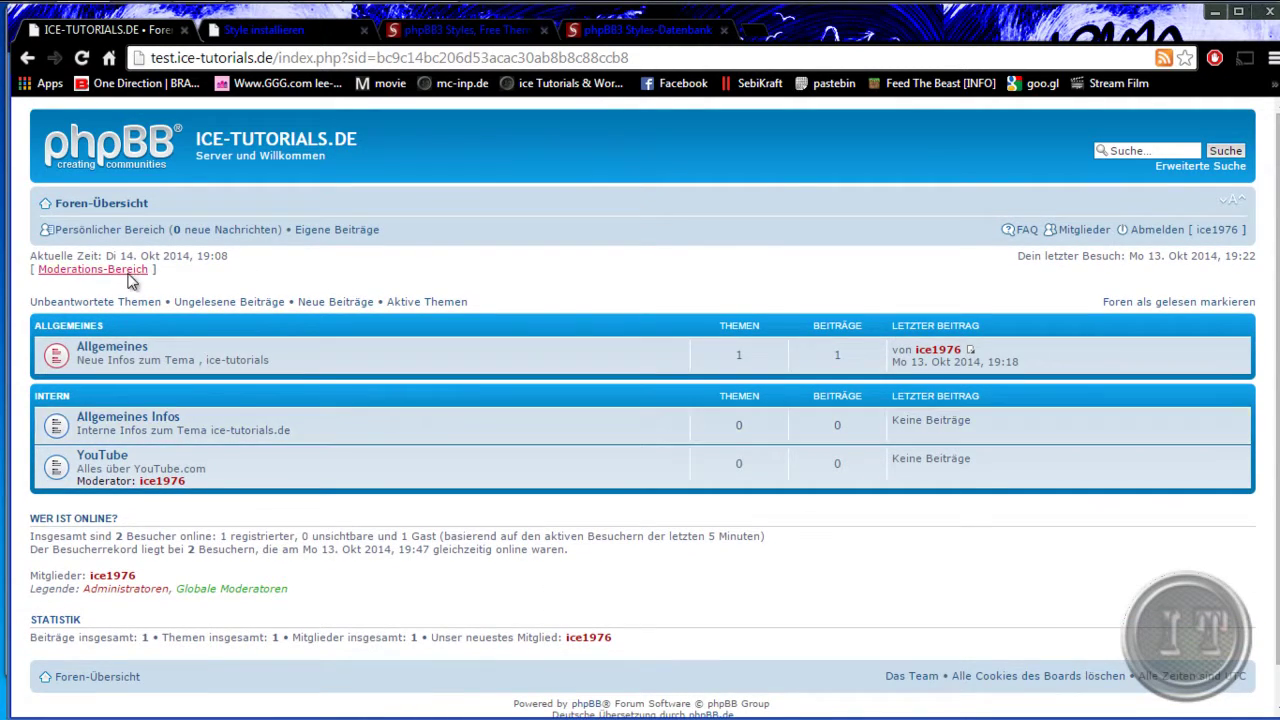
pyautogui.click(158, 480)
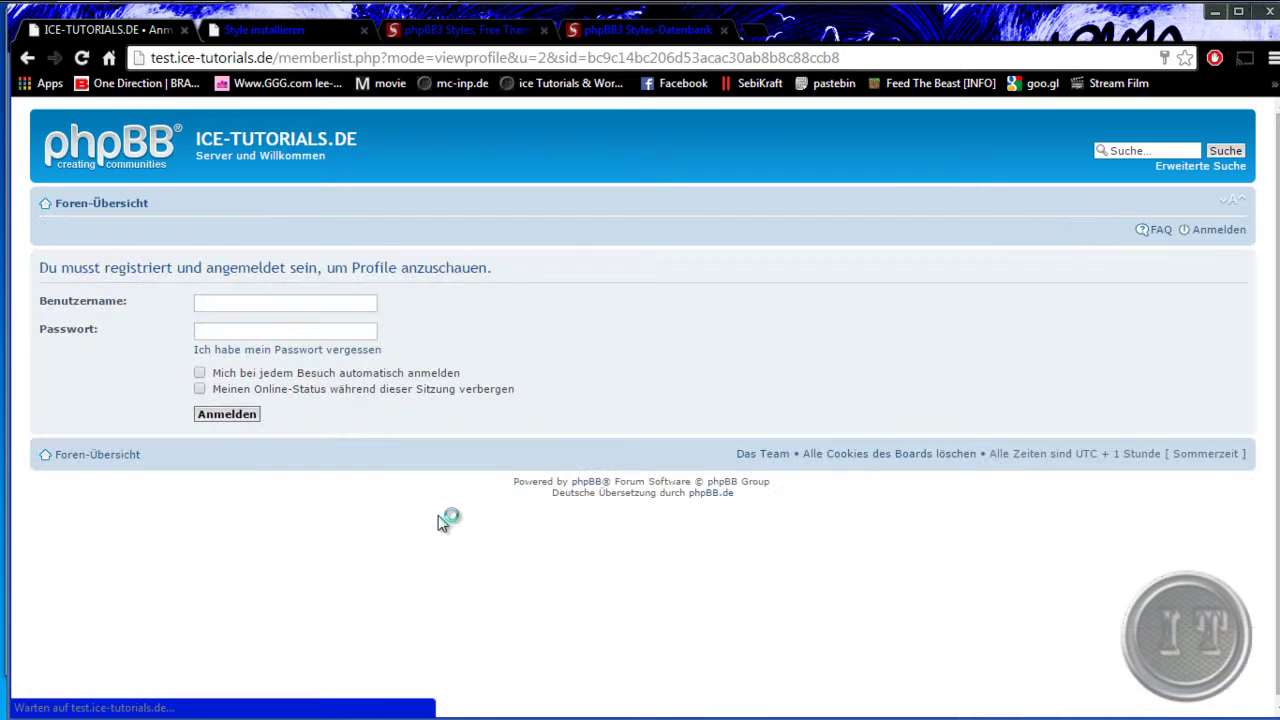
pyautogui.click(229, 422)
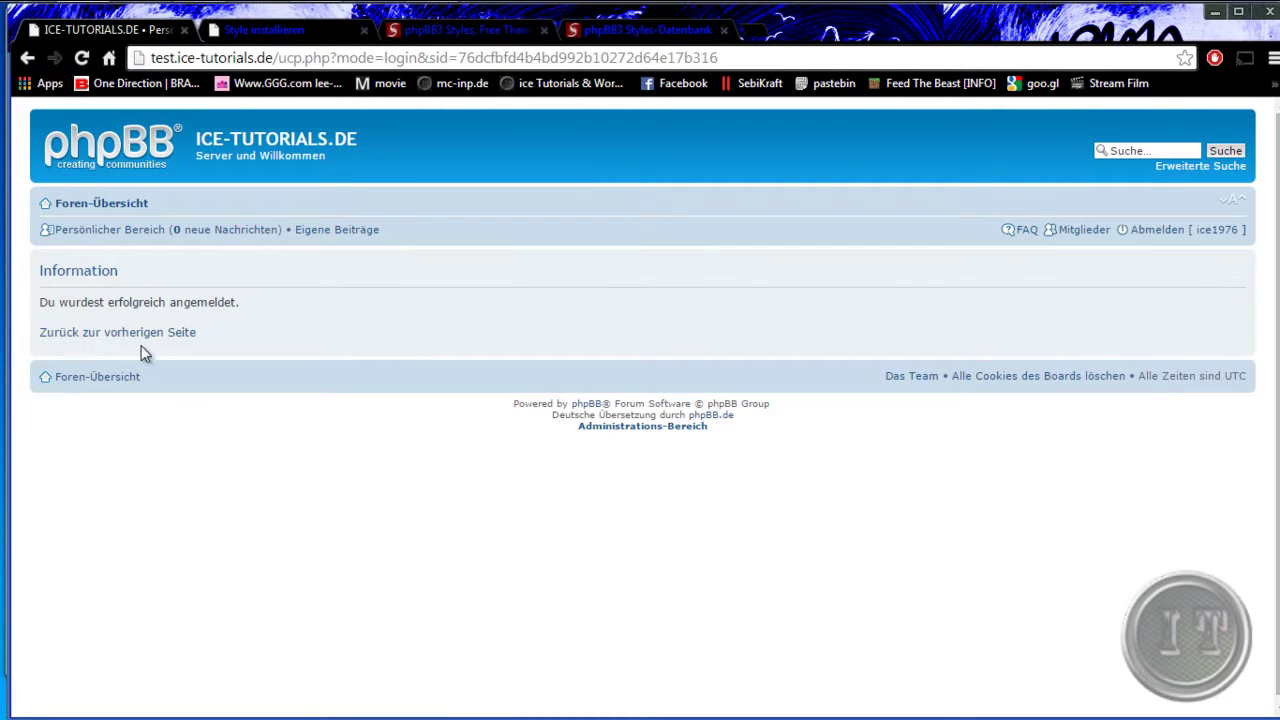
pyautogui.click(120, 334)
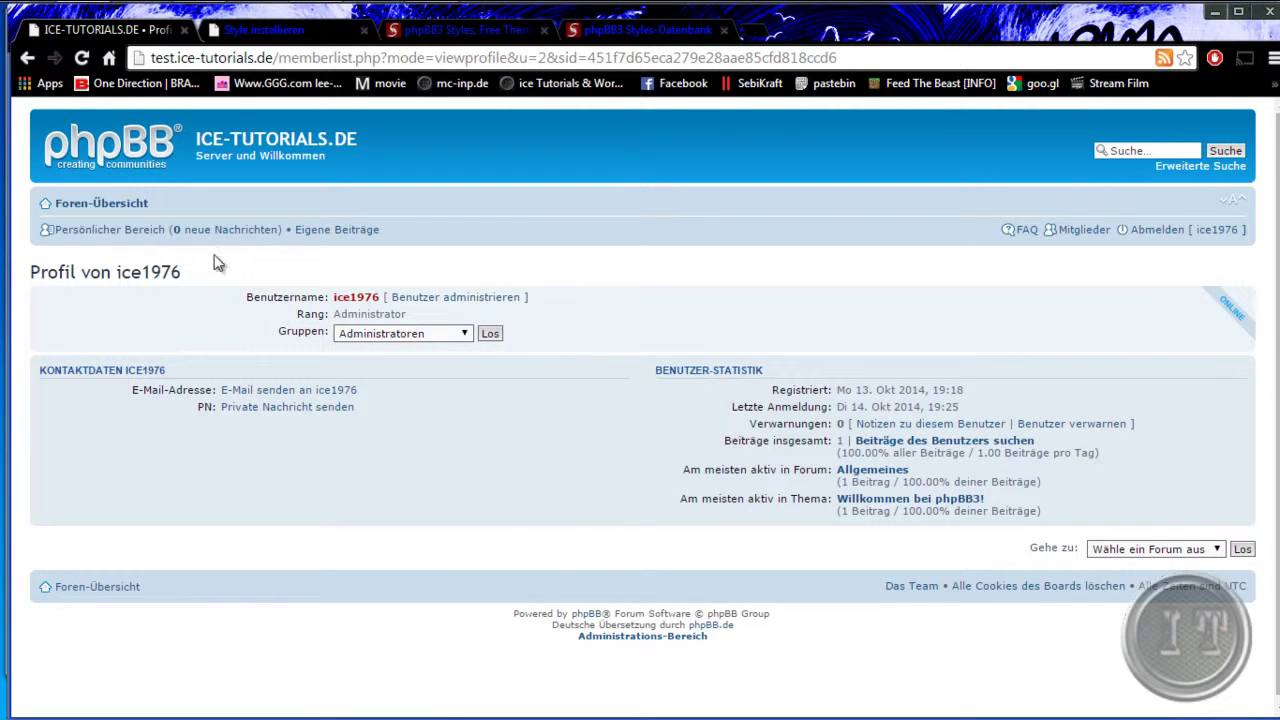
pyautogui.click(88, 238)
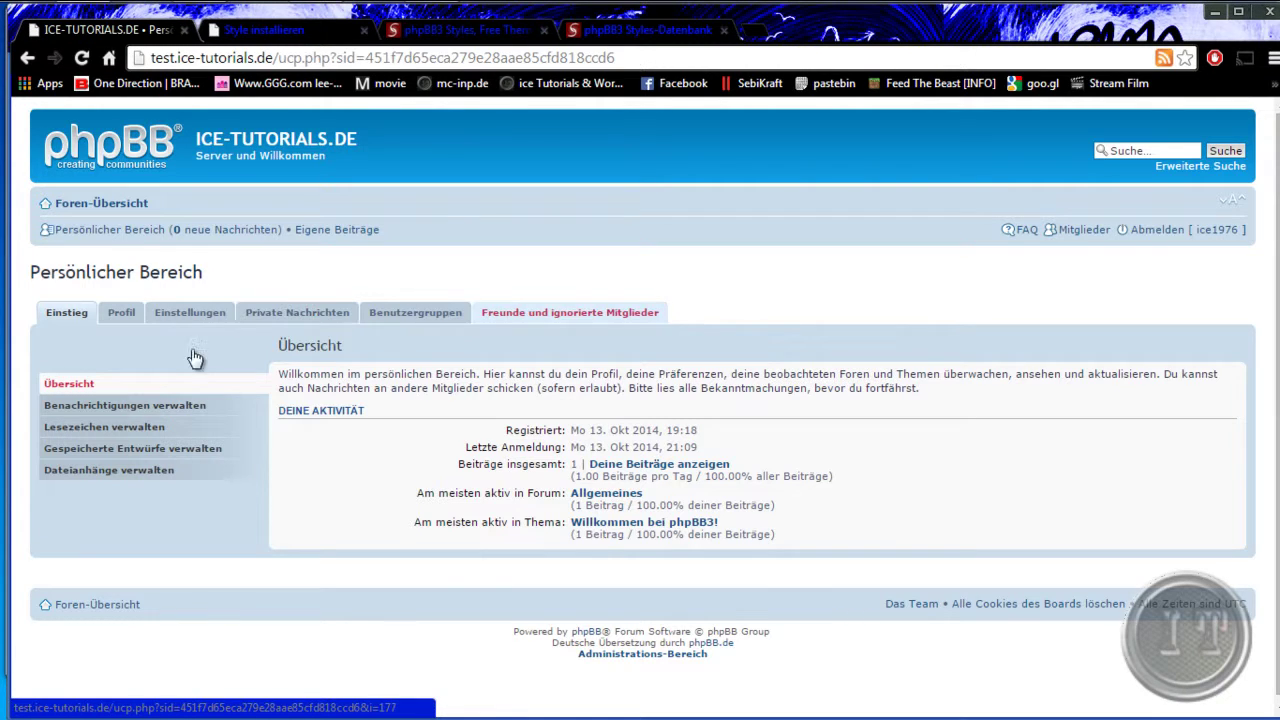
pyautogui.click(331, 32)
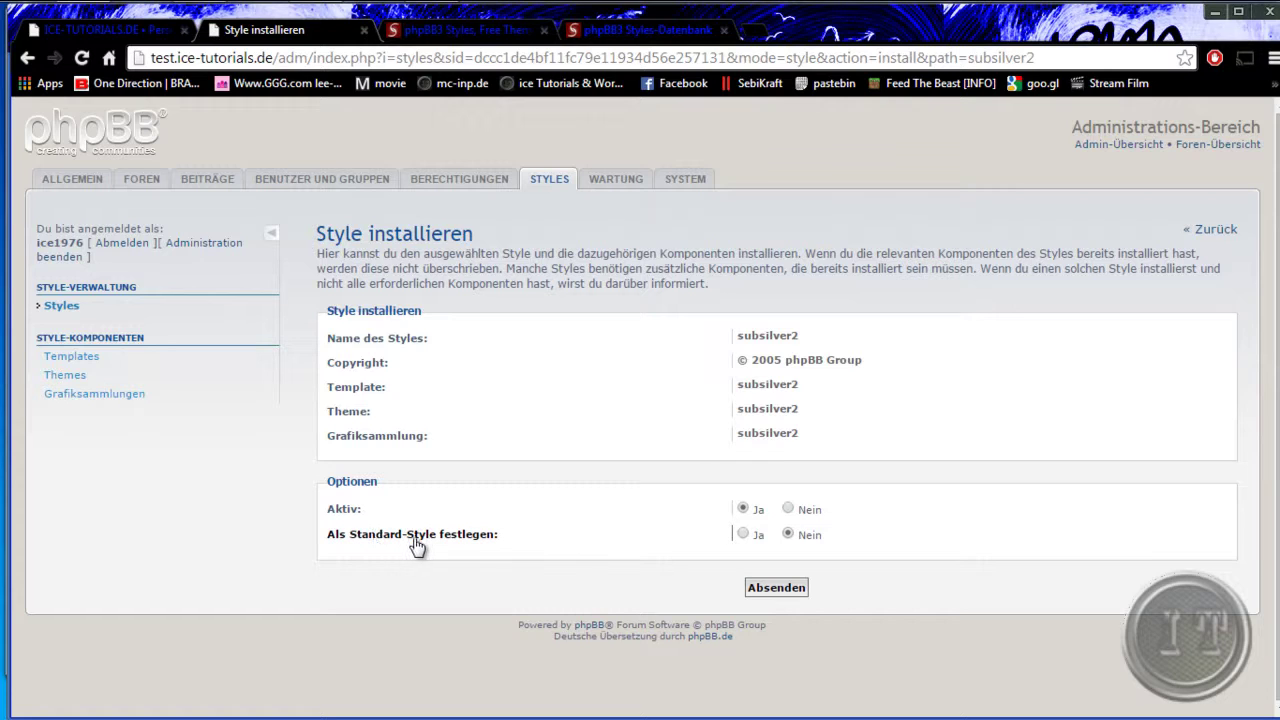
# - Install subsilver2 as the default style, check it on the forum, then switch to phpbb3styles.net
pyautogui.click(743, 534)
pyautogui.click(768, 590)
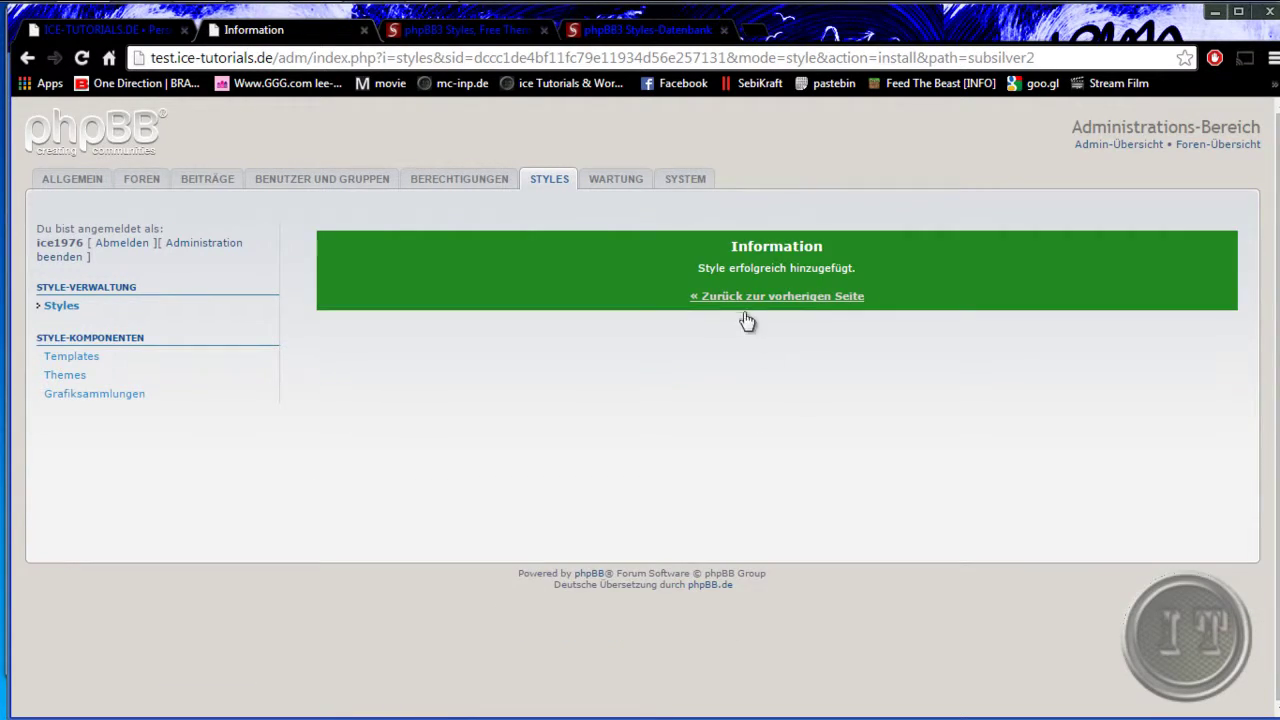
pyautogui.click(746, 297)
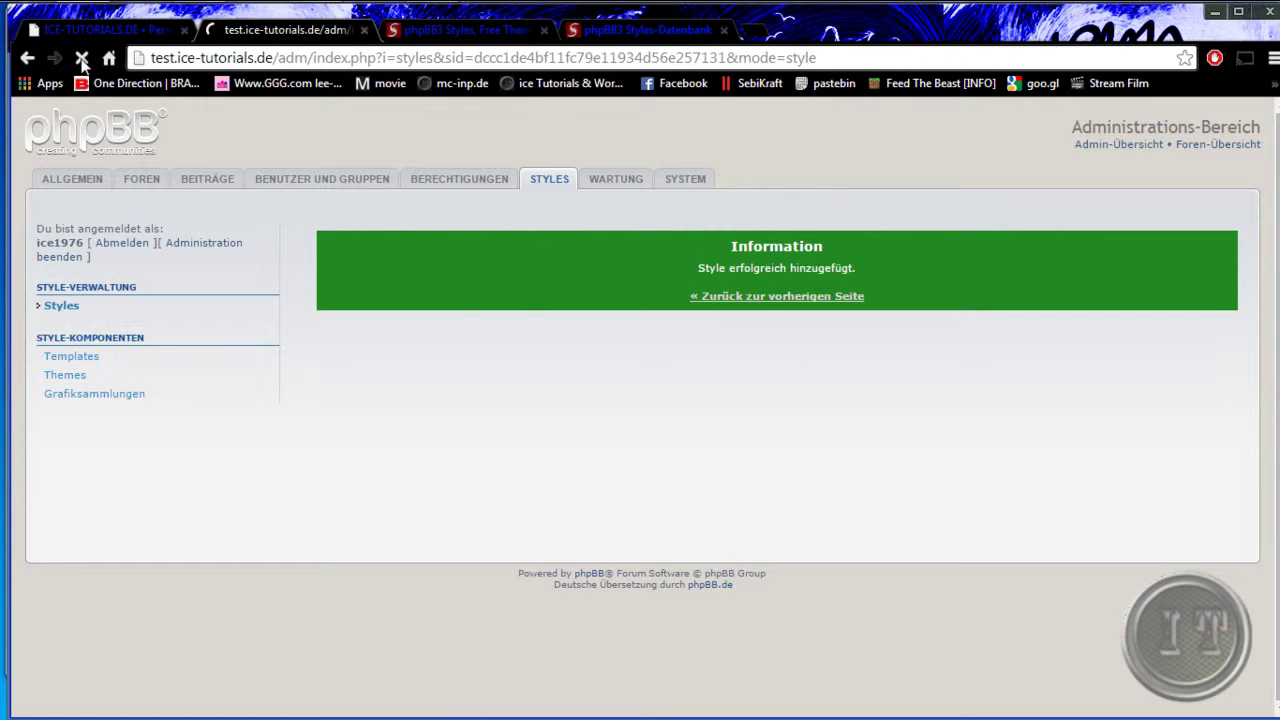
pyautogui.click(100, 30)
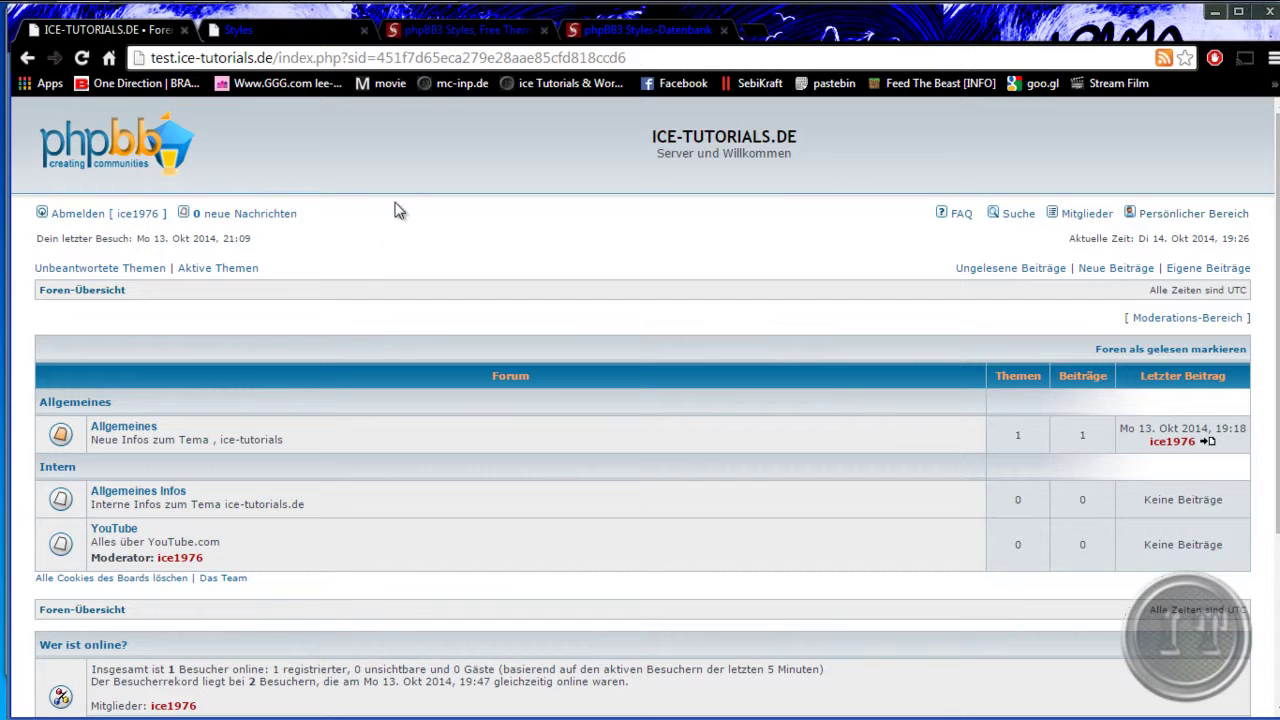
pyautogui.hotkey('ctrl', '3')
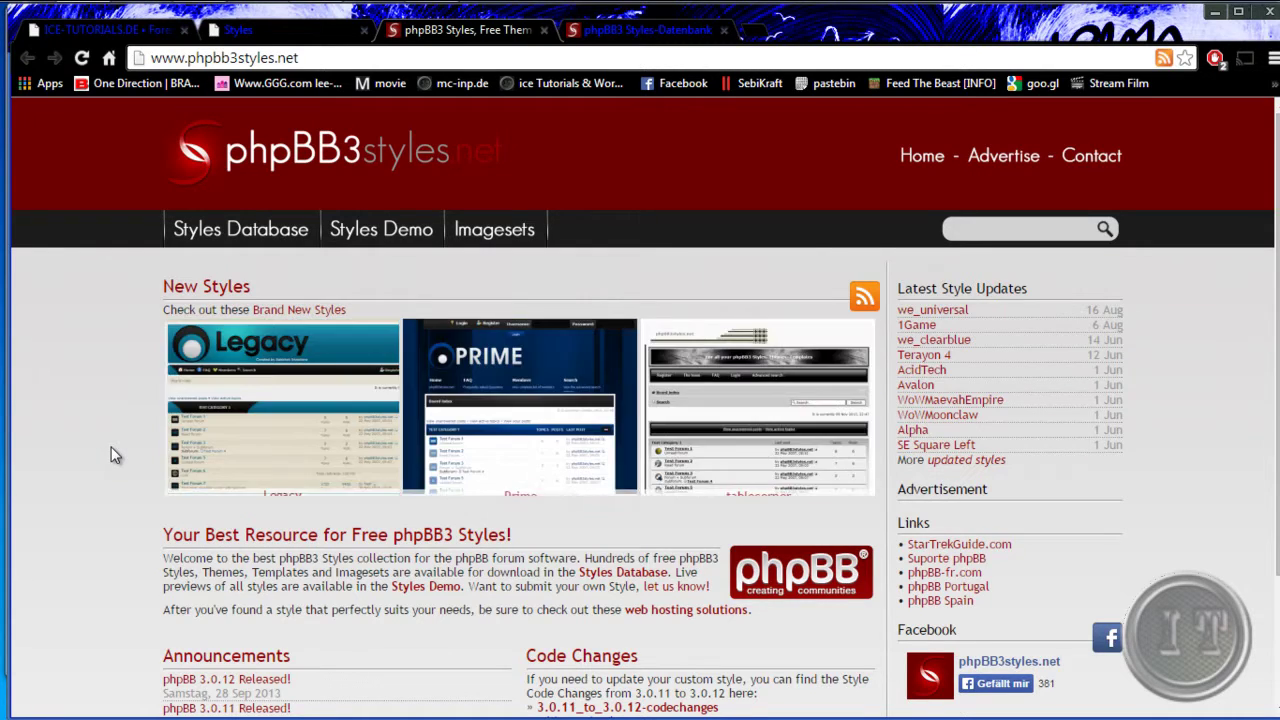
# - Browse the phpbb3styles.net Styles Database and open the AcidTech style page (version 2.0.8)
pyautogui.scroll(-1, 85, 444)
pyautogui.scroll(1, 85, 444)
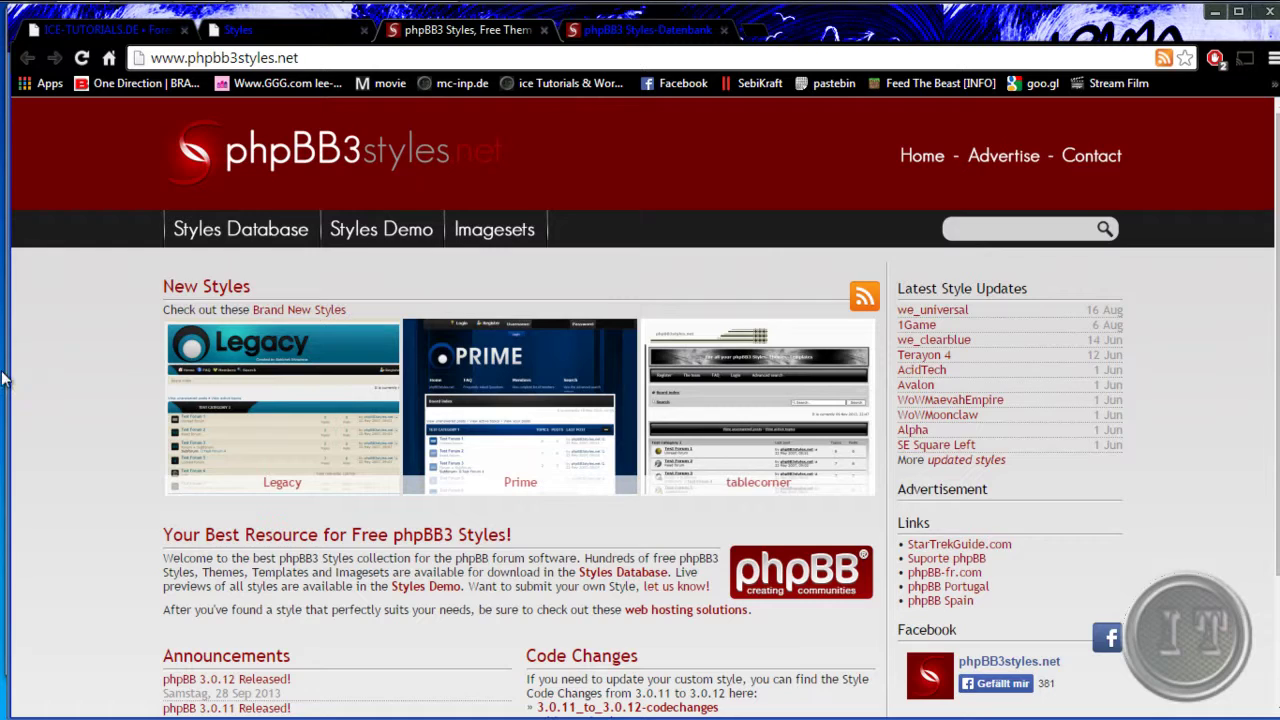
pyautogui.hotkey('ctrl', 'Tab')
pyautogui.scroll(-6, 151, 397)
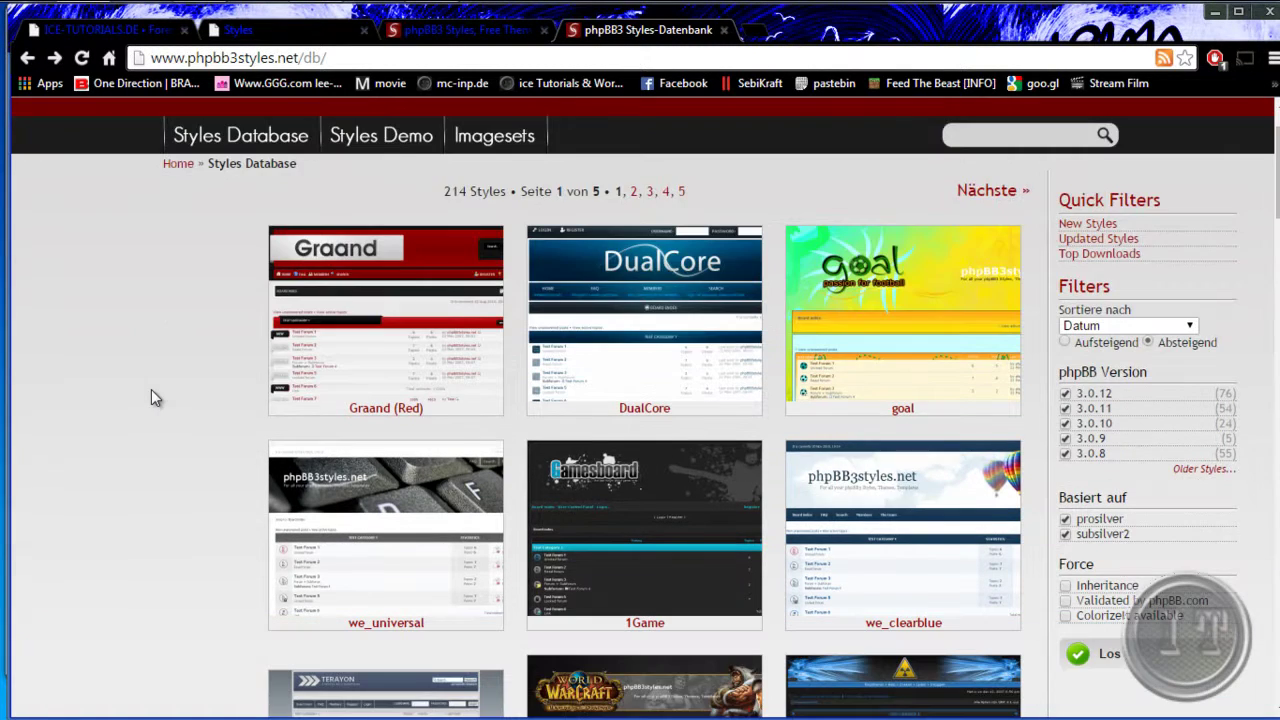
pyautogui.scroll(-2, 141, 394)
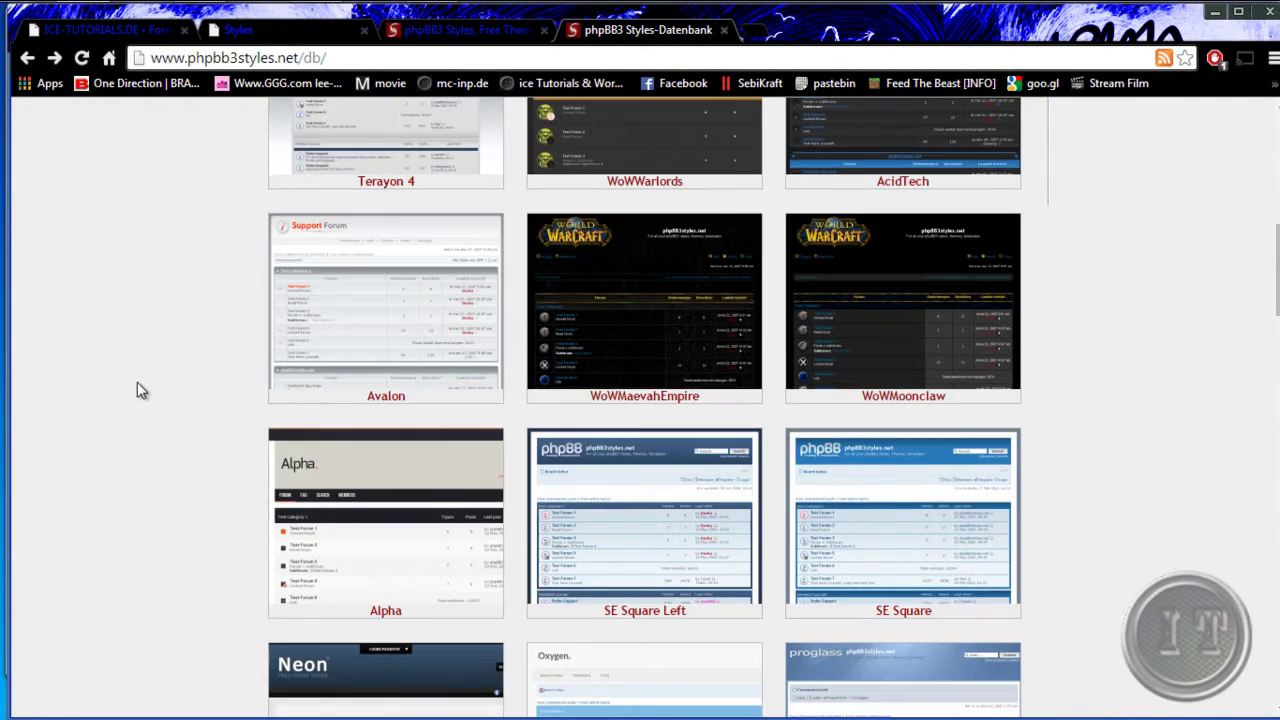
pyautogui.scroll(-9, 139, 388)
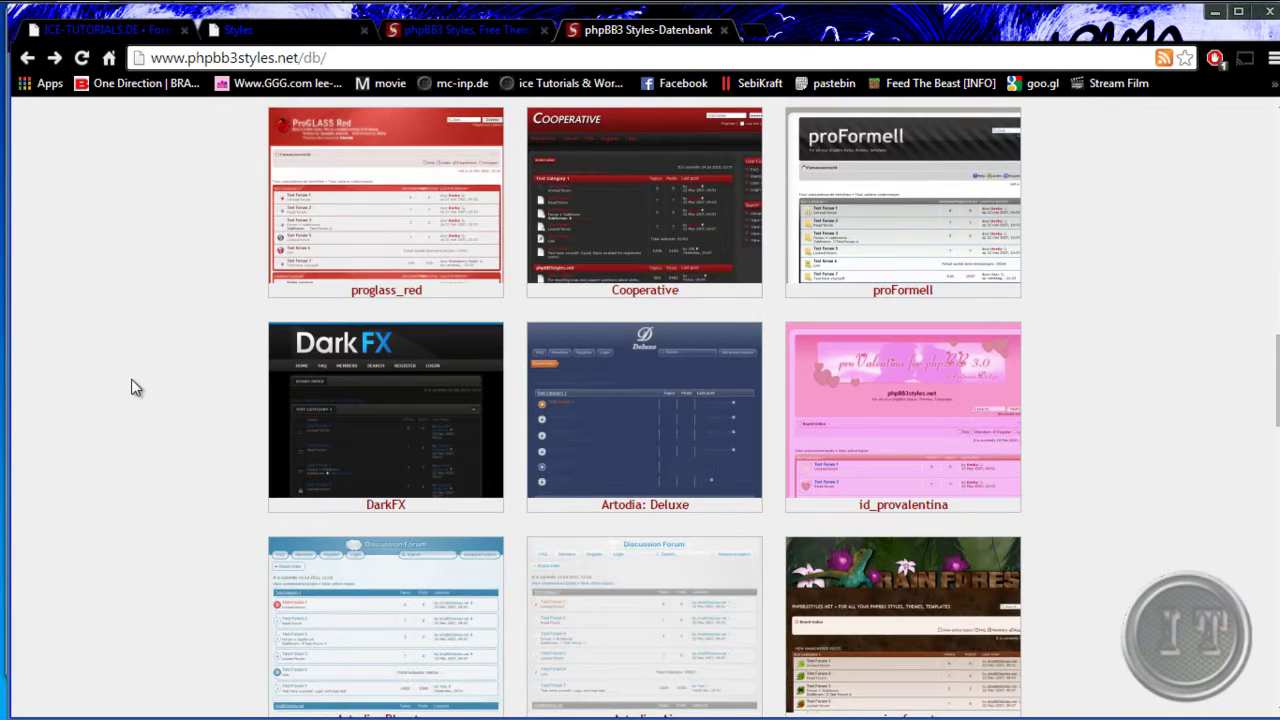
pyautogui.scroll(-15, 136, 388)
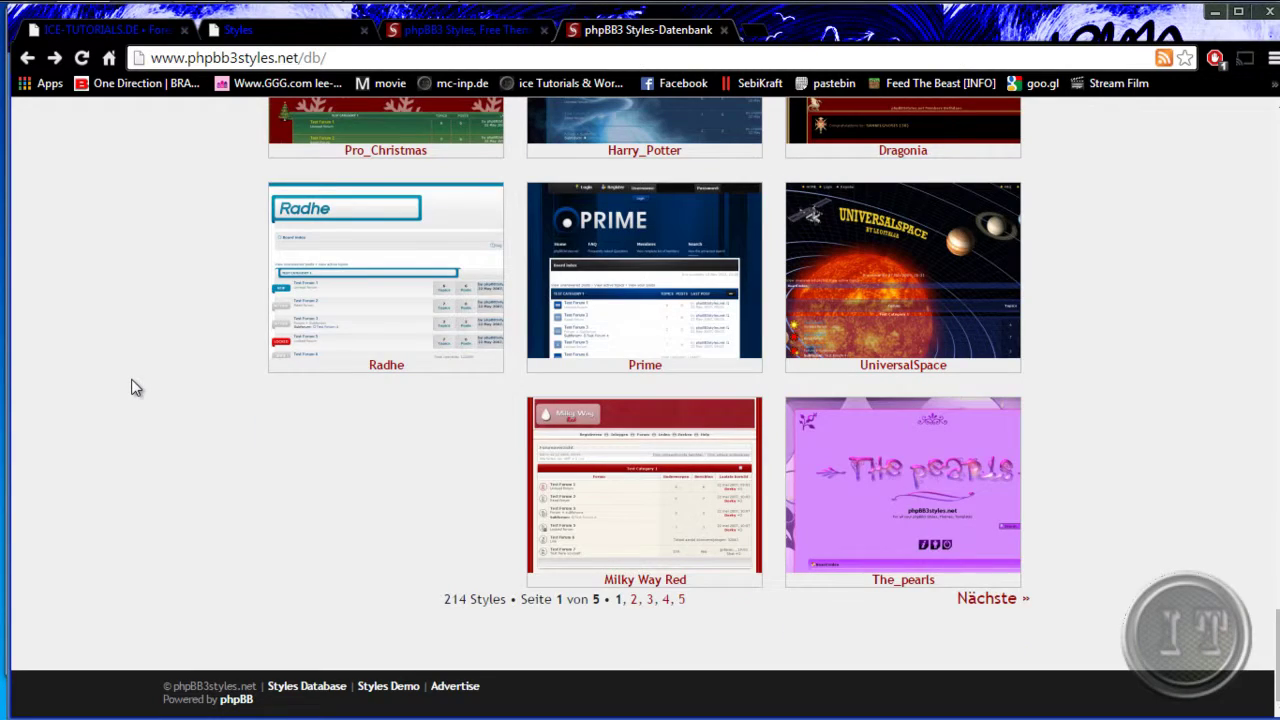
pyautogui.scroll(15, 136, 388)
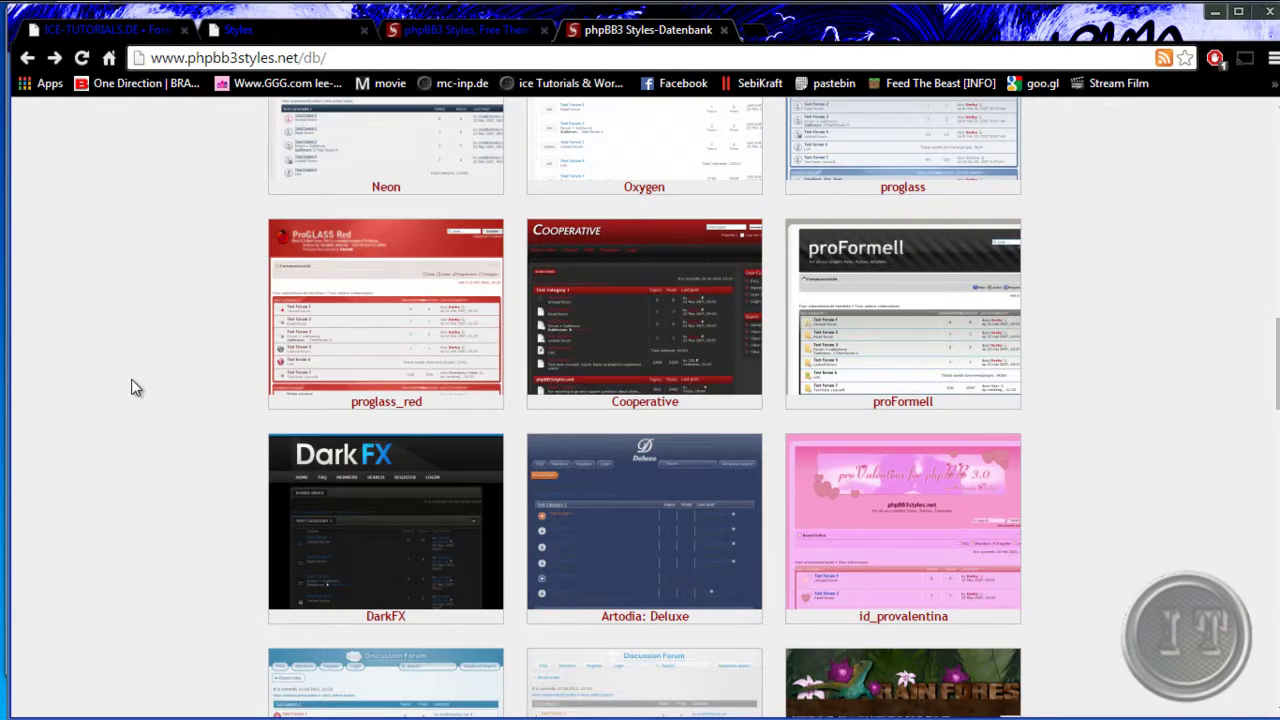
pyautogui.scroll(12, 136, 388)
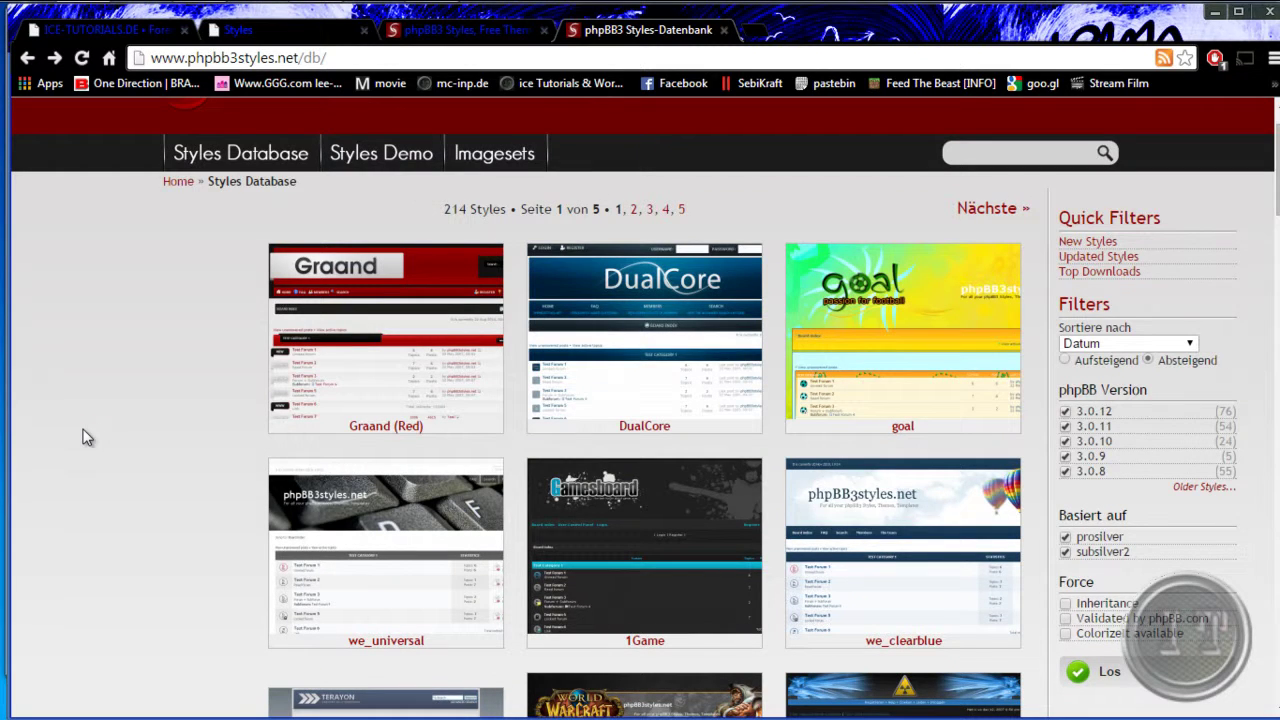
pyautogui.scroll(-1, 90, 400)
pyautogui.scroll(-2, 30, 350)
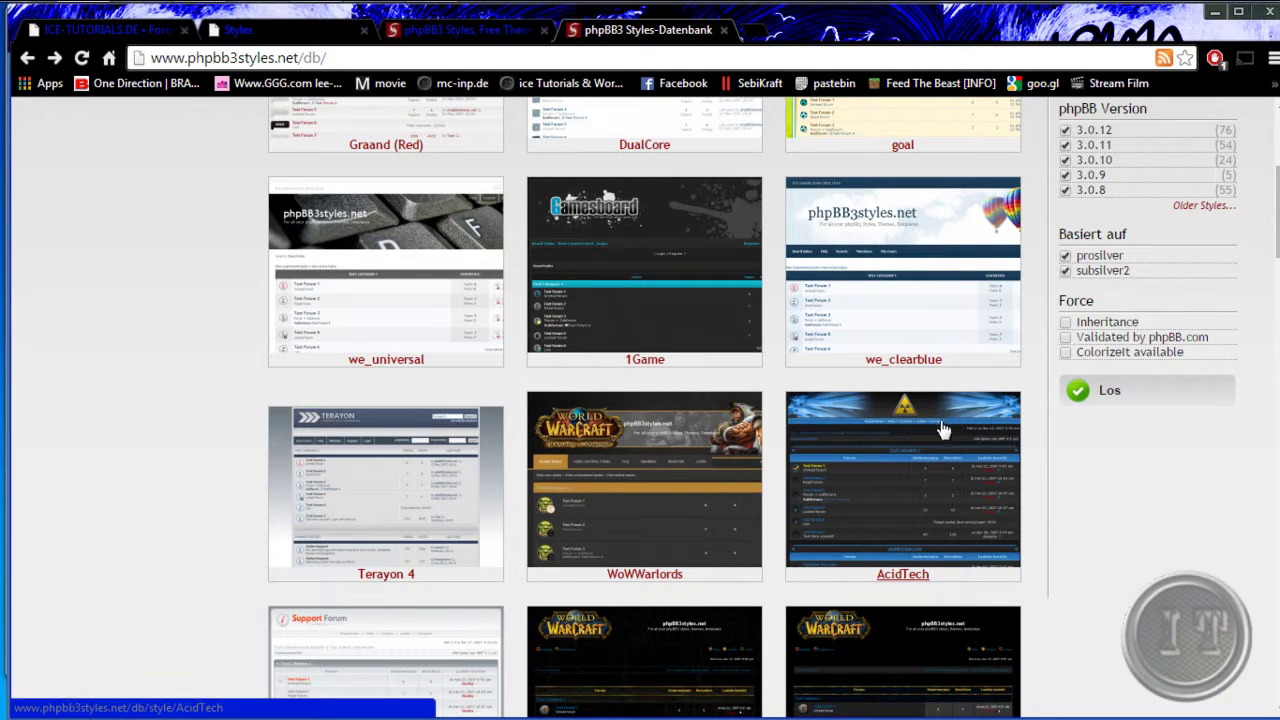
pyautogui.click(897, 588)
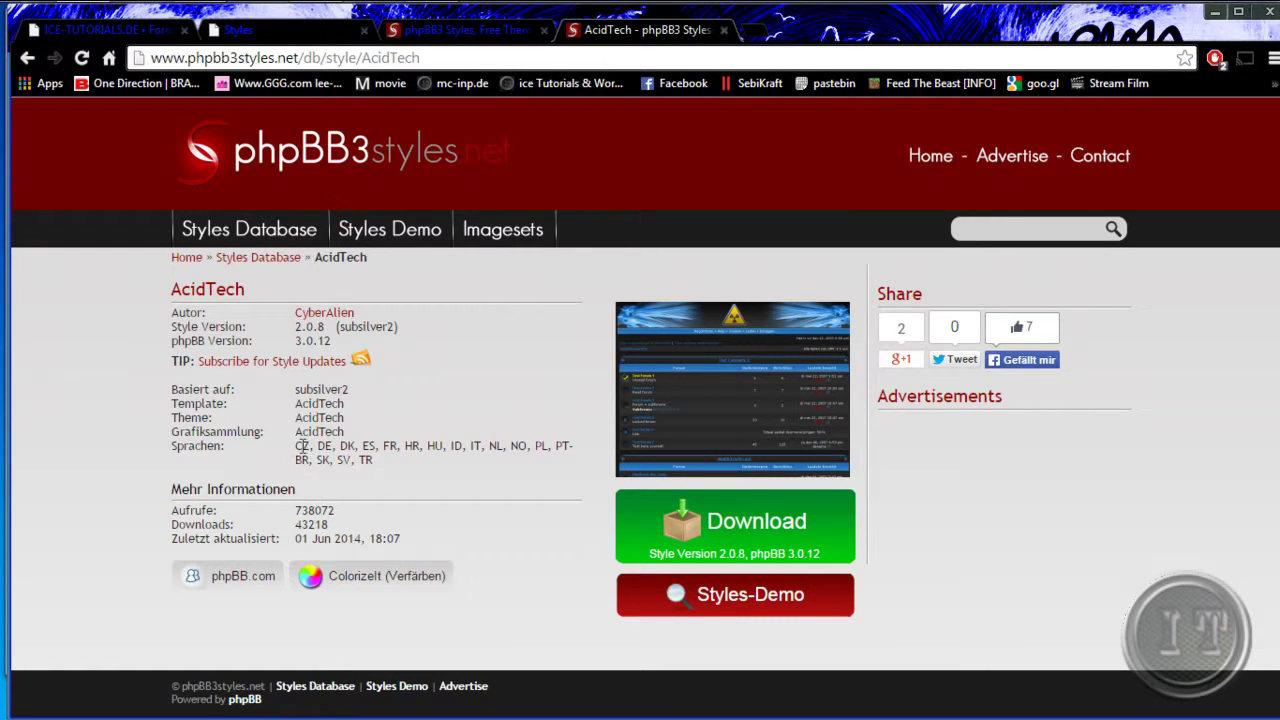
# - Open AcidTech in the colorizeit.com editor via the 'ColorizeIt (Verfärben)' button
pyautogui.moveTo(303, 446); pyautogui.dragTo(437, 446)
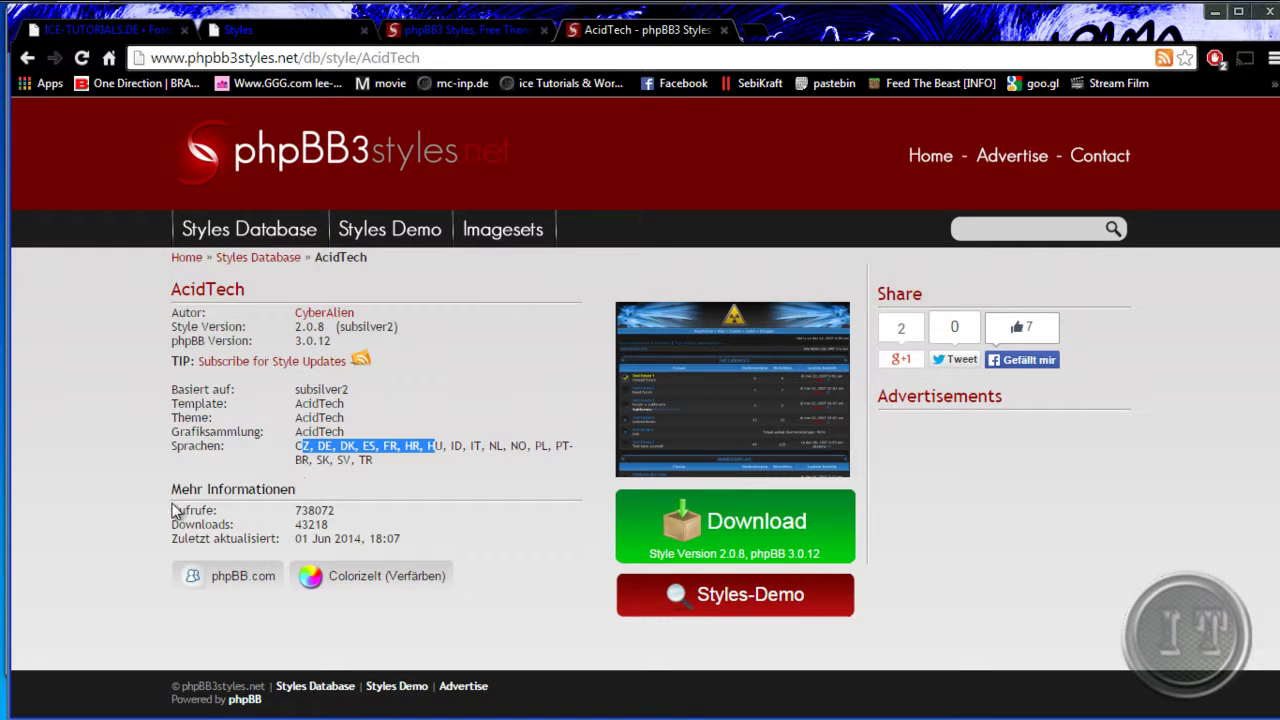
pyautogui.click(133, 444)
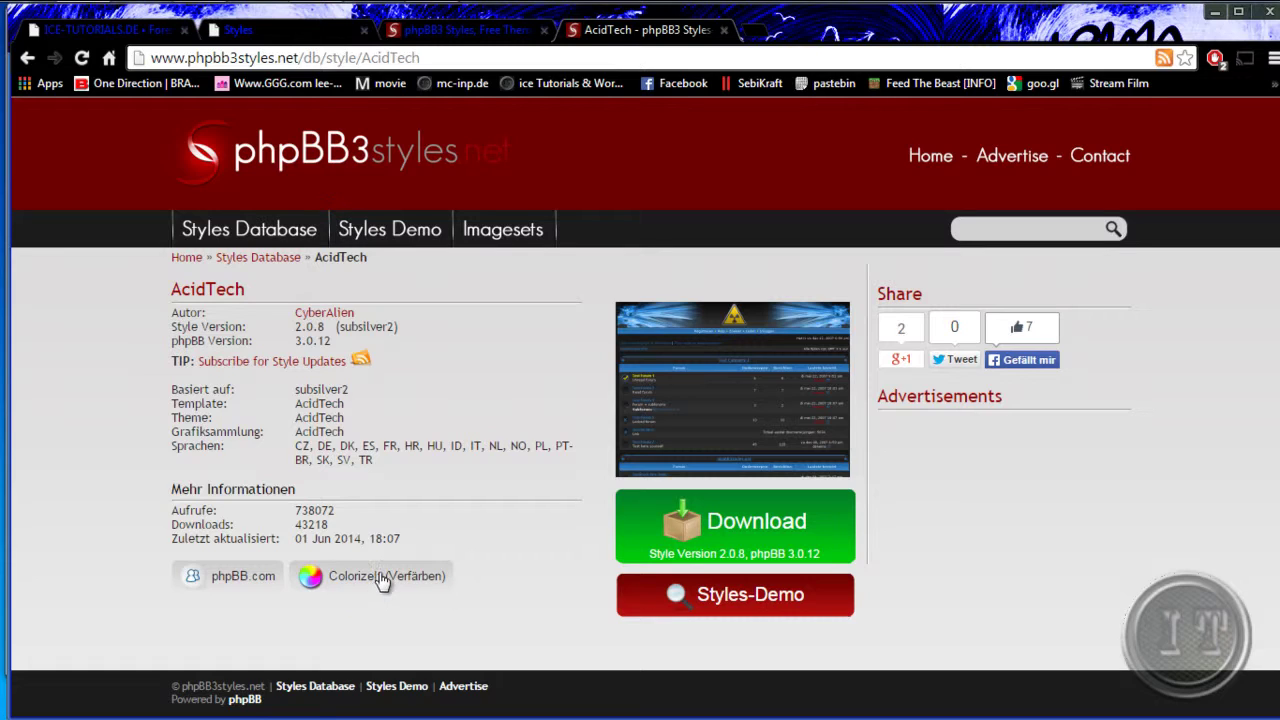
pyautogui.click(383, 578)
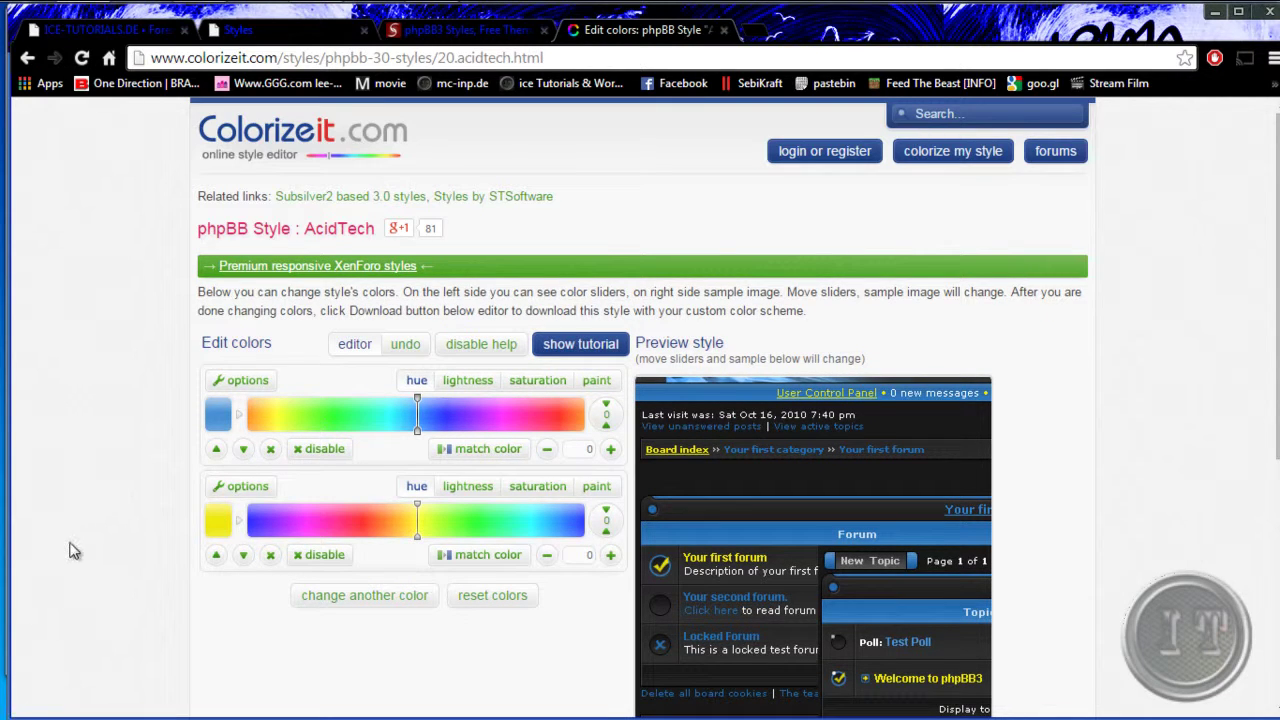
# - Shift the AcidTech preview's first hue to magenta-pink and the second hue from yellow to green
pyautogui.scroll(-1, 92, 497)
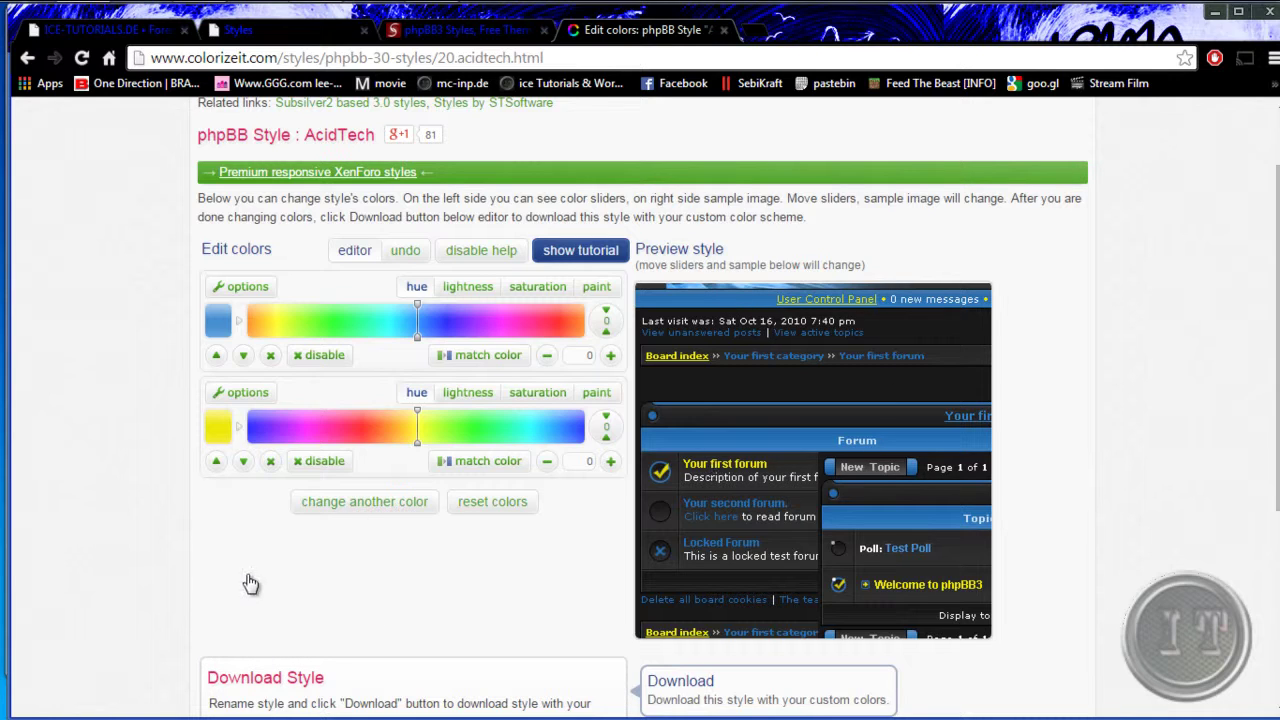
pyautogui.moveTo(222, 330)
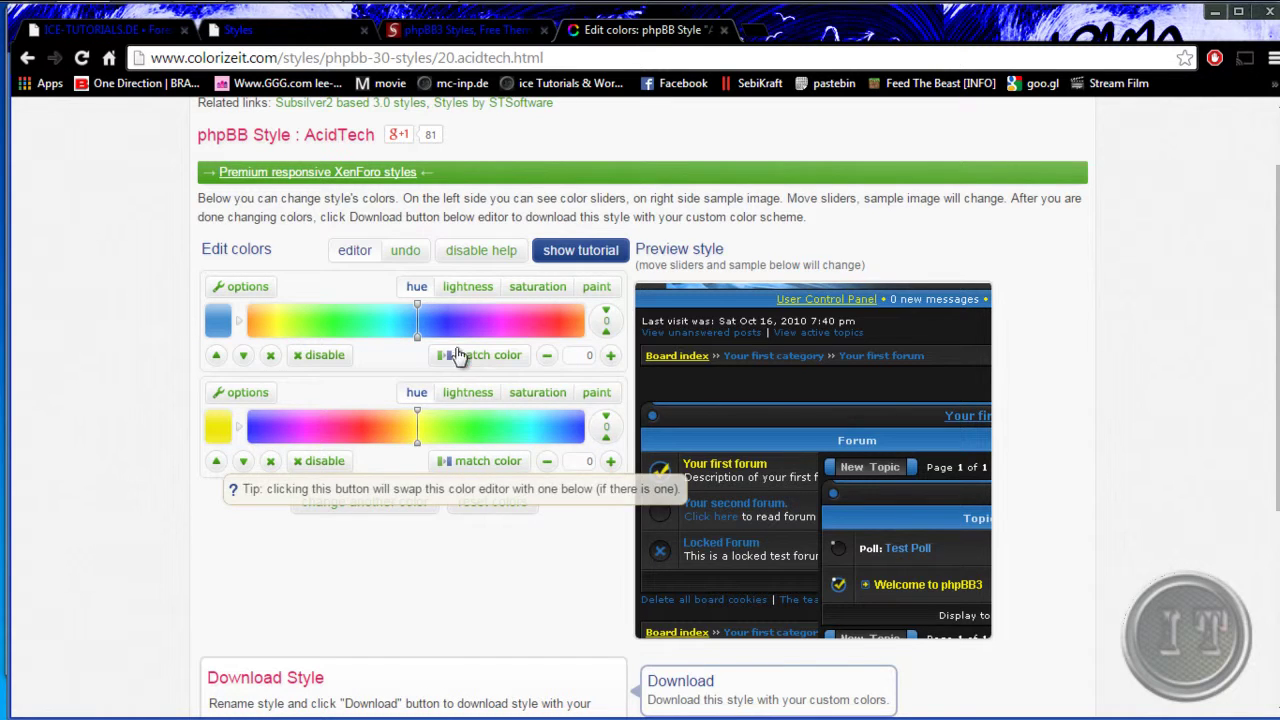
pyautogui.moveTo(420, 332)
pyautogui.moveTo(420, 332); pyautogui.dragTo(458, 333)
pyautogui.moveTo(463, 333); pyautogui.dragTo(387, 338)
pyautogui.click(311, 338)
pyautogui.click(283, 340)
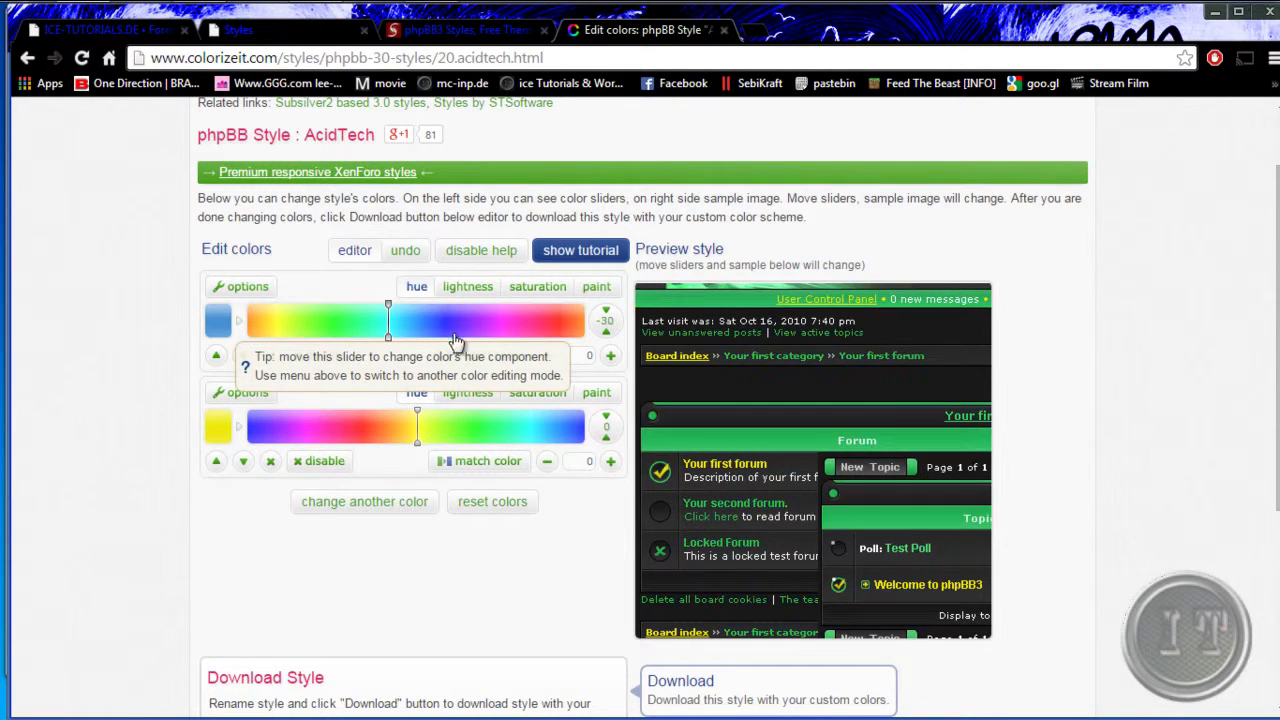
pyautogui.click(541, 340)
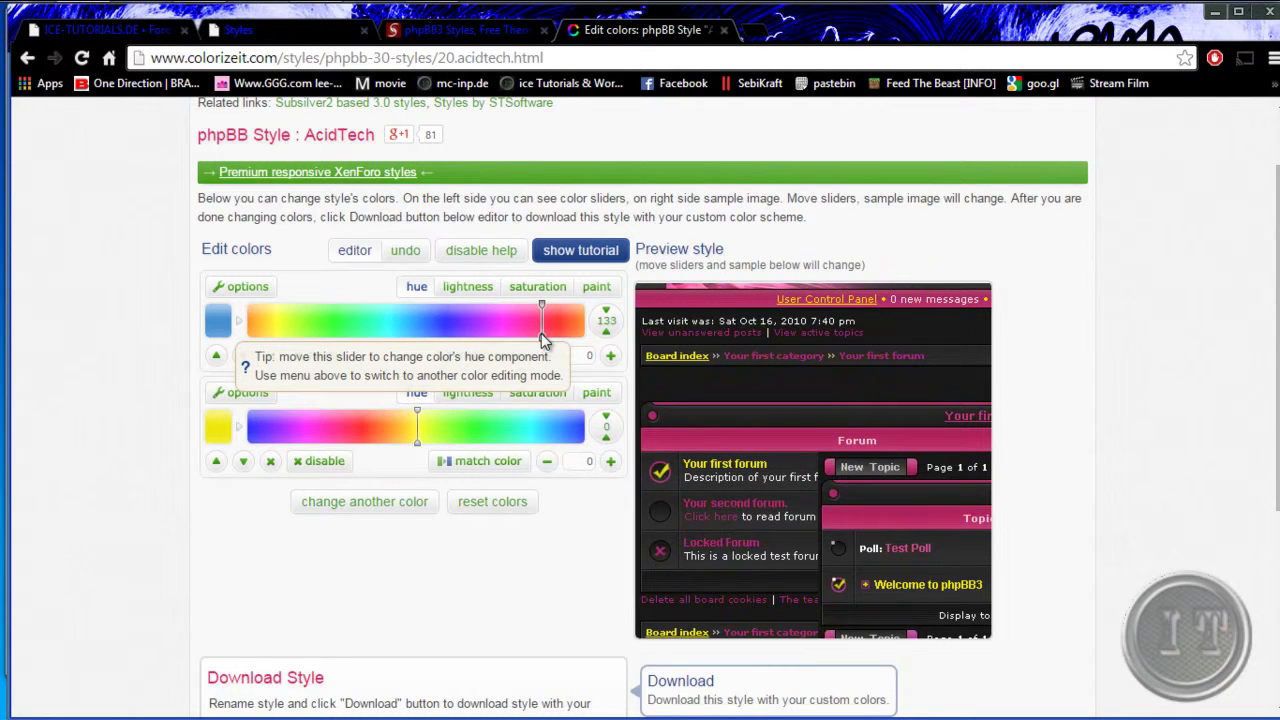
pyautogui.rightClick(541, 336)
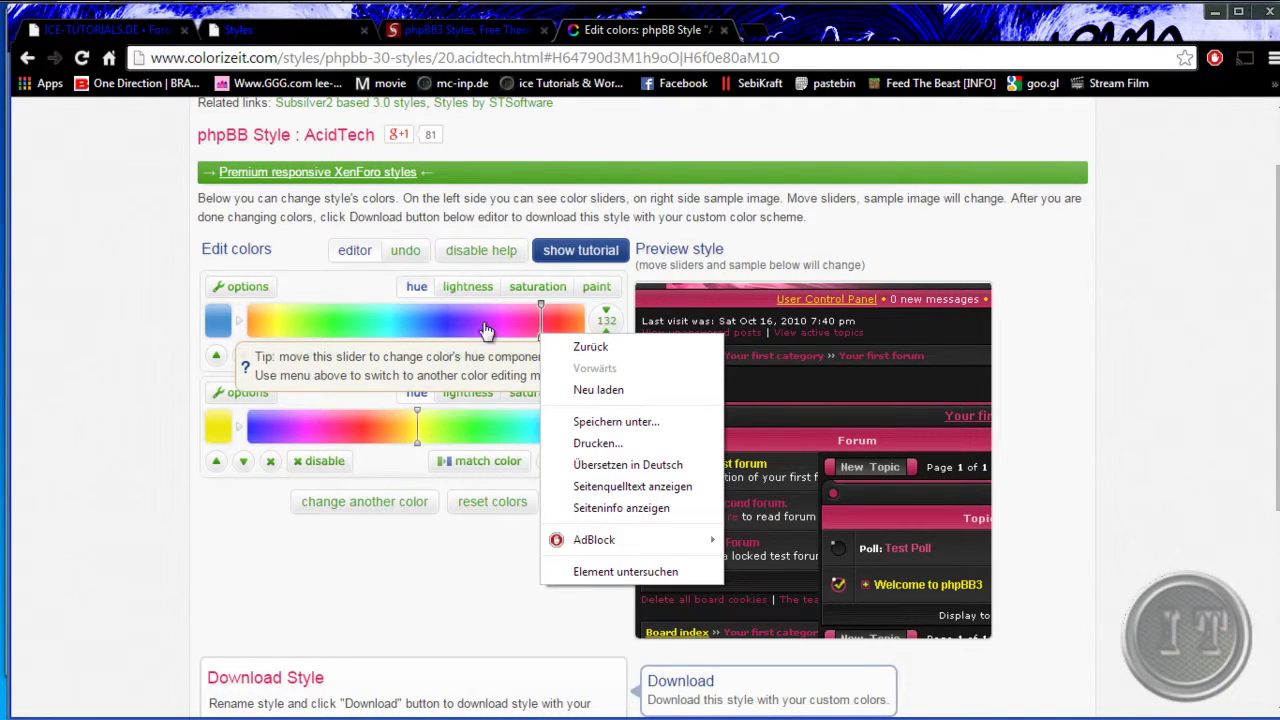
pyautogui.click(485, 330)
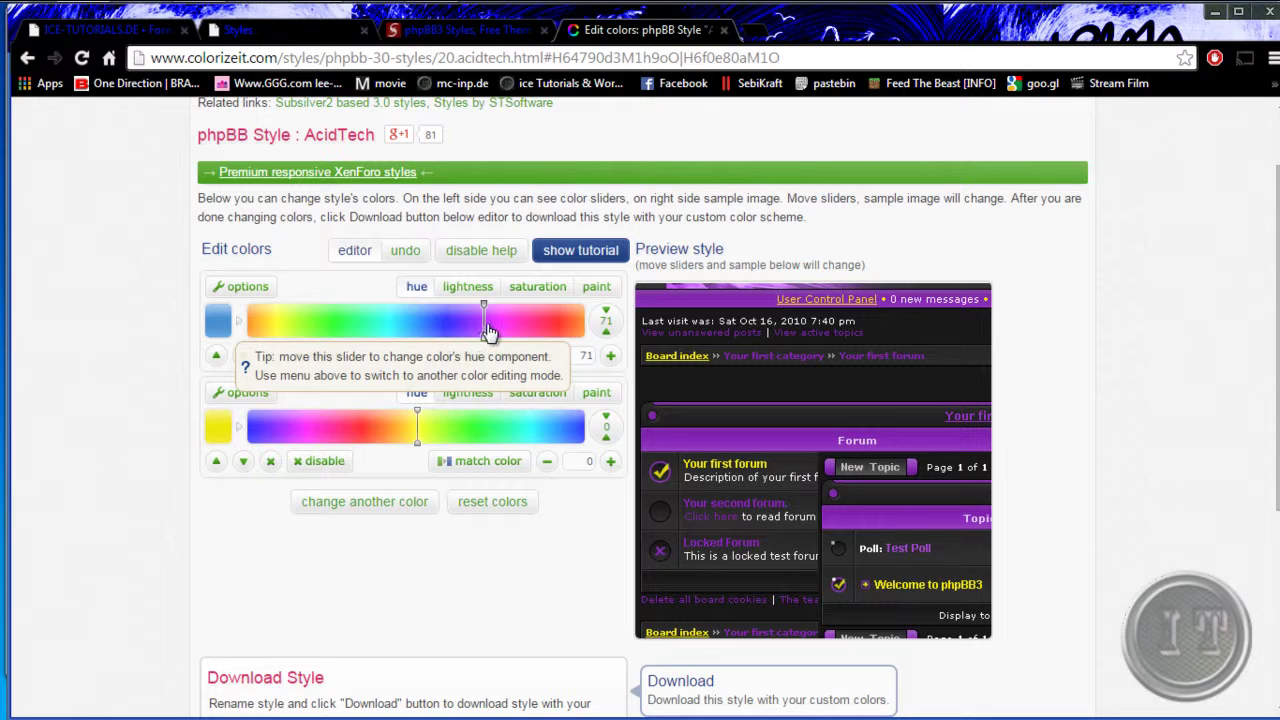
pyautogui.moveTo(489, 333)
pyautogui.mouseDown()
pyautogui.moveTo(526, 331)
pyautogui.moveTo(510, 332)
pyautogui.mouseUp()
pyautogui.click(560, 333)
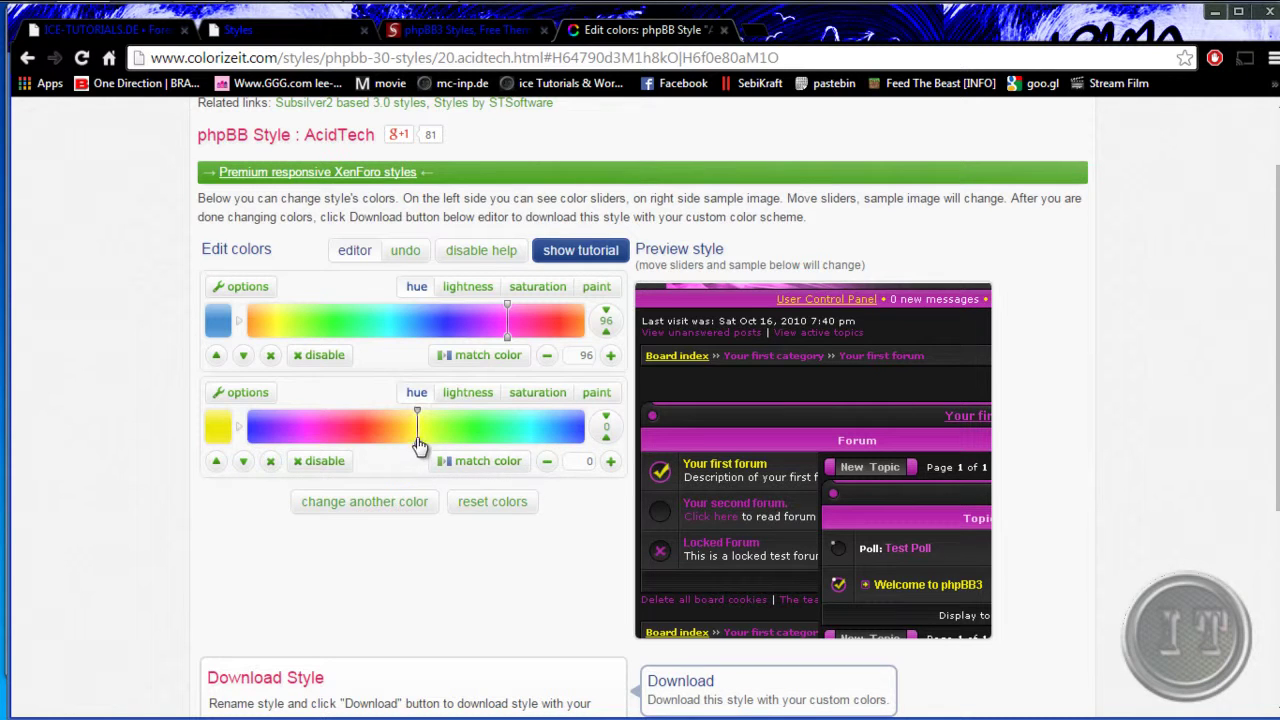
pyautogui.moveTo(395, 437); pyautogui.dragTo(503, 430)
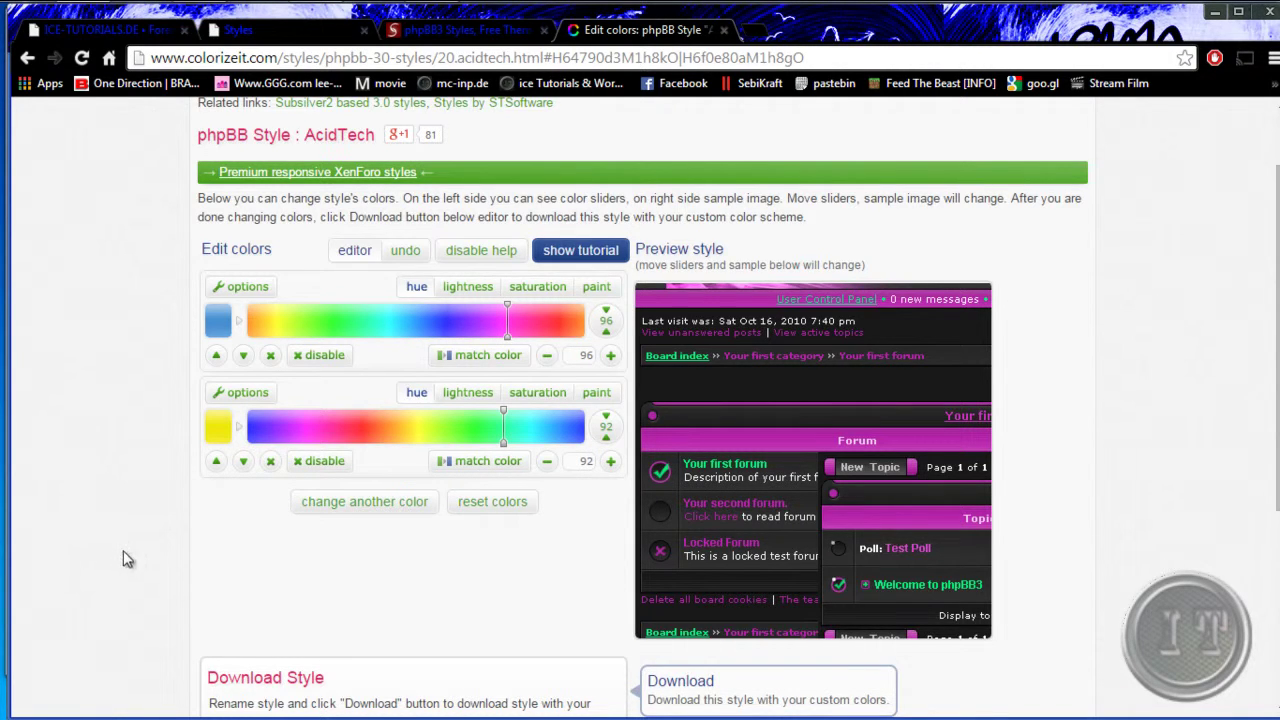
# - Set the style directory to ice1976 and the style name to ice-tutorials
pyautogui.scroll(-3, 125, 551)
pyautogui.click(452, 506)
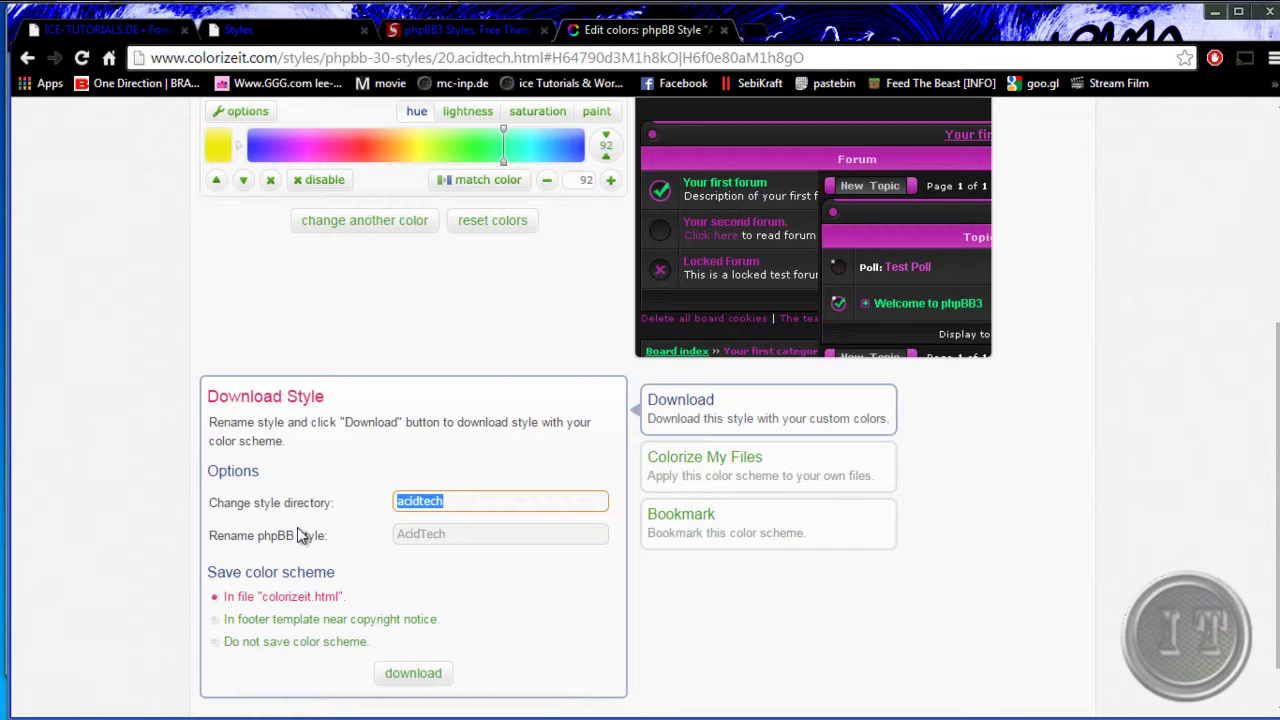
pyautogui.write('ice1976')
pyautogui.press('Tab')
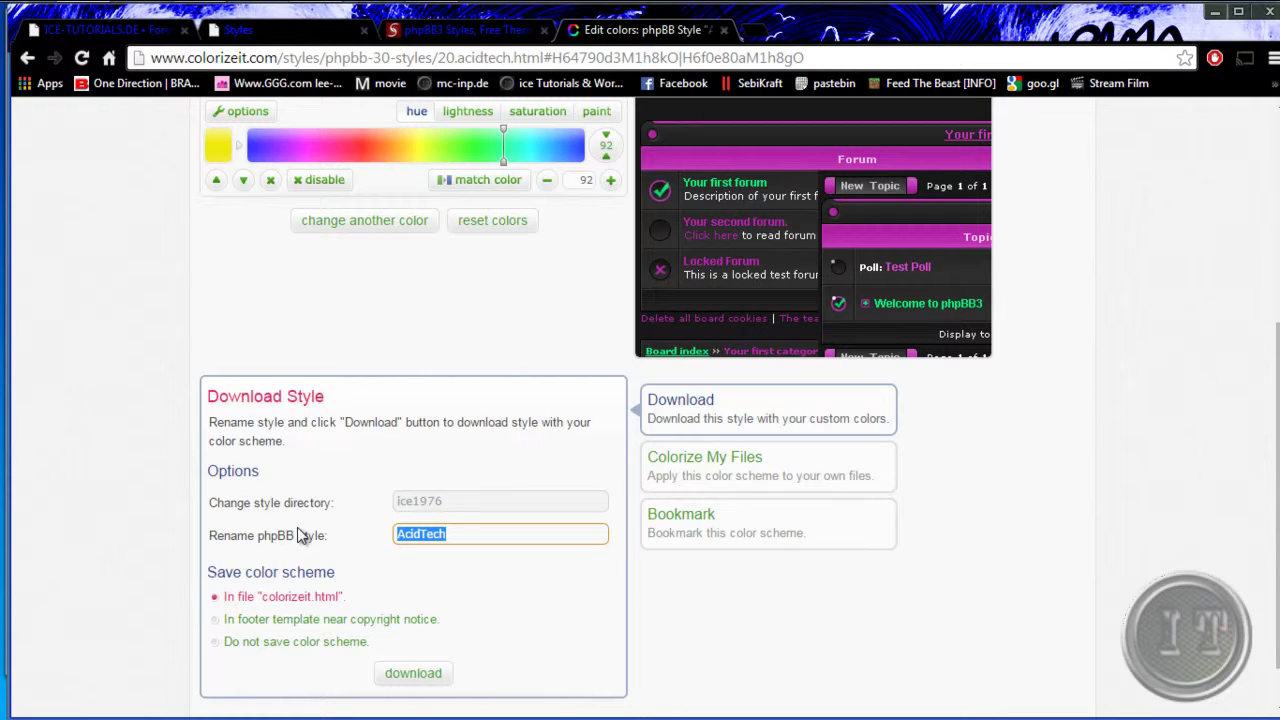
pyautogui.write('ice-tutorials')
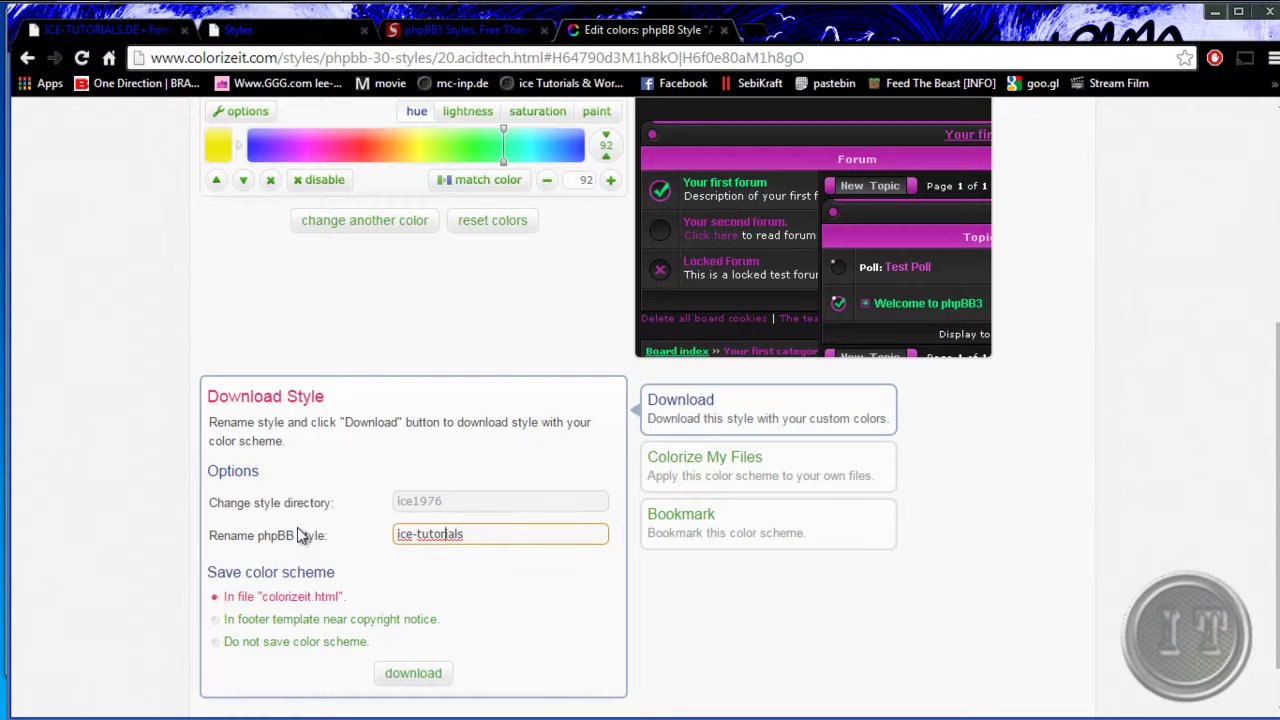
# - Add 'styles' to the style name, attempt the download, and dismiss the invalid-name error
pyautogui.press('Left')
pyautogui.press('Left')
pyautogui.press('Left')
pyautogui.press('Left')
pyautogui.press('Left')
pyautogui.press('Left')
pyautogui.press('Left')
pyautogui.press('Left')
pyautogui.press('Left')
pyautogui.press('BackSpace')
pyautogui.press('Right')
pyautogui.press('Right')
pyautogui.press('Right')
pyautogui.press('Right')
pyautogui.press('Right')
pyautogui.press('Right')
pyautogui.write('styles')
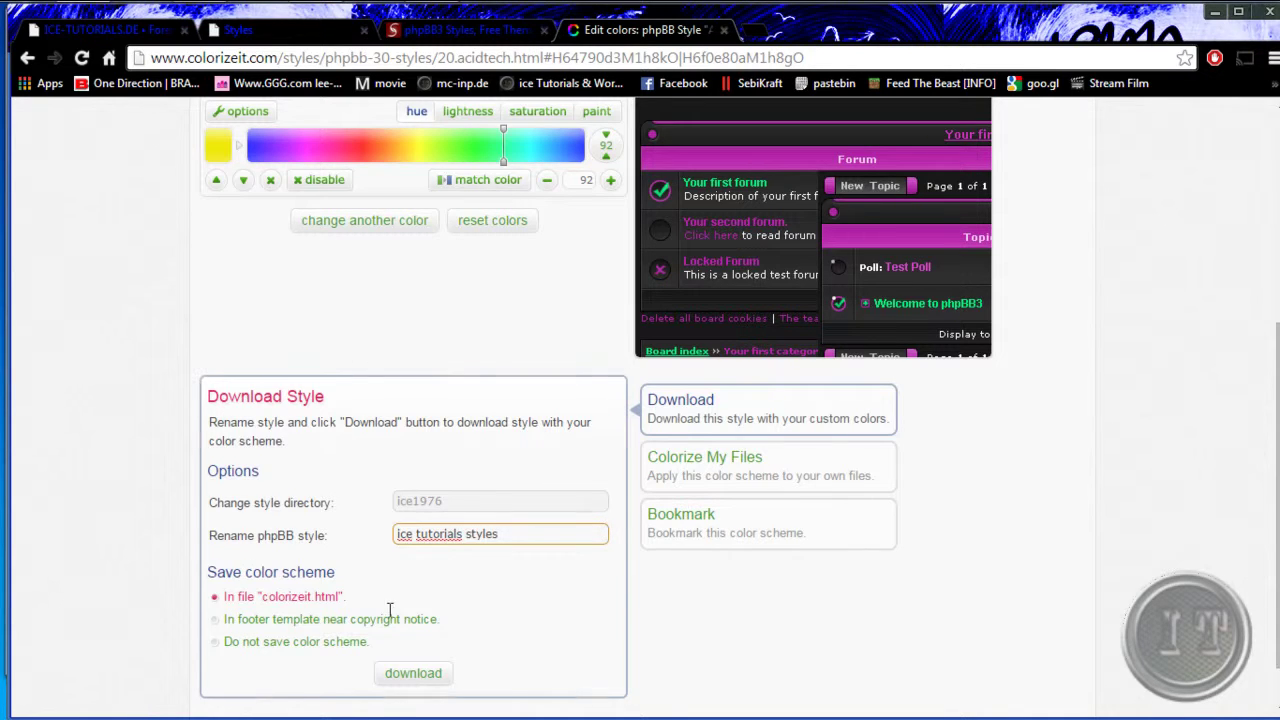
pyautogui.click(414, 674)
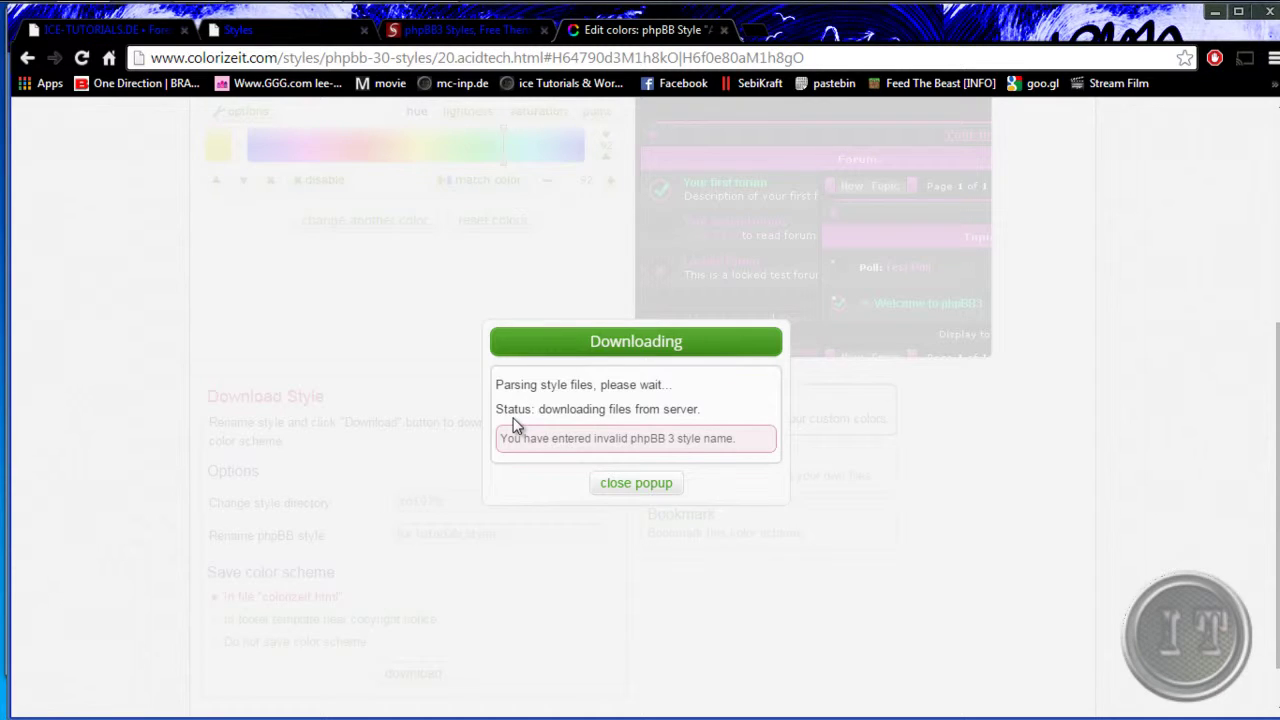
pyautogui.click(634, 484)
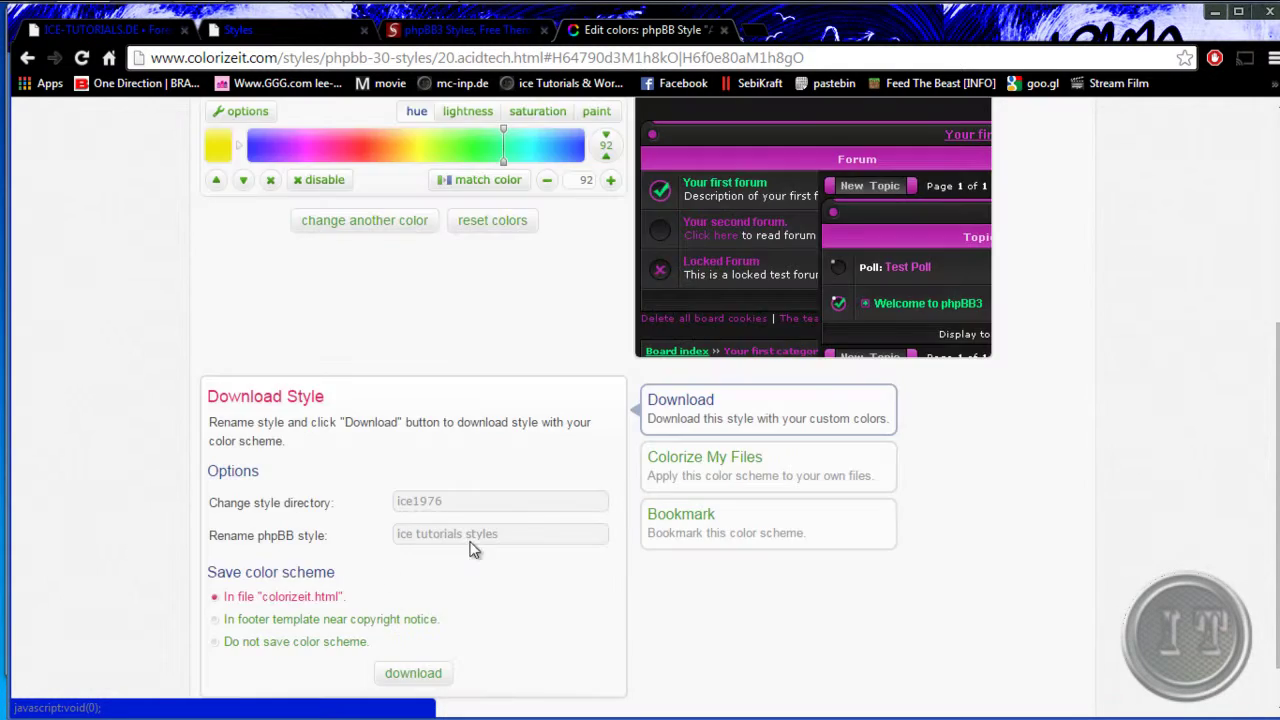
# - Hyphenate the name to ice-tutorials-styles, retry the download, and close the rejection message
pyautogui.click(419, 533)
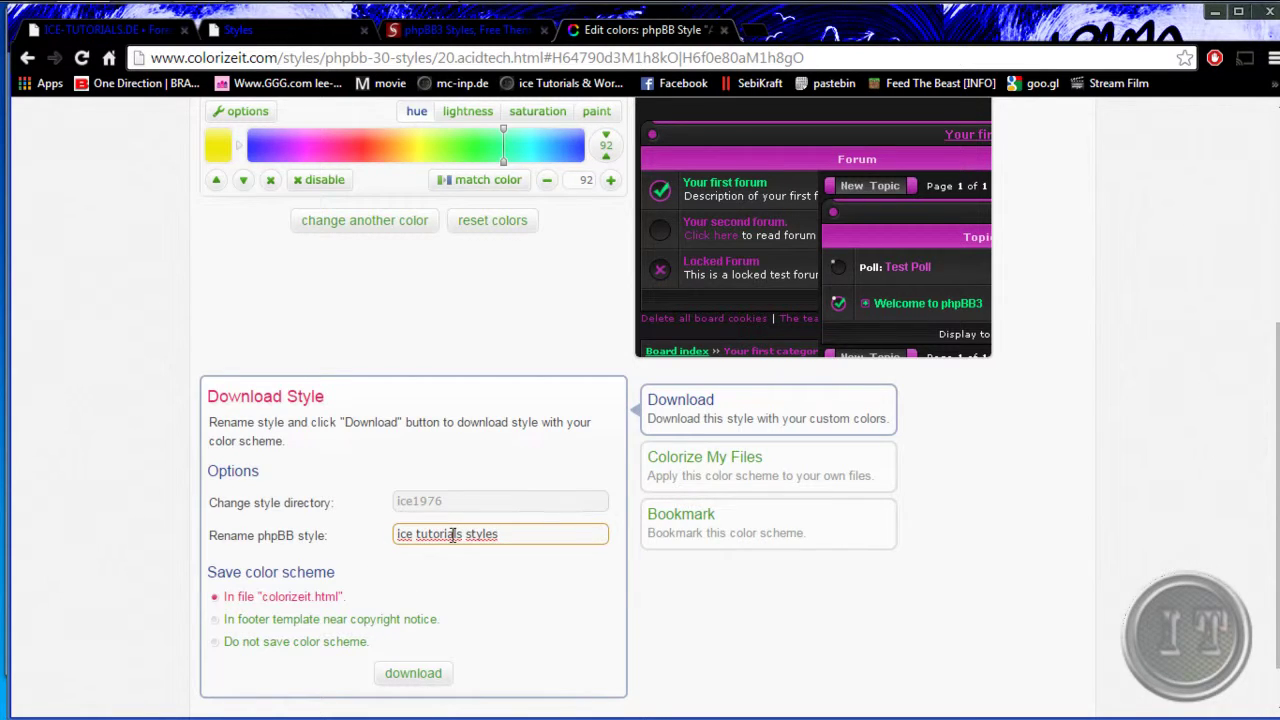
pyautogui.press('BackSpace')
pyautogui.write('-')
pyautogui.press('Right')
pyautogui.press('Right')
pyautogui.press('Right')
pyautogui.press('BackSpace')
pyautogui.write('-')
pyautogui.click(418, 673)
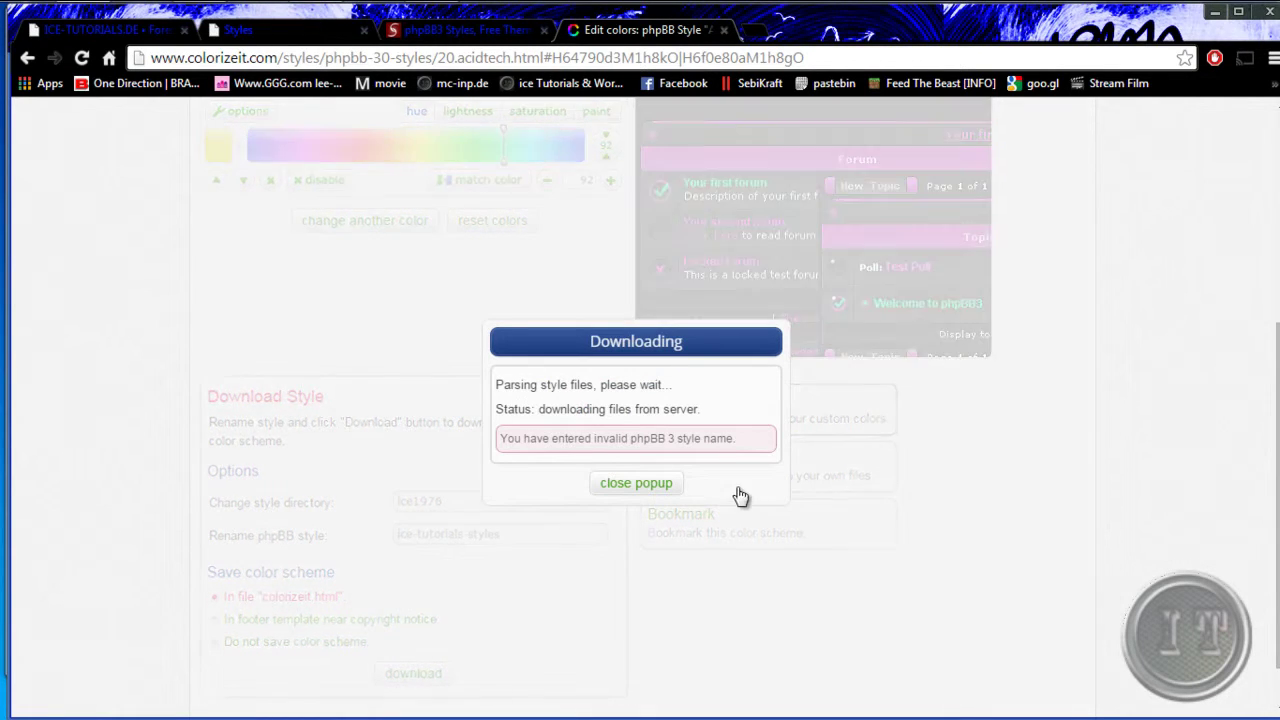
pyautogui.click(648, 486)
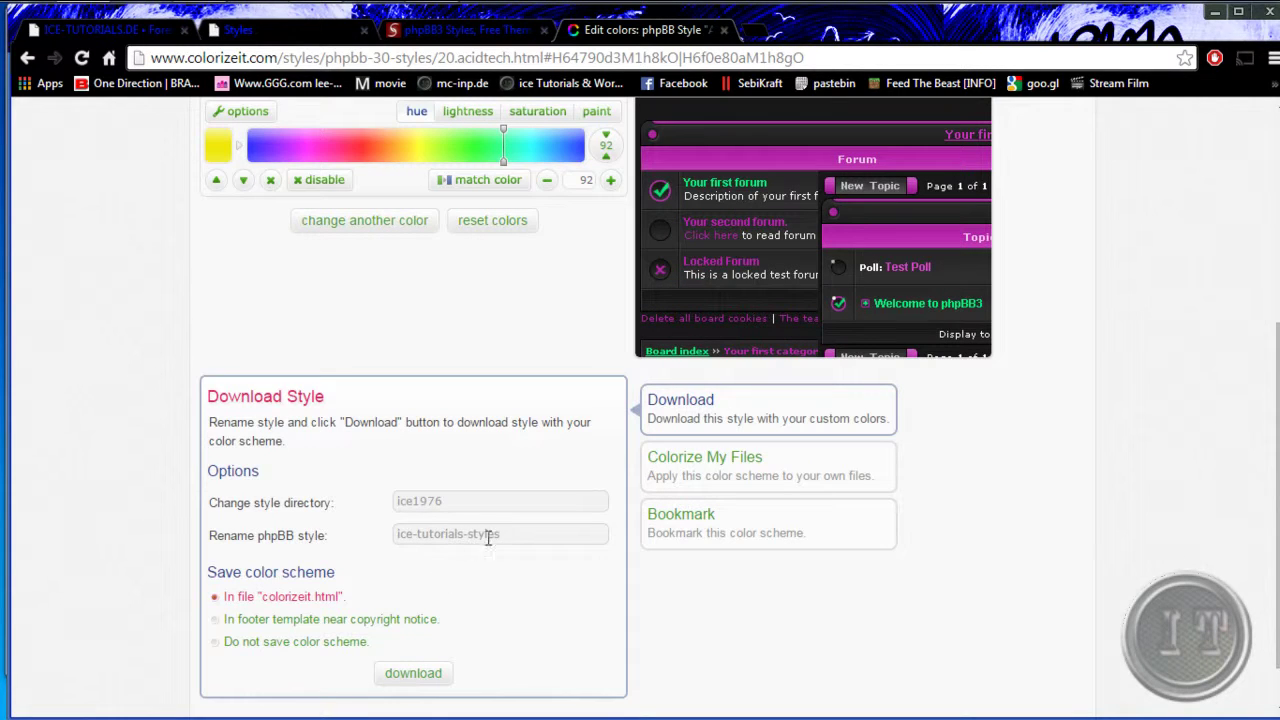
# - Trim the name back to ice-tutorials, retry the download, and close the invalid-name warning
pyautogui.moveTo(505, 536); pyautogui.dragTo(465, 530)
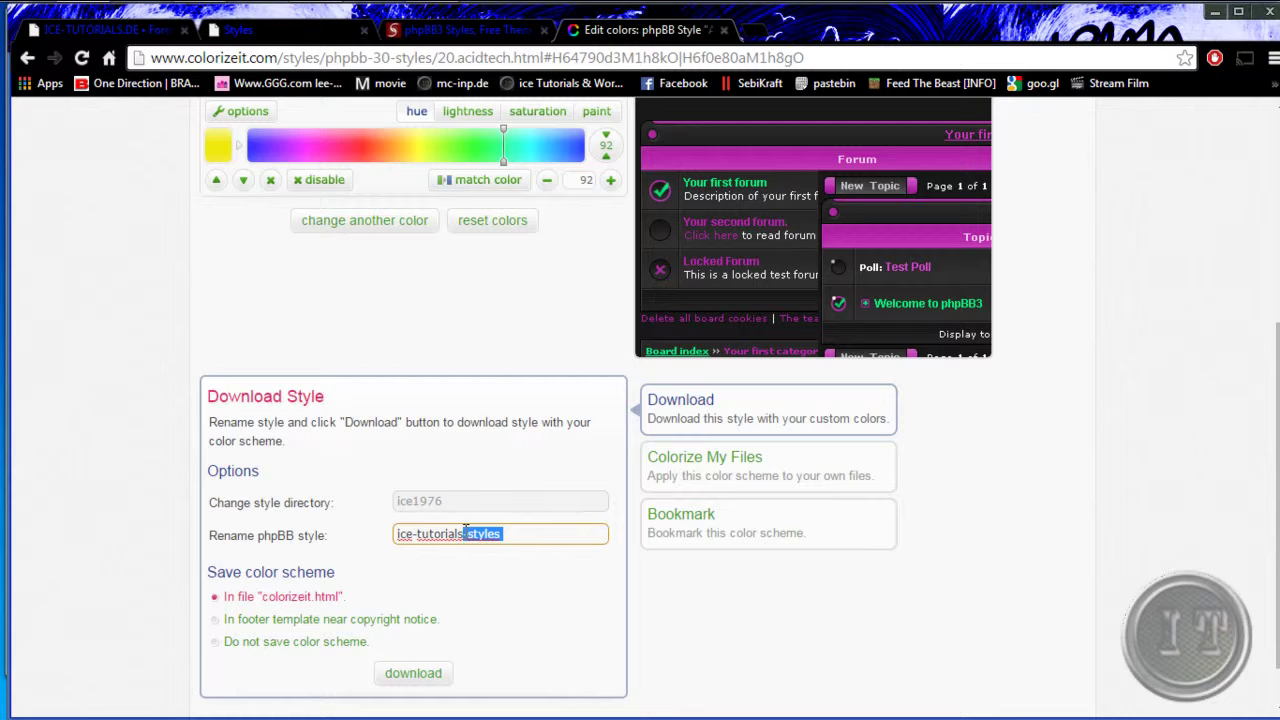
pyautogui.press('BackSpace')
pyautogui.scroll(1, 462, 535)
pyautogui.scroll(-2, 376, 612)
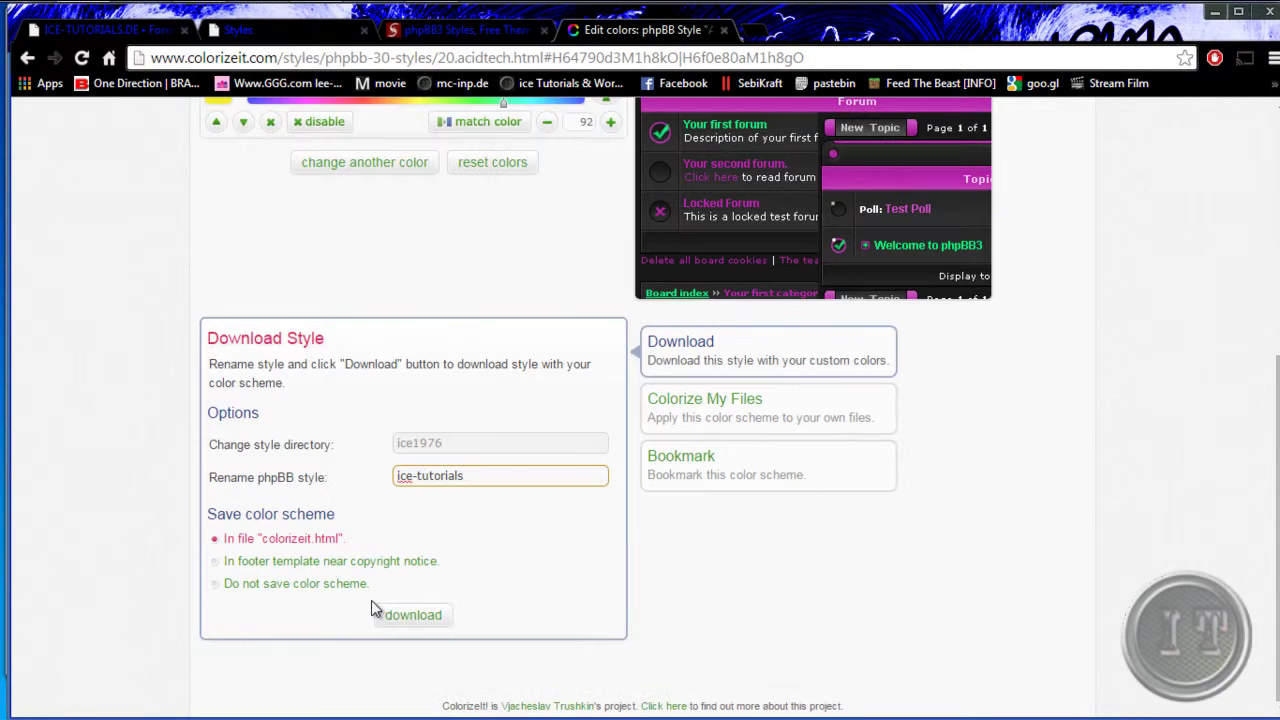
pyautogui.click(392, 614)
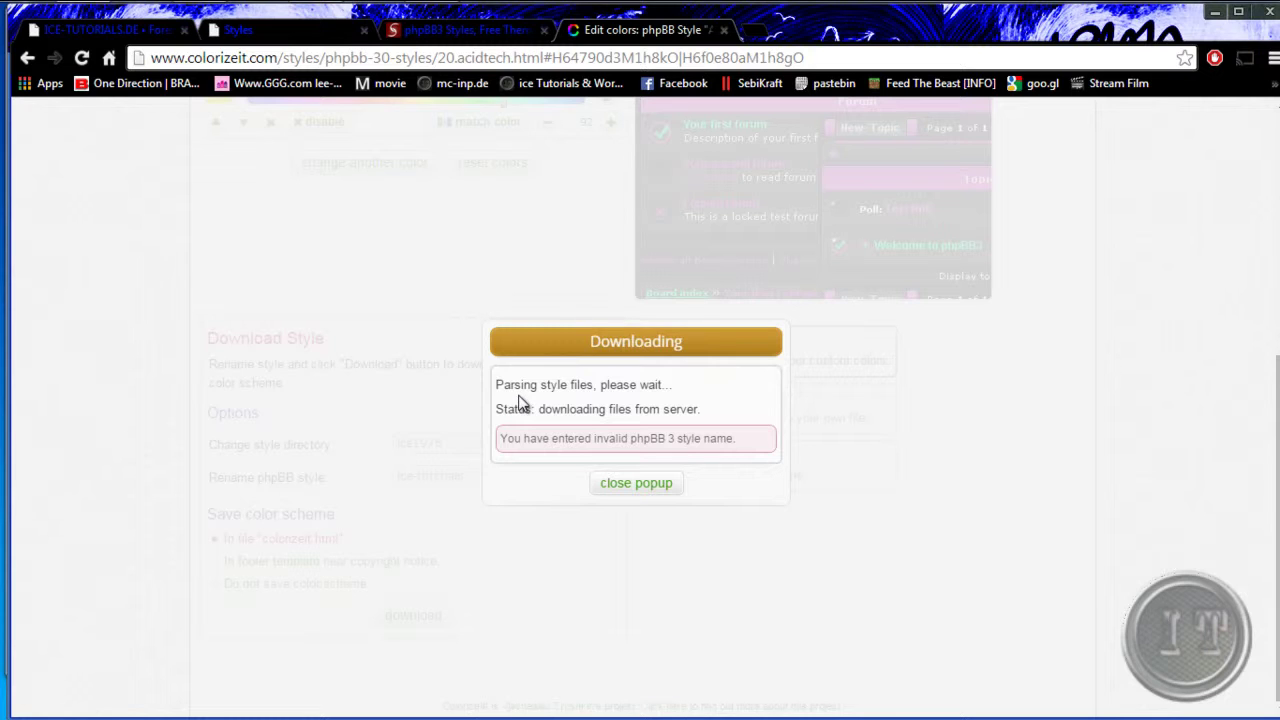
pyautogui.click(657, 492)
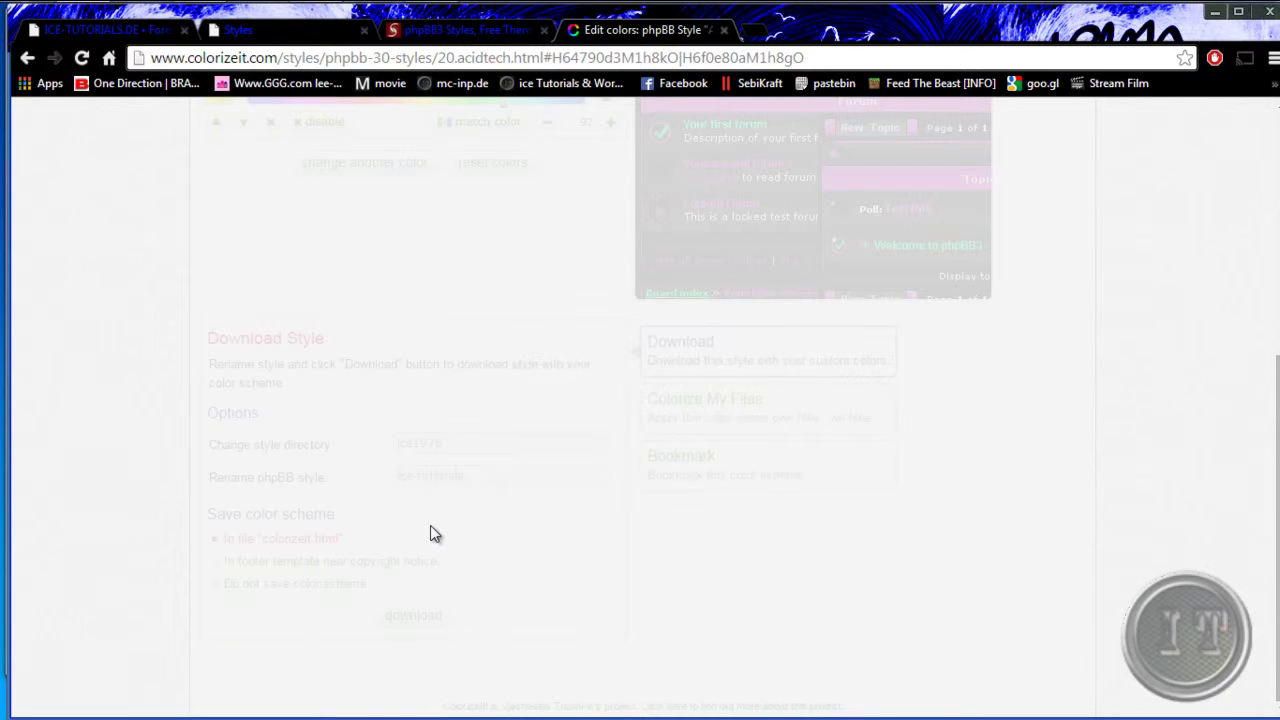
pyautogui.moveTo(466, 476); pyautogui.dragTo(365, 484)
# - Enter ice1976 as the style name, download, and save the prepared ice1976.zip
pyautogui.write('ic')
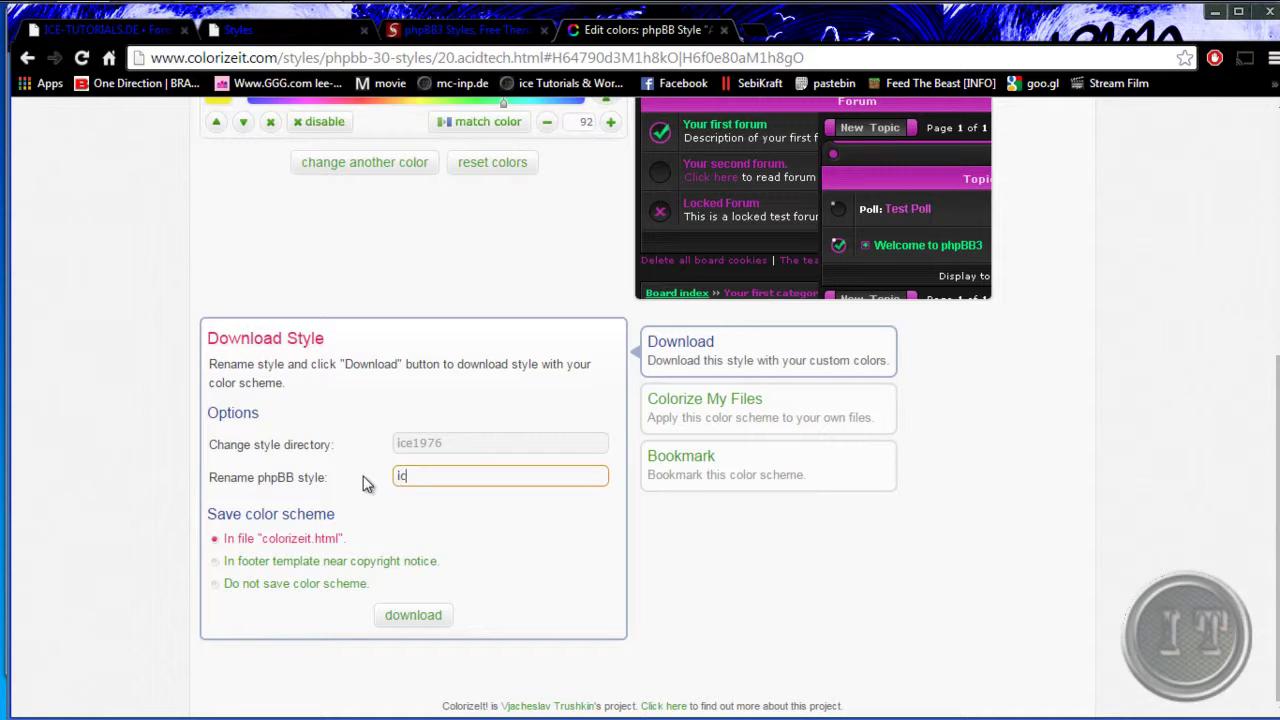
pyautogui.write('e1976')
pyautogui.click(415, 615)
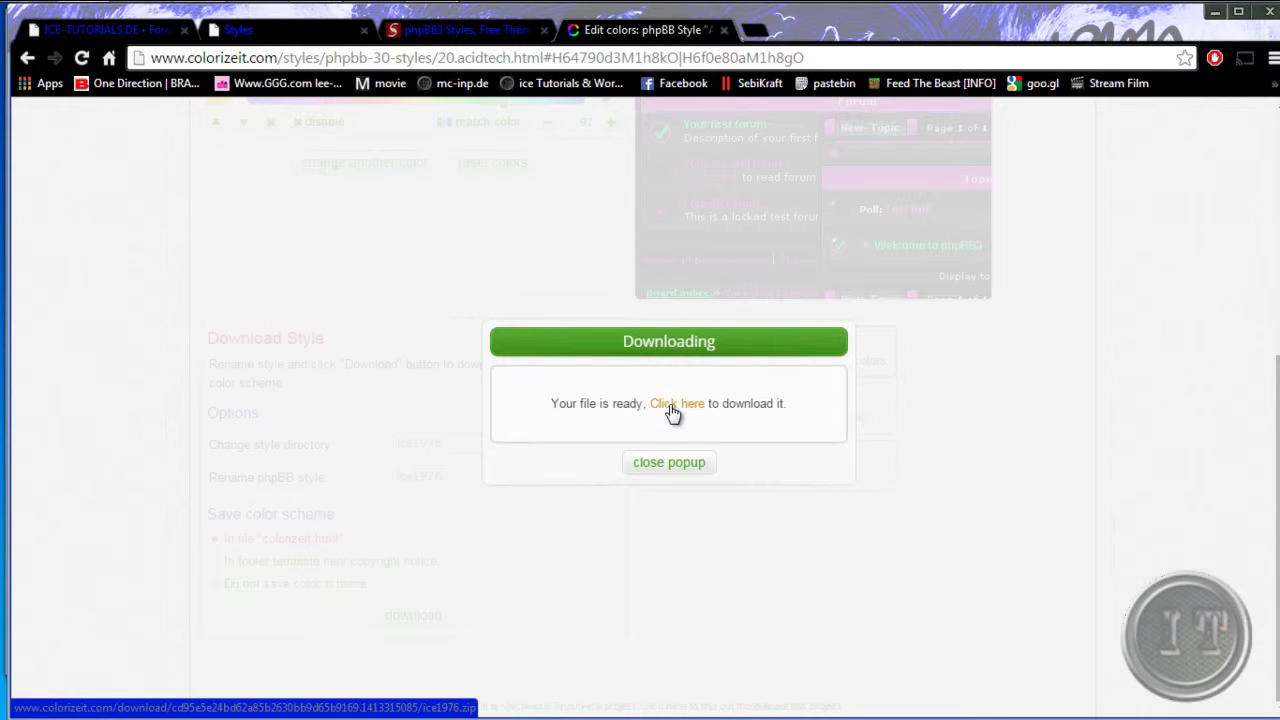
pyautogui.click(670, 405)
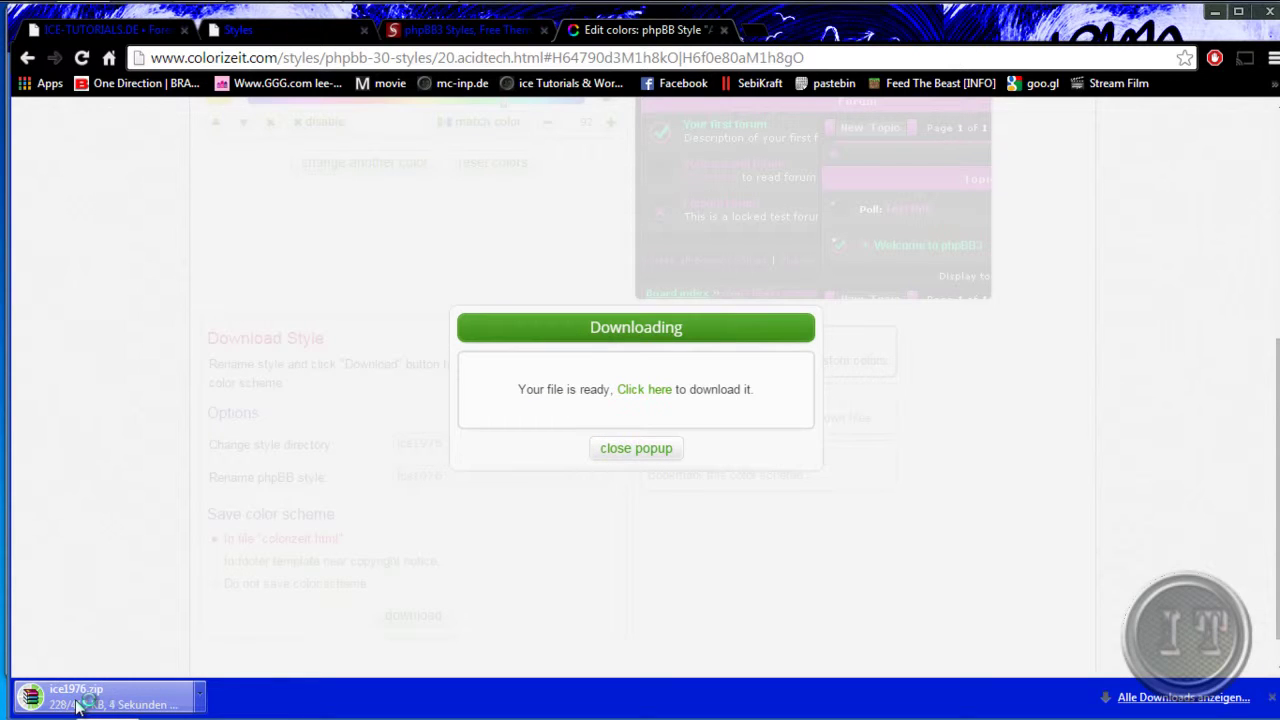
pyautogui.click(640, 450)
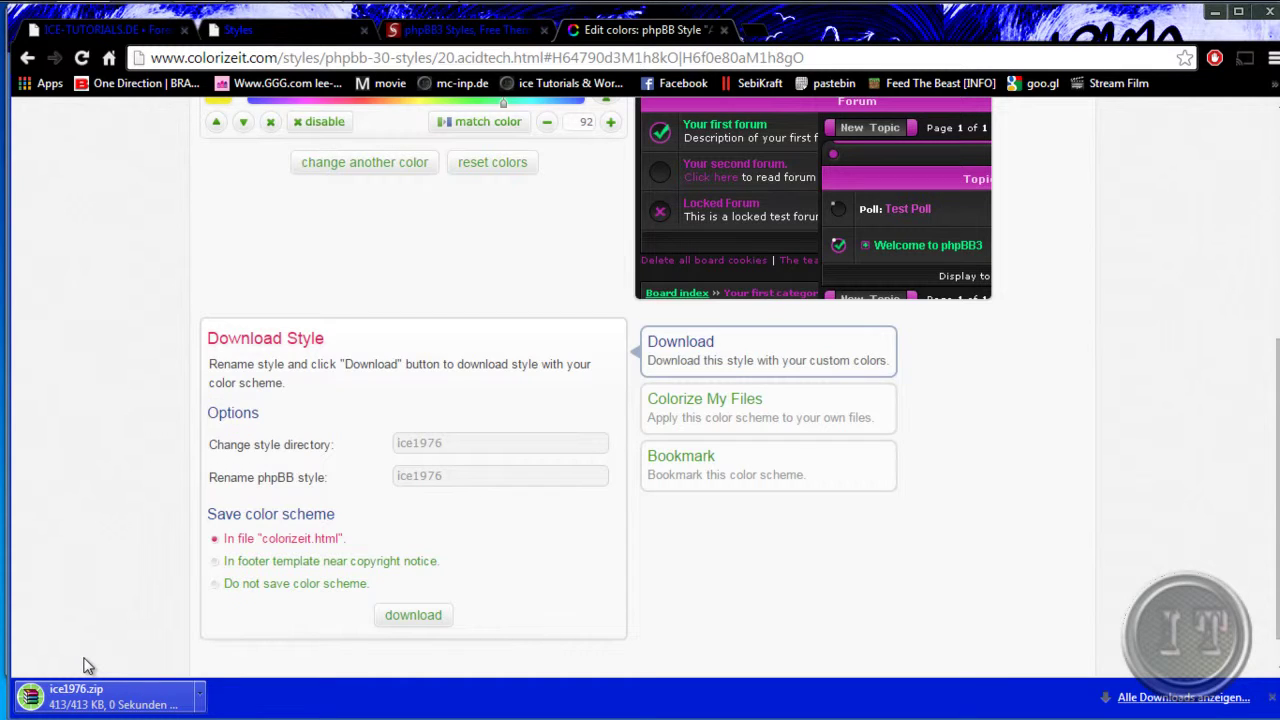
# - Move ice1976.zip into the Webseiten folder and extract it into an ice1976 folder
pyautogui.moveTo(490, 12)
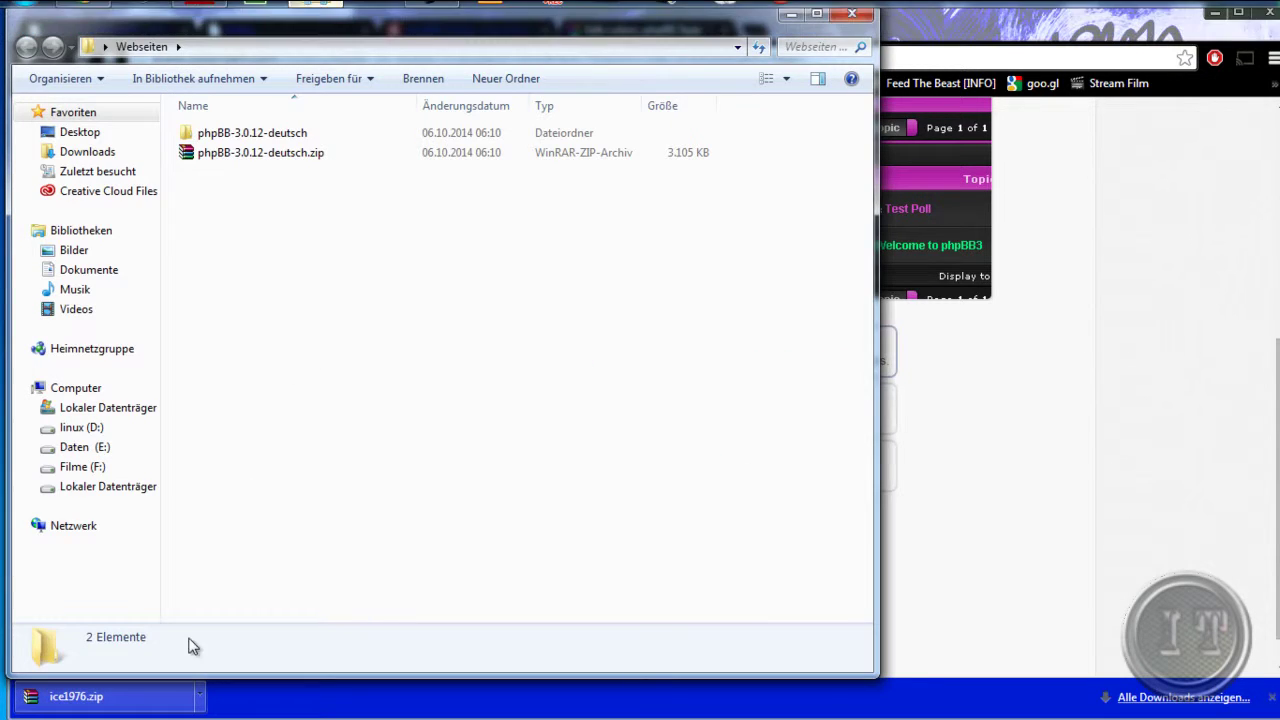
pyautogui.moveTo(137, 697); pyautogui.dragTo(323, 271)
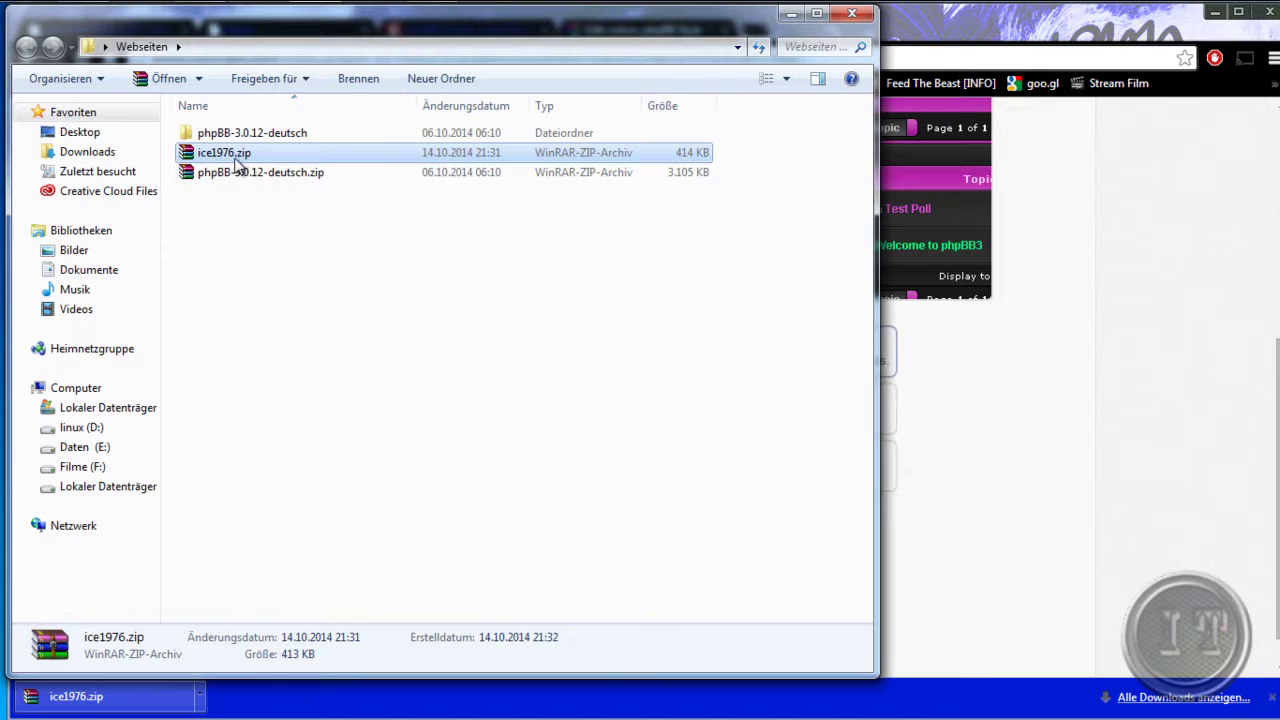
pyautogui.rightClick(234, 158)
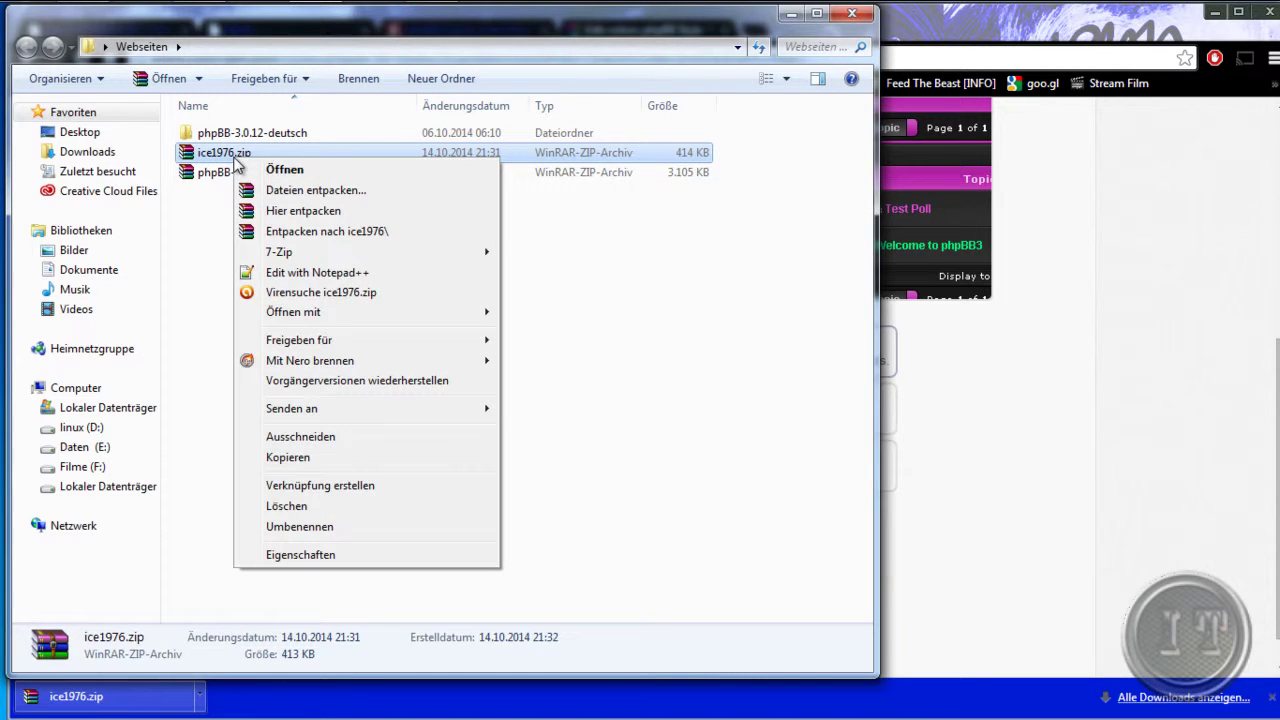
pyautogui.click(312, 233)
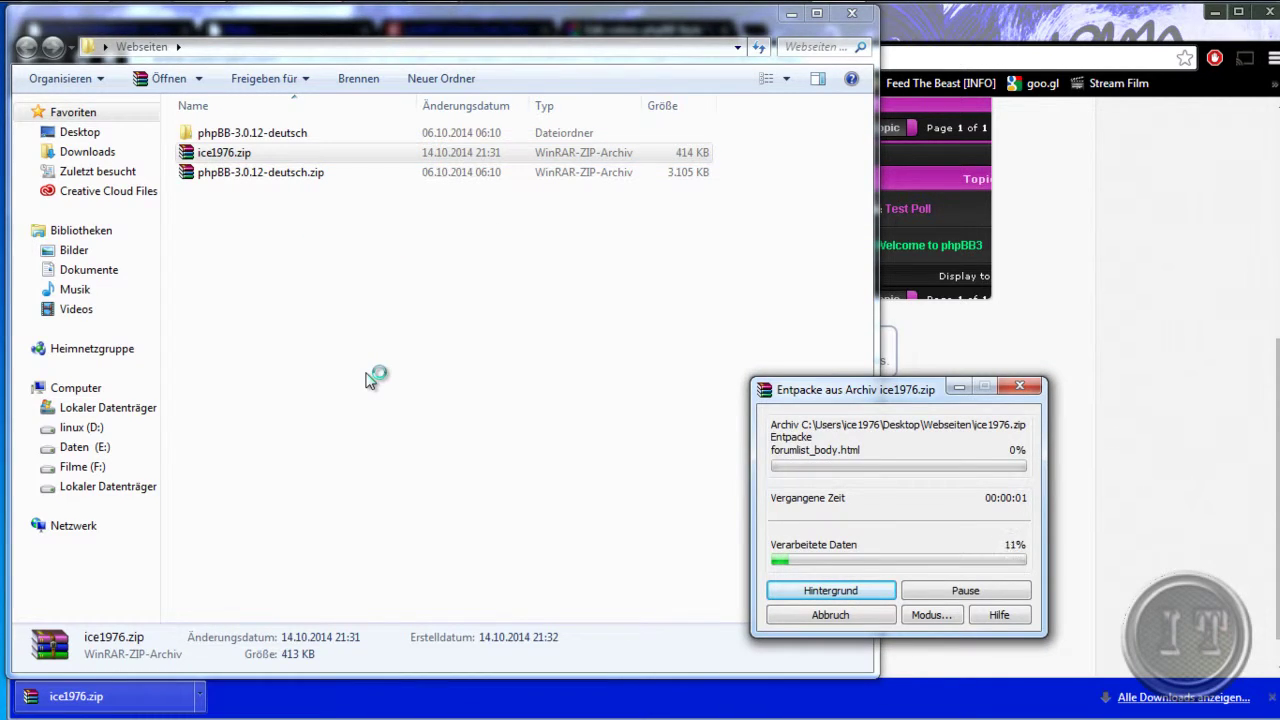
pyautogui.moveTo(313, 22)
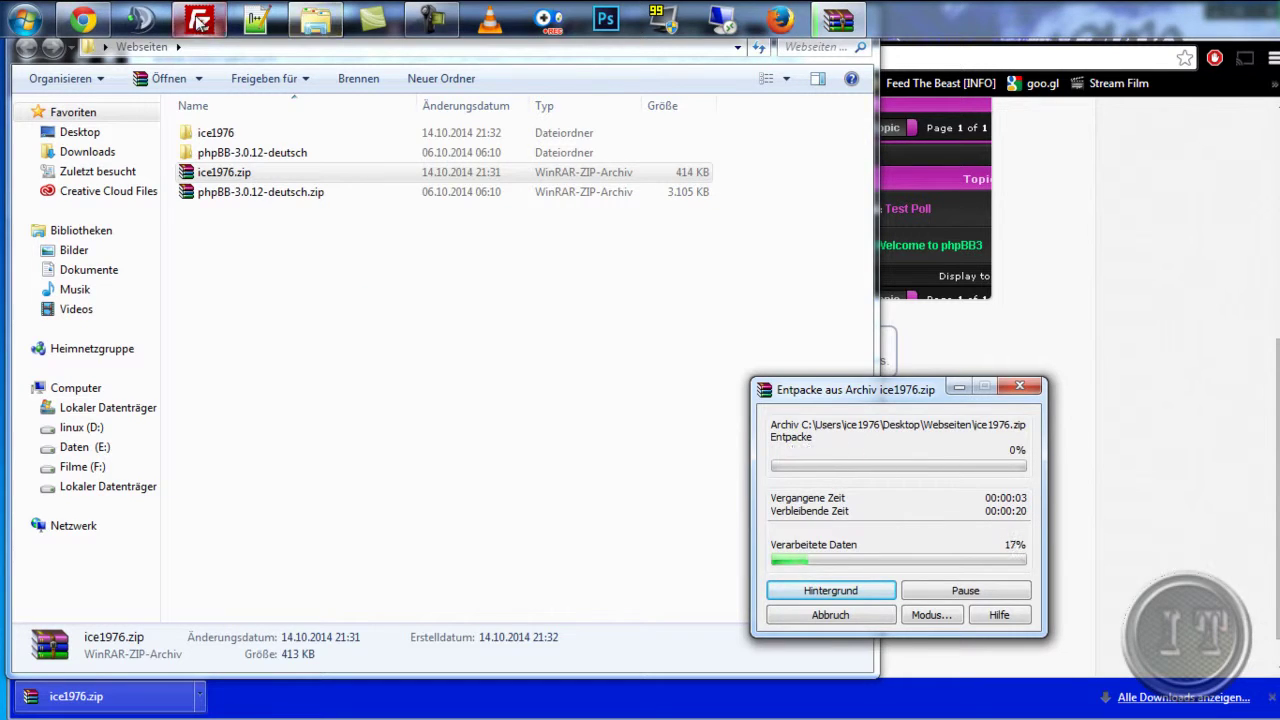
pyautogui.click(199, 20)
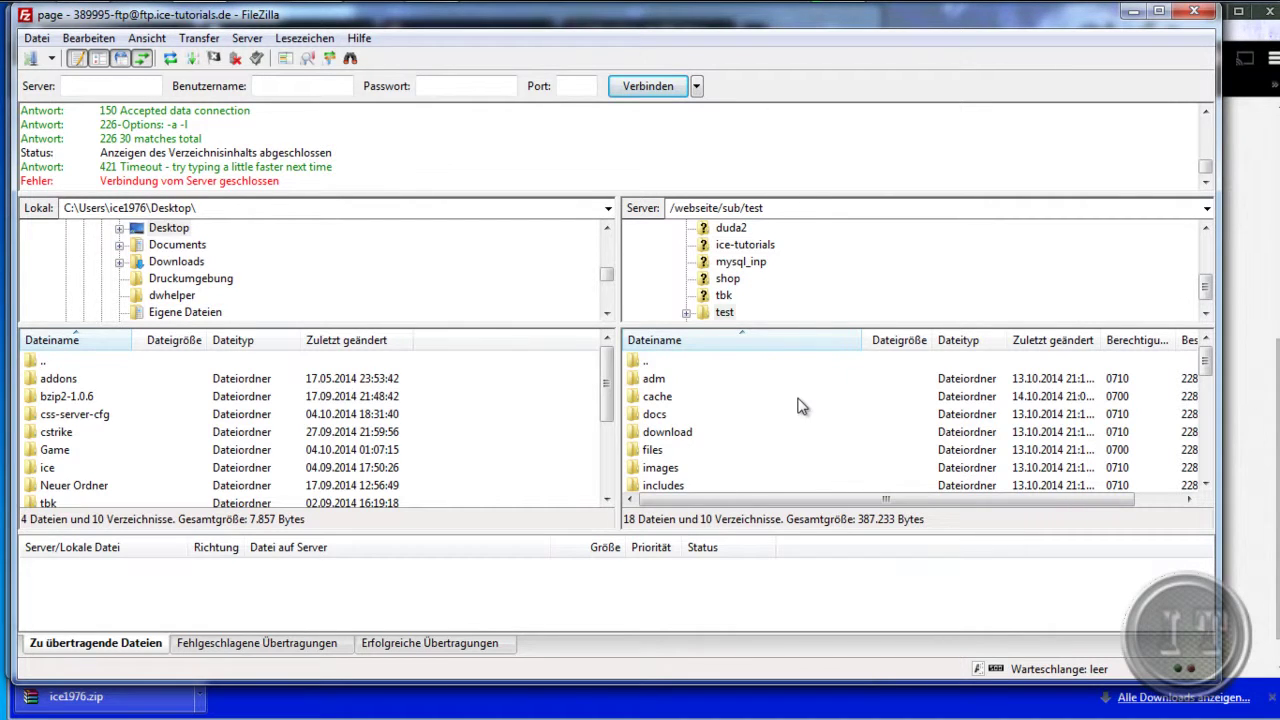
# - Browse the server's /webseite/sub/test folders and open styles, showing prosilver and subsilver2
pyautogui.click(716, 397)
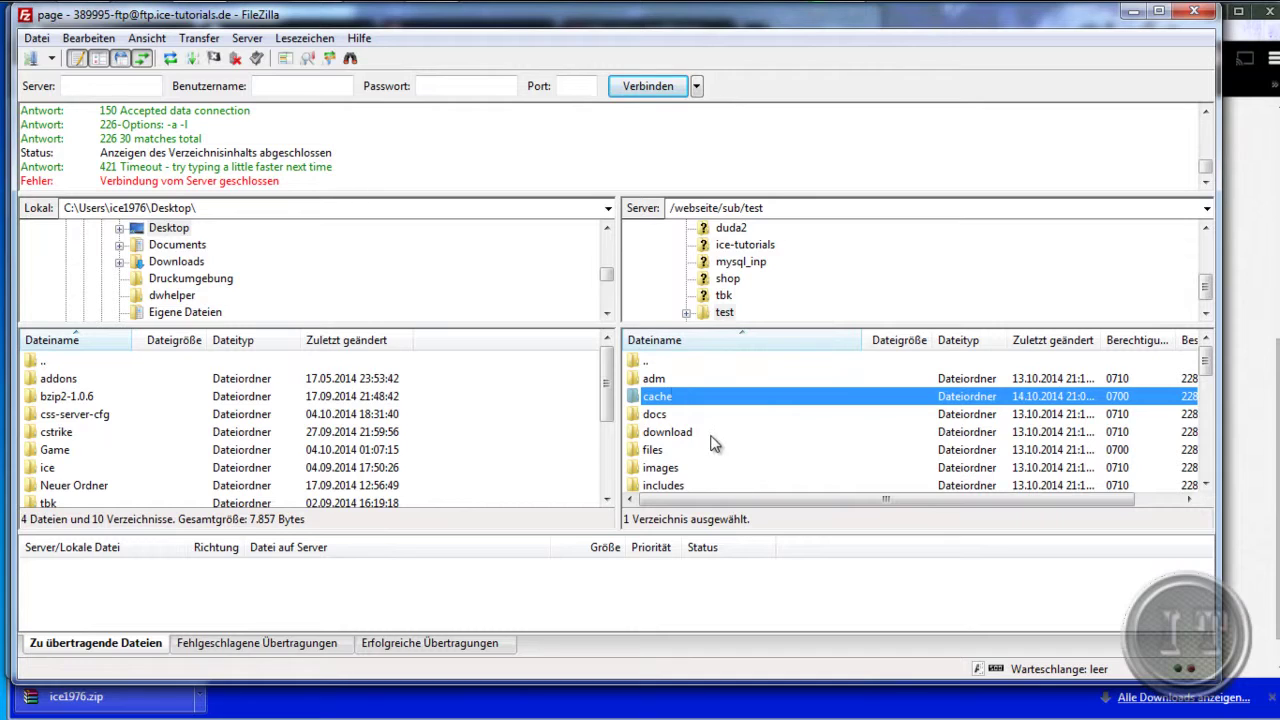
pyautogui.click(716, 434)
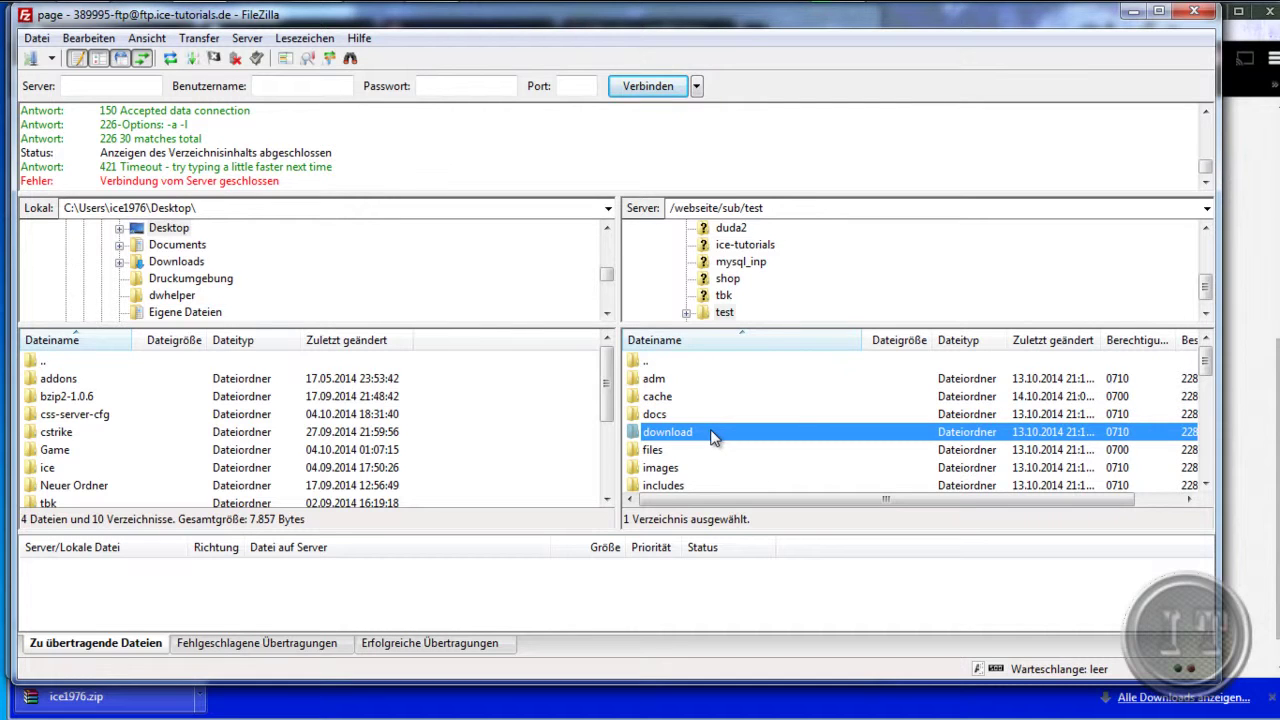
pyautogui.scroll(-1, 712, 436)
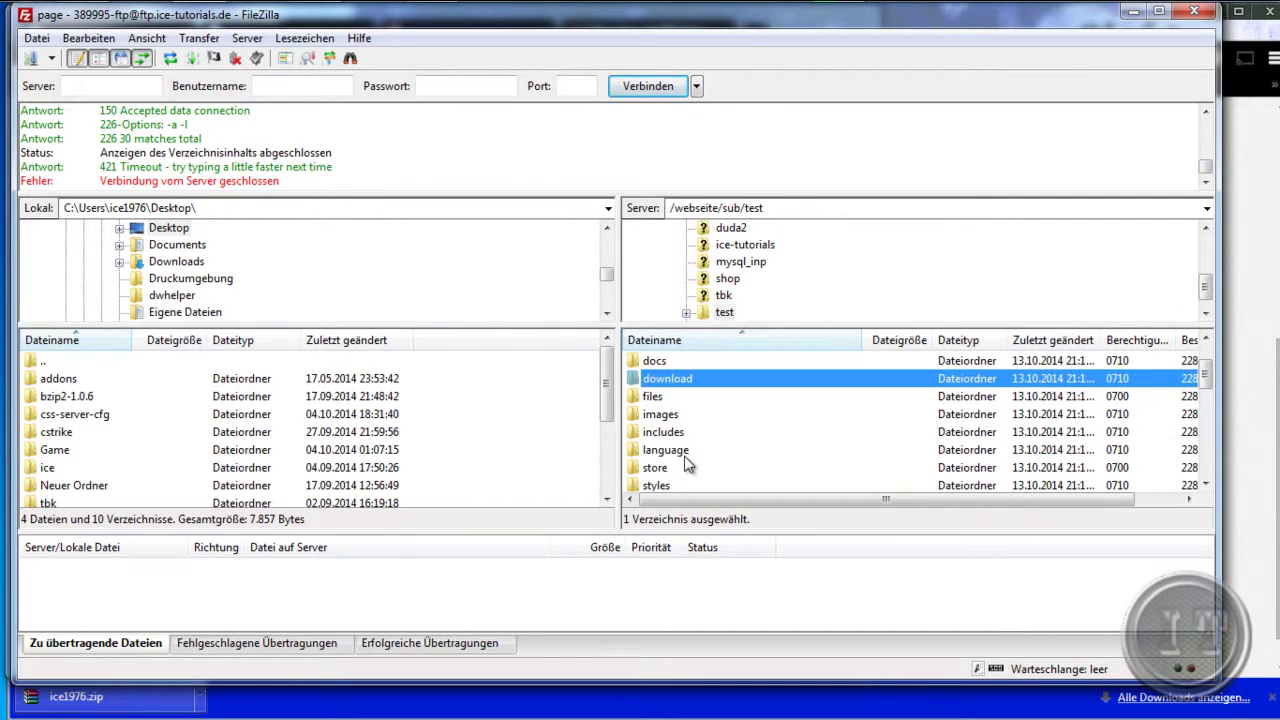
pyautogui.click(699, 451)
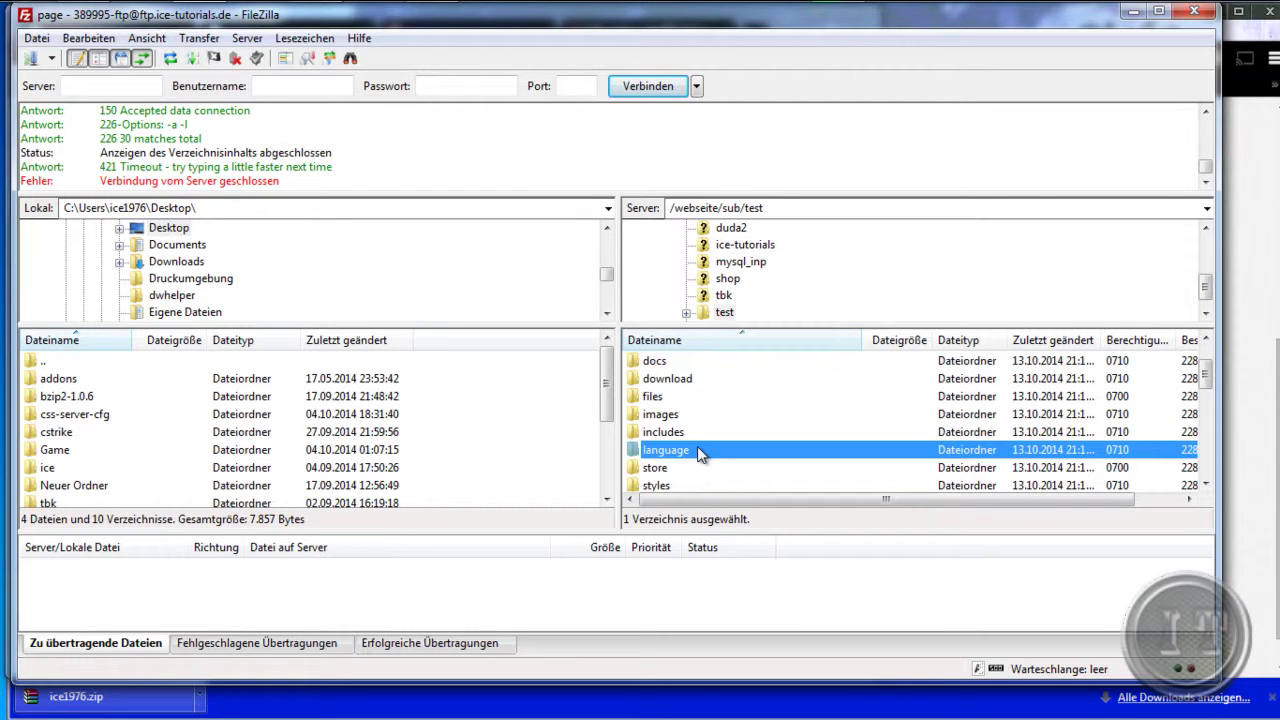
pyautogui.doubleClick(670, 485)
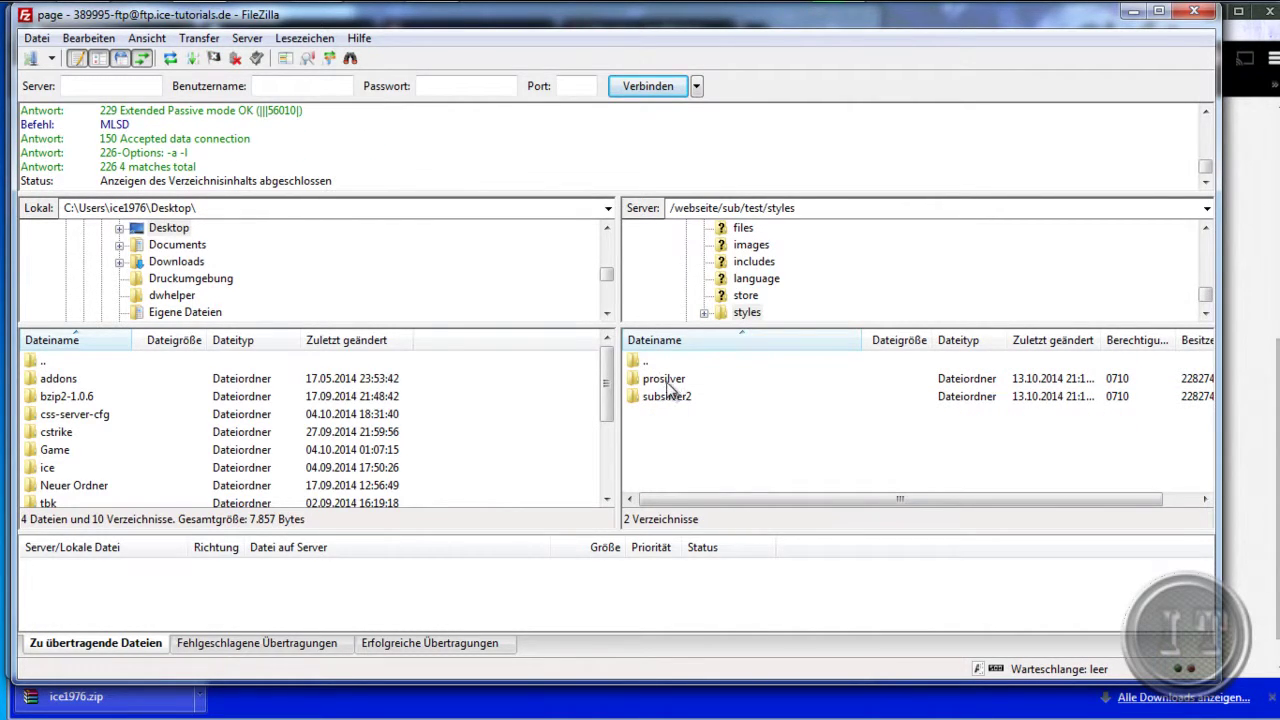
pyautogui.click(657, 383)
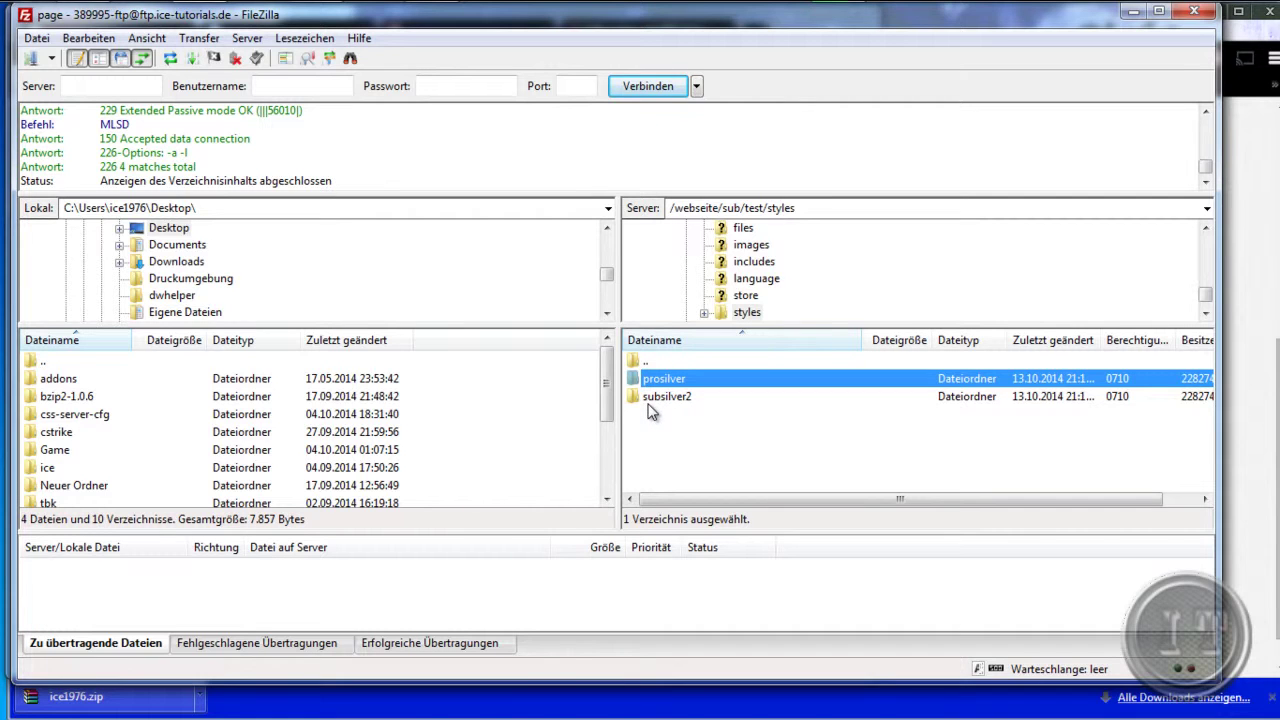
pyautogui.click(682, 438)
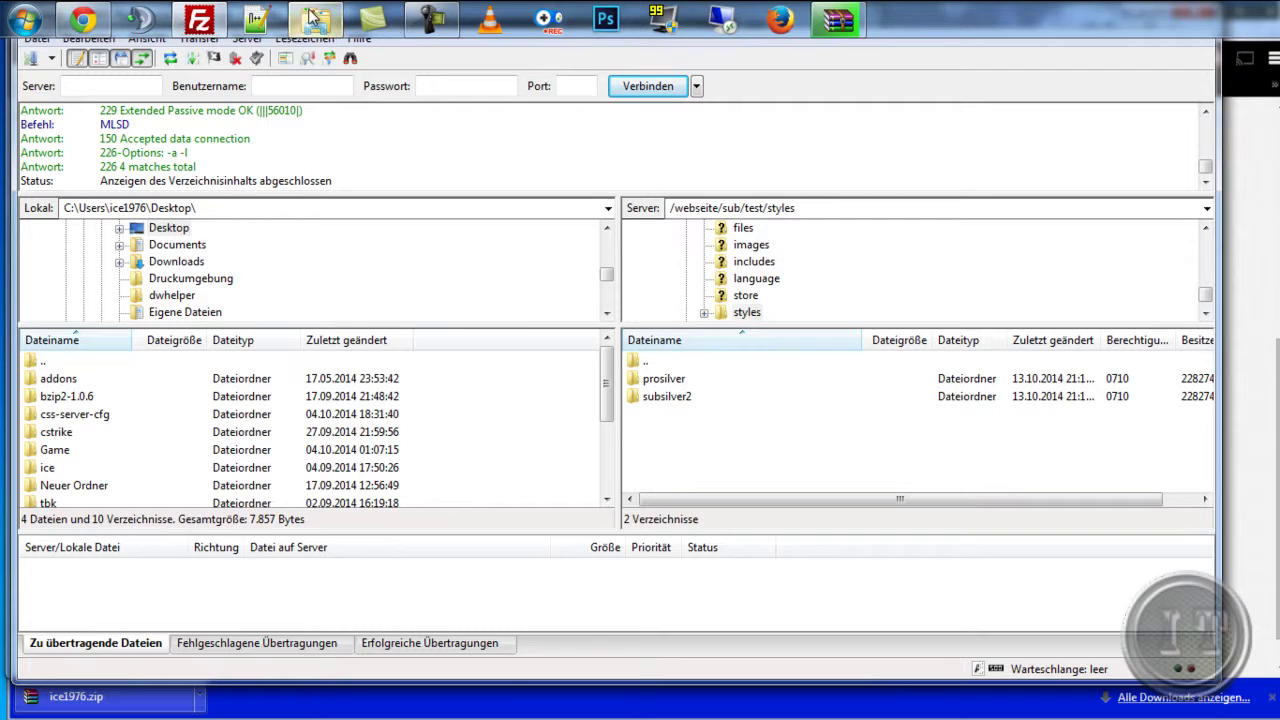
# - Inspect the extracted ice1976 style's imageset, template, theme folders and style.cfg, then step back
pyautogui.click(313, 18)
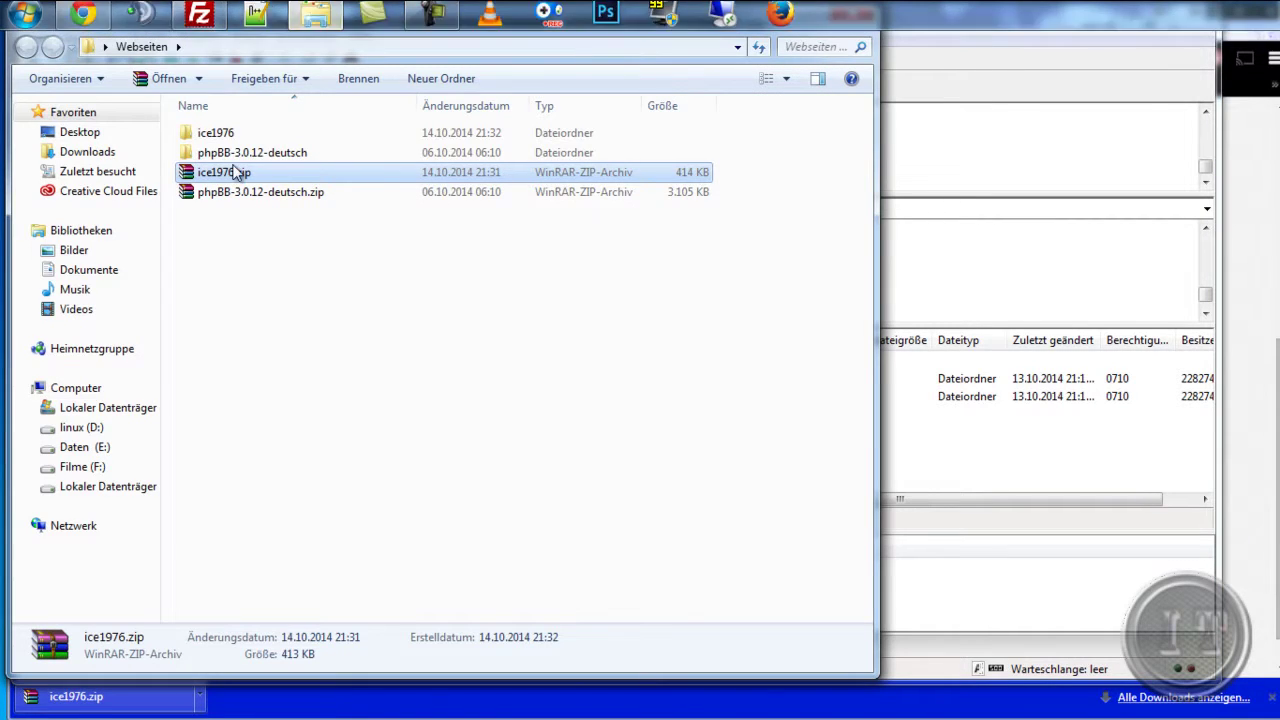
pyautogui.doubleClick(216, 134)
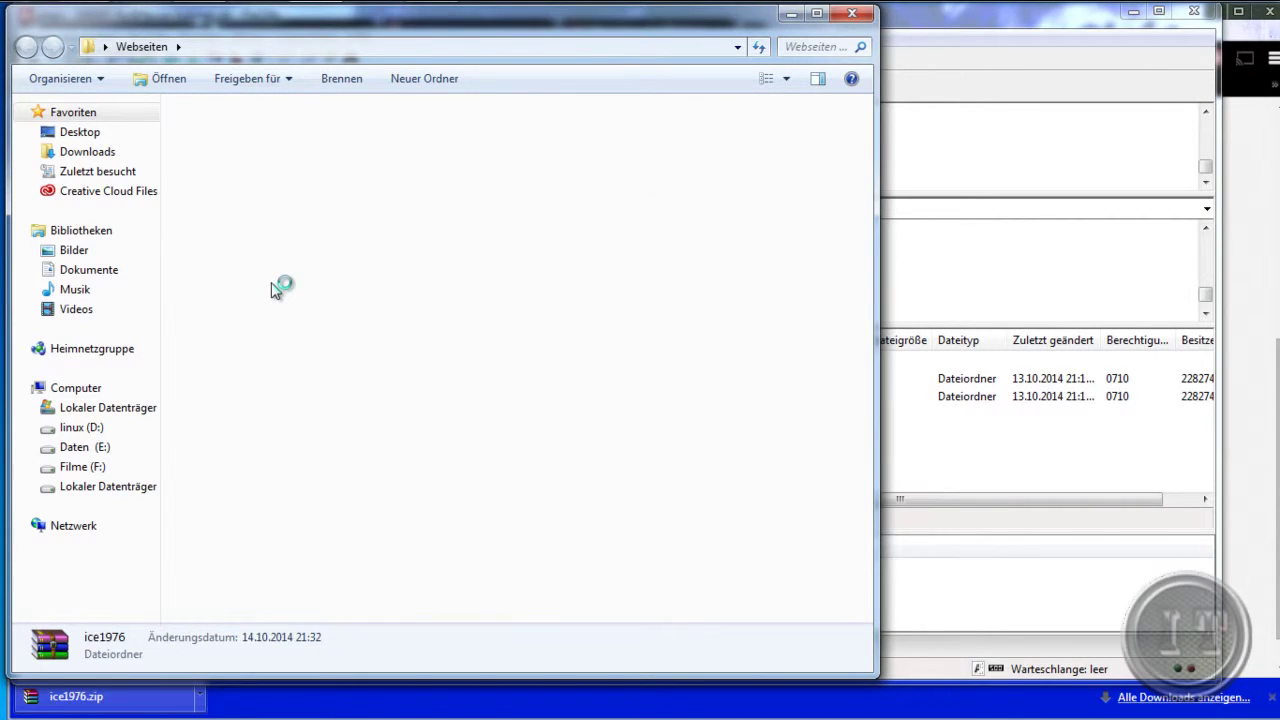
pyautogui.click(223, 134)
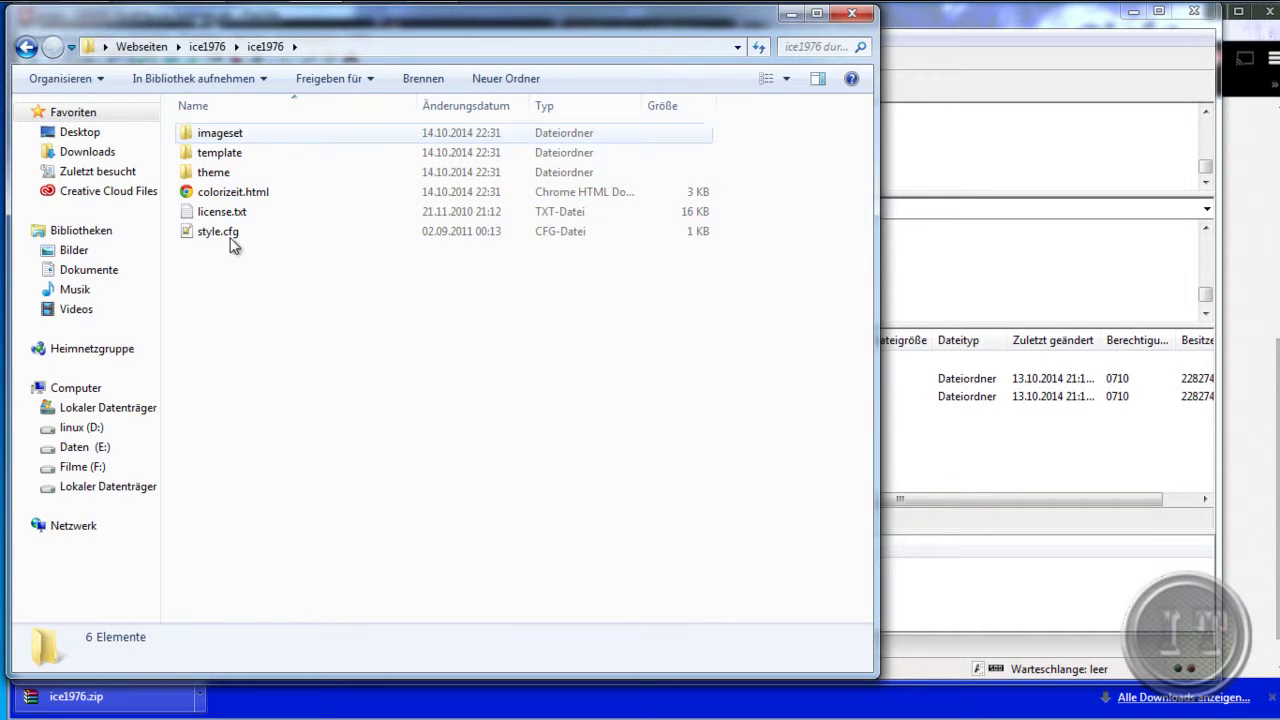
pyautogui.click(26, 48)
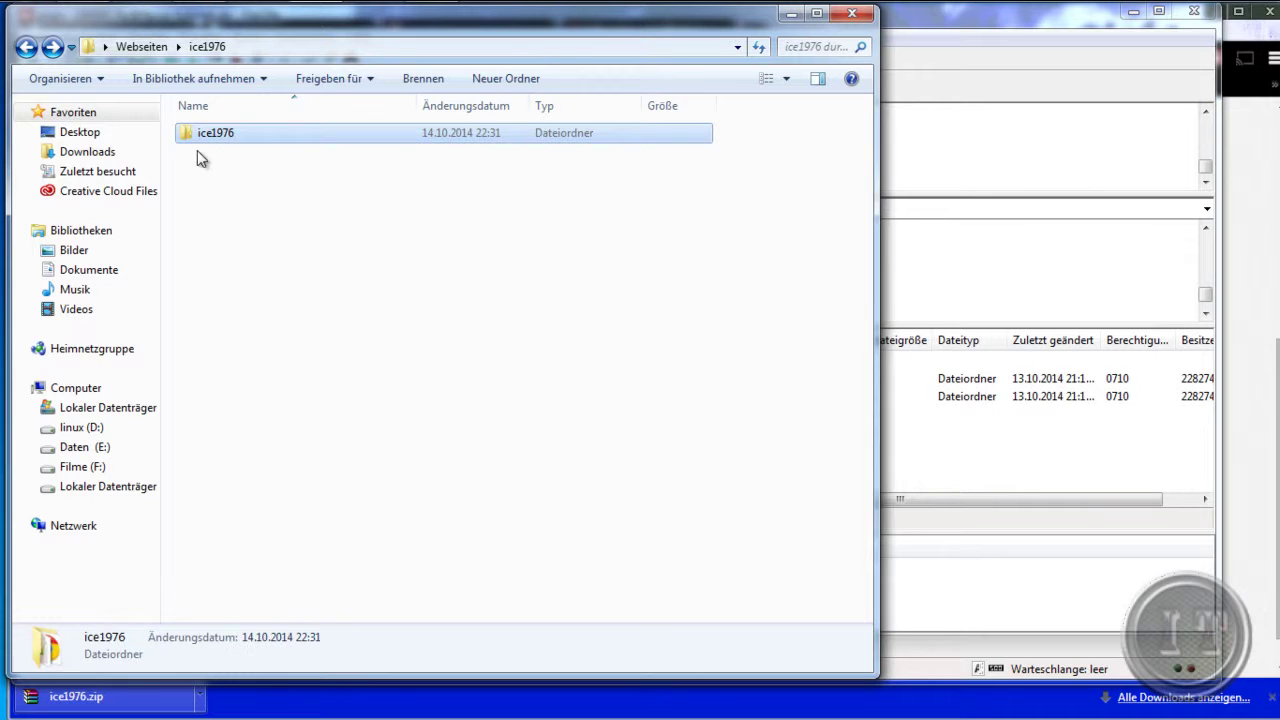
pyautogui.moveTo(272, 8)
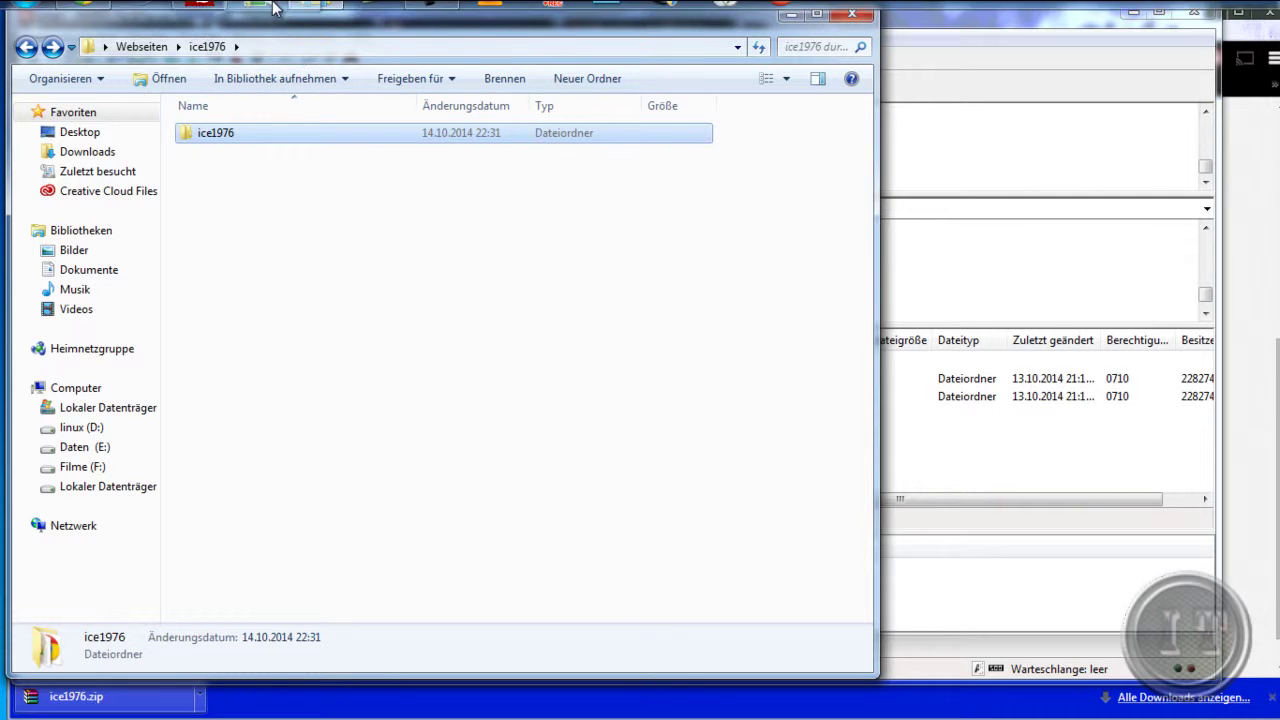
pyautogui.click(200, 12)
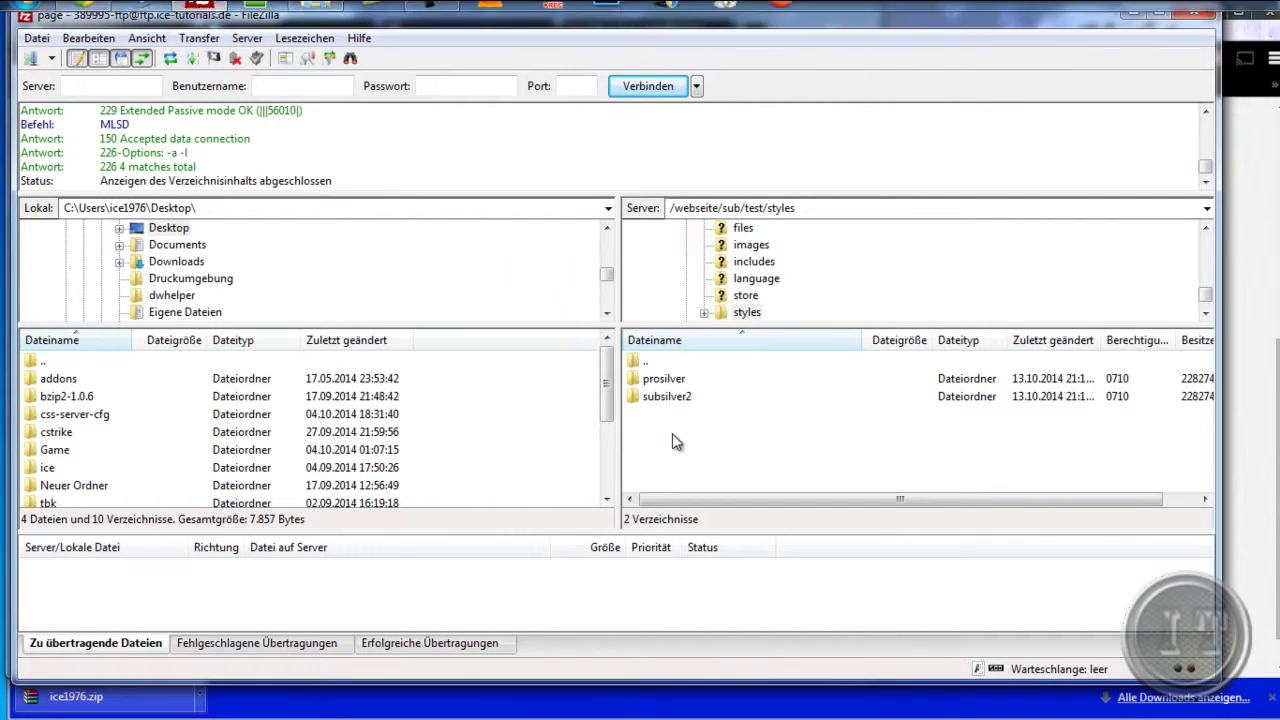
# - Drag the ice1976 folder into the server's styles folder to upload its 460 files
pyautogui.moveTo(673, 442); pyautogui.dragTo(678, 445)
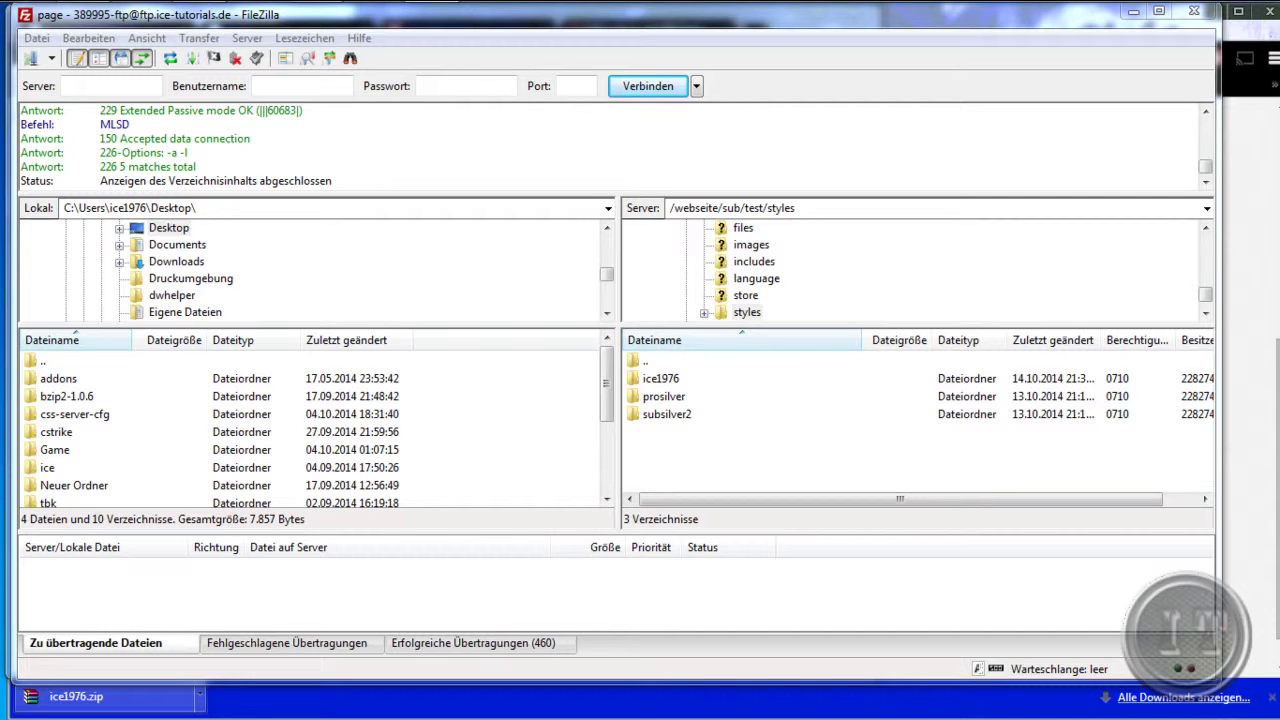
pyautogui.click(422, 712)
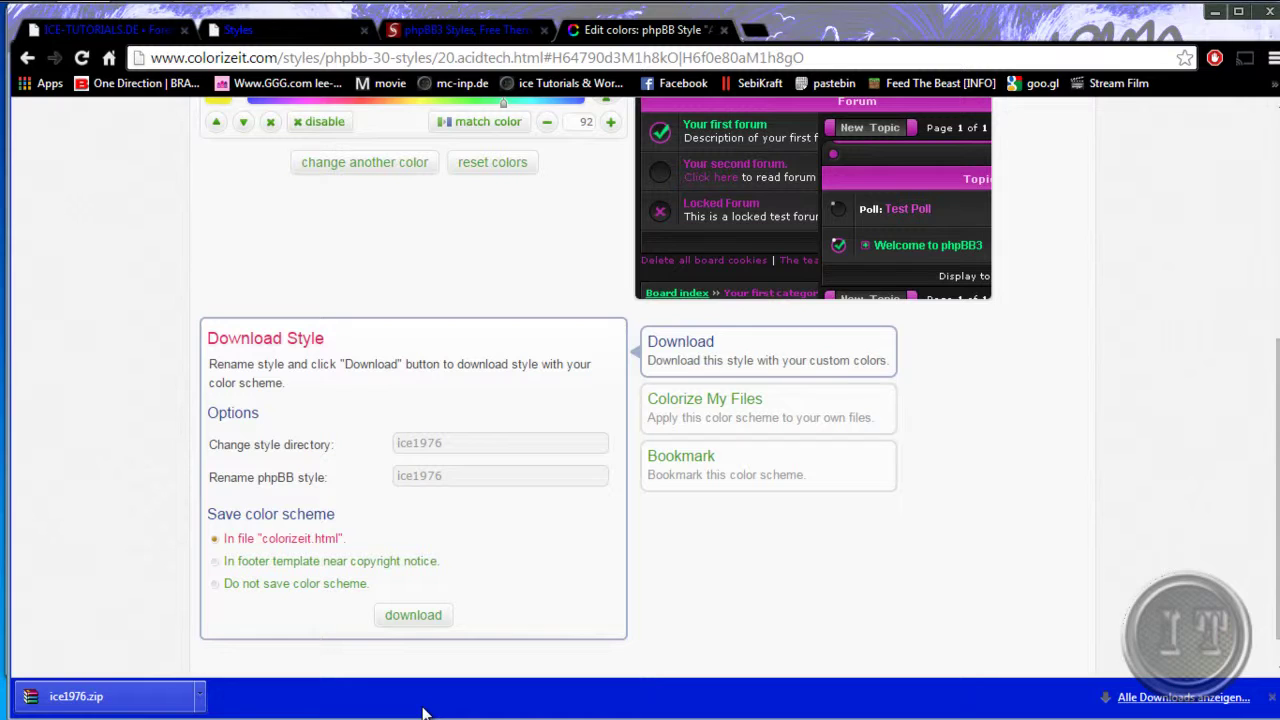
# - Install ice1976 from the ACP Styles page with 'Als Standard-Style festlegen' set to Ja
pyautogui.click(240, 33)
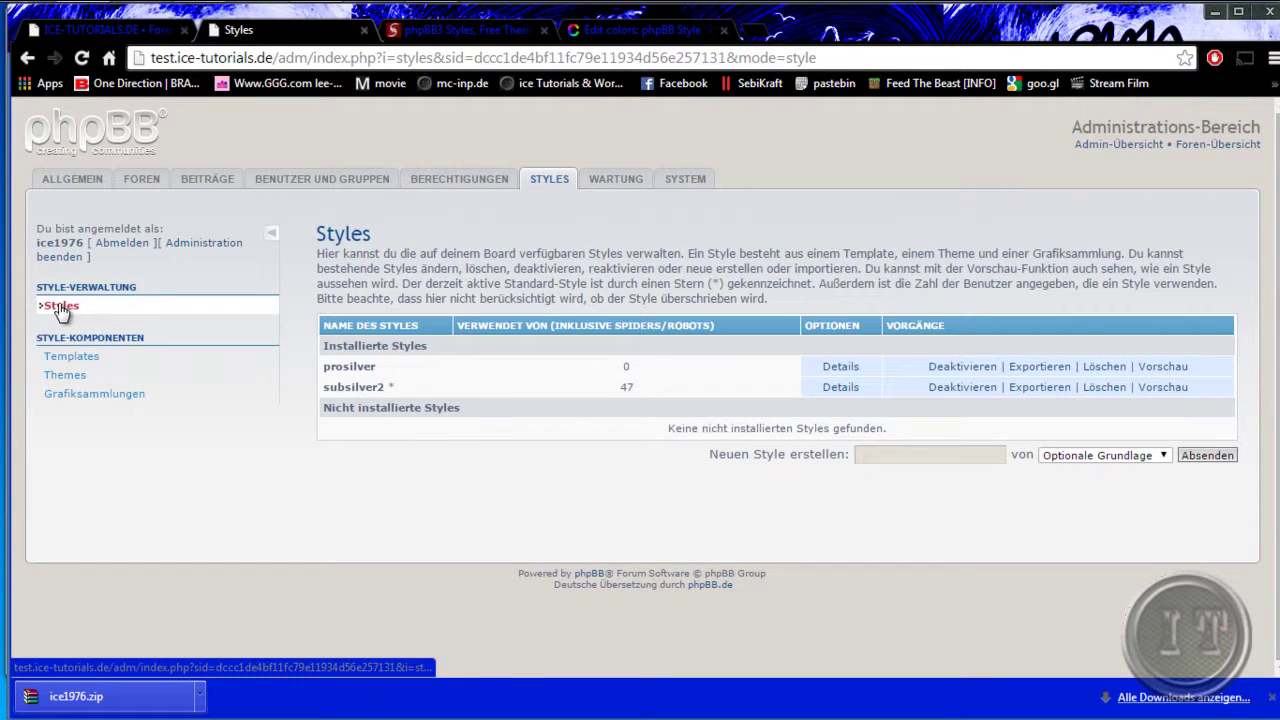
pyautogui.click(60, 309)
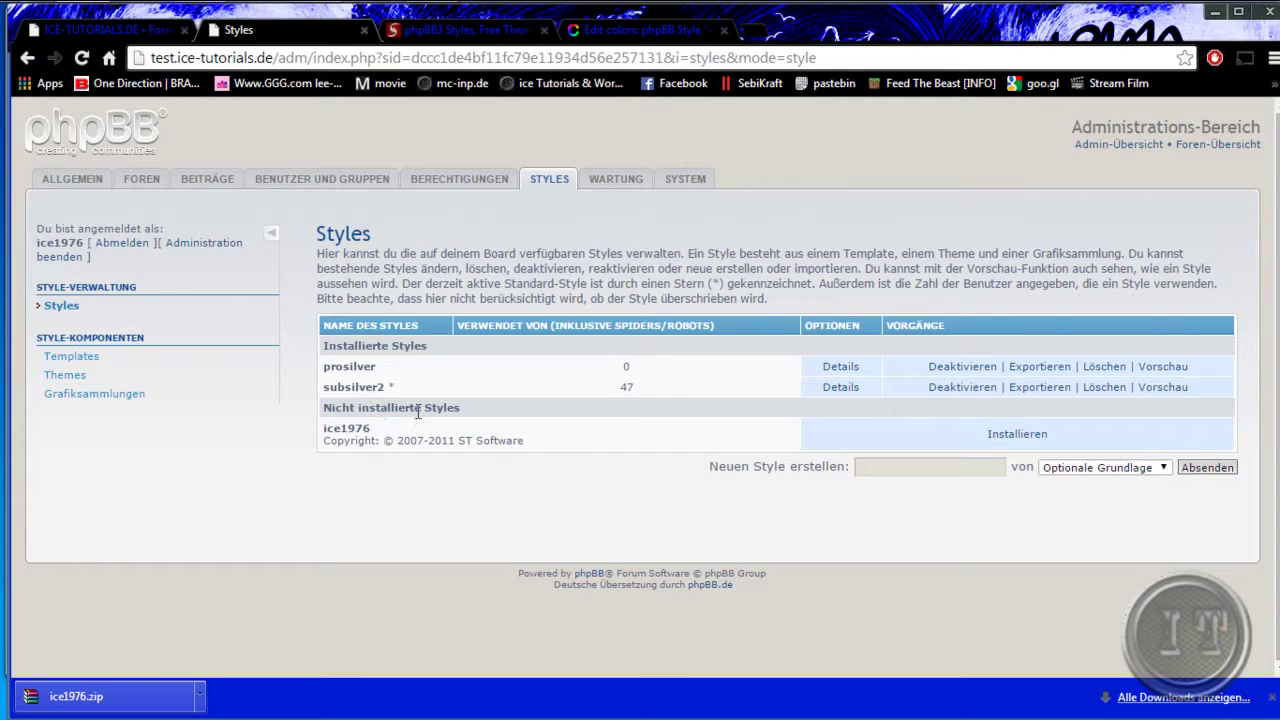
pyautogui.moveTo(323, 408); pyautogui.dragTo(455, 412)
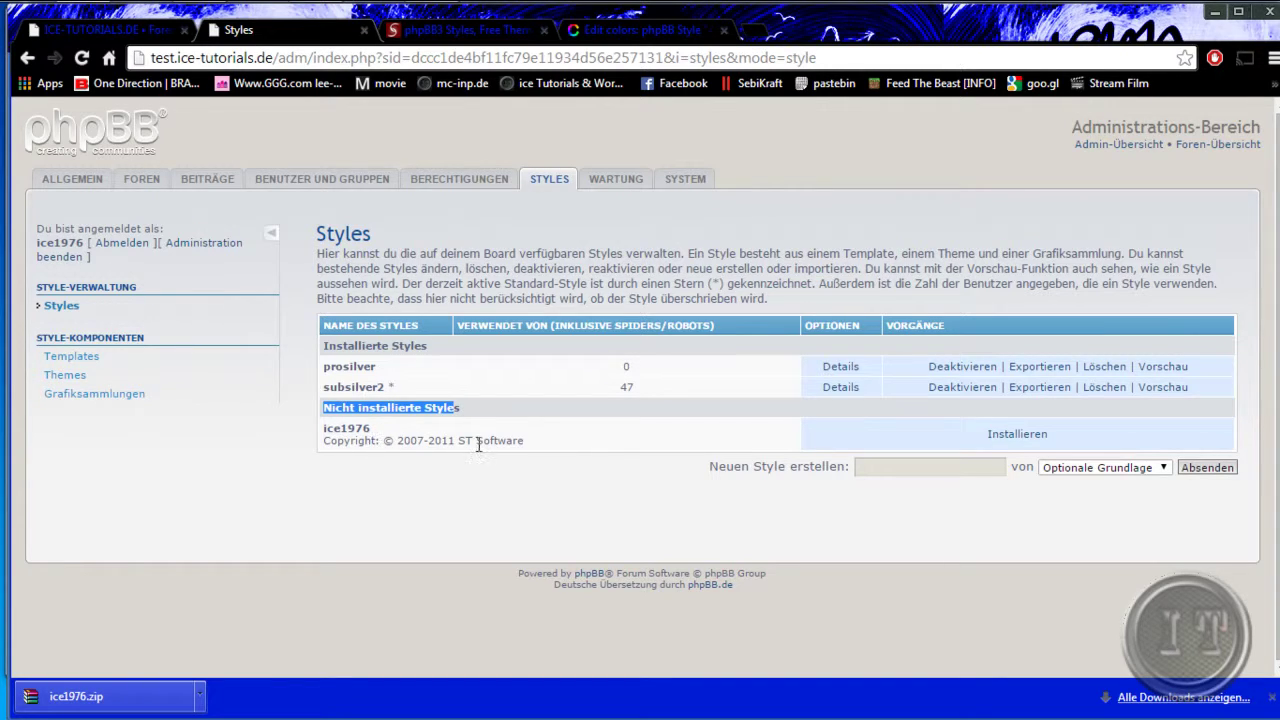
pyautogui.click(1040, 440)
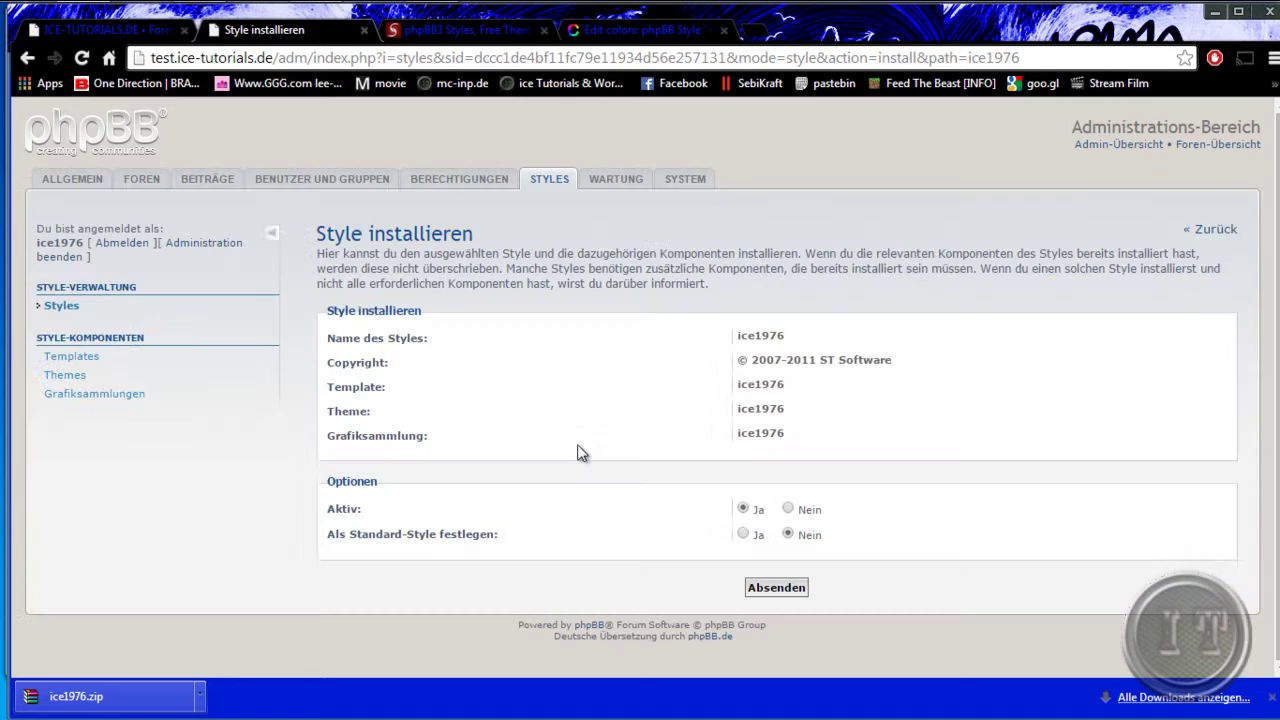
pyautogui.click(742, 534)
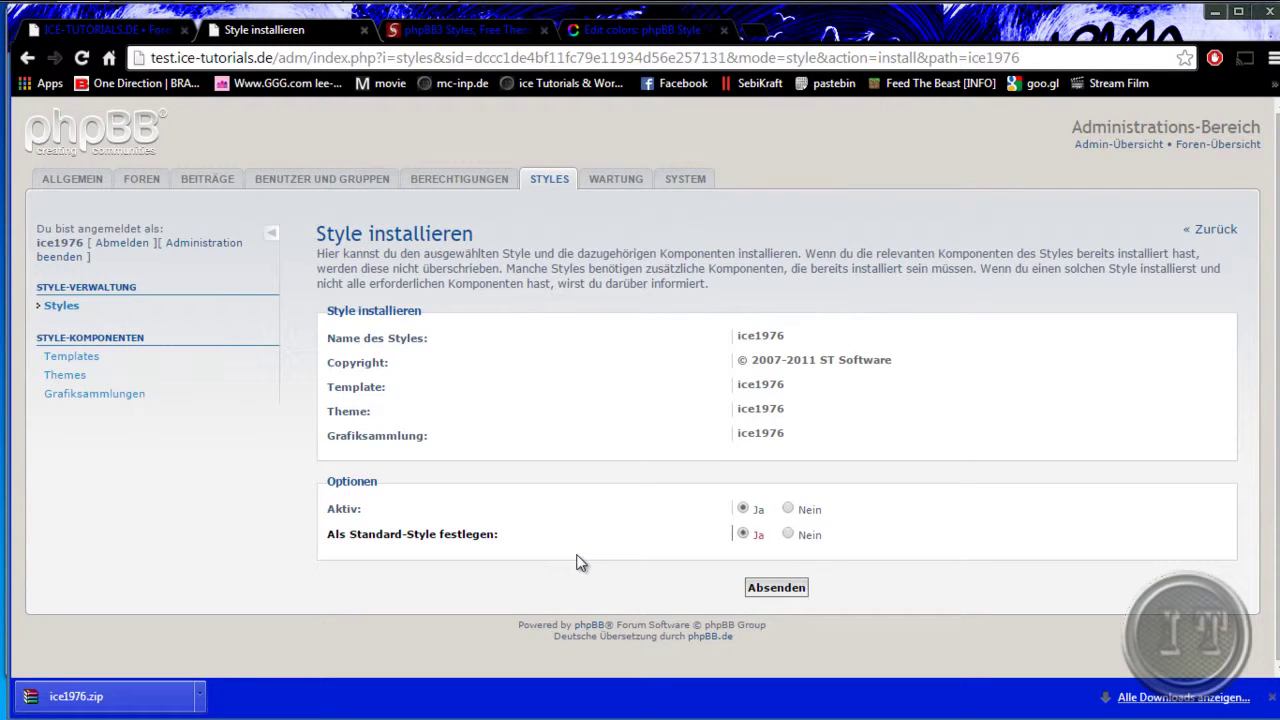
pyautogui.click(770, 589)
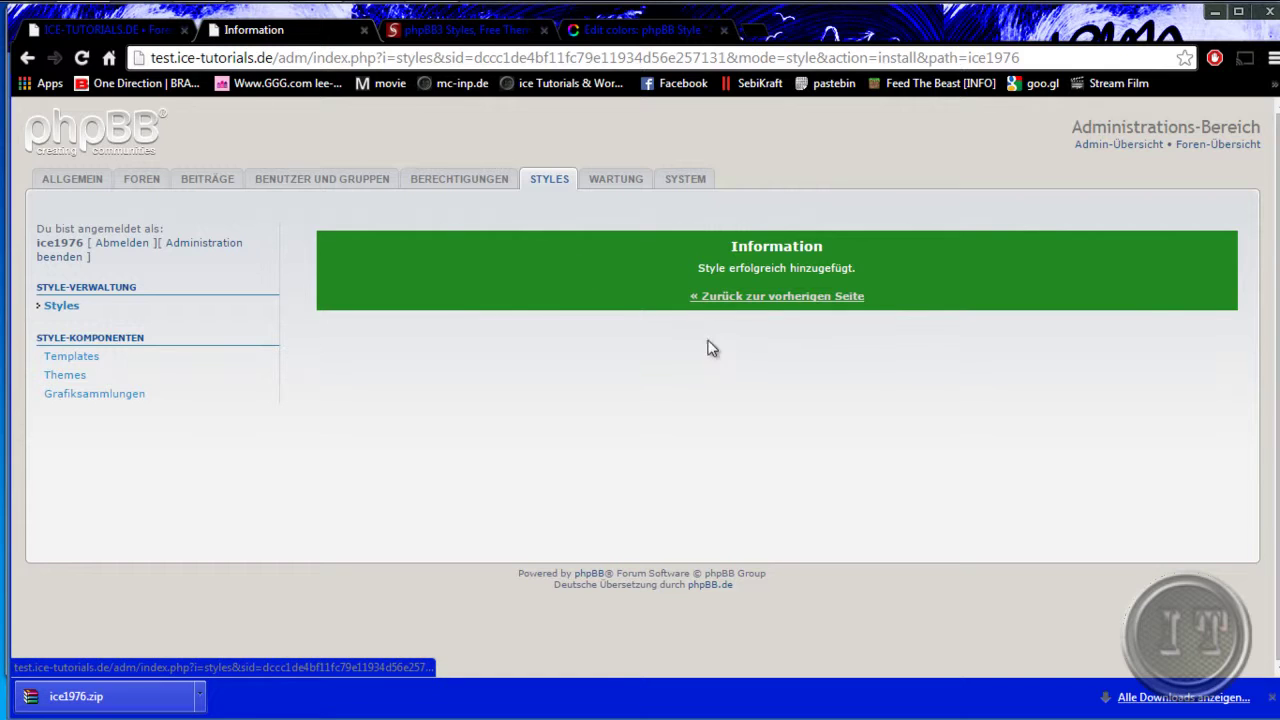
pyautogui.click(728, 300)
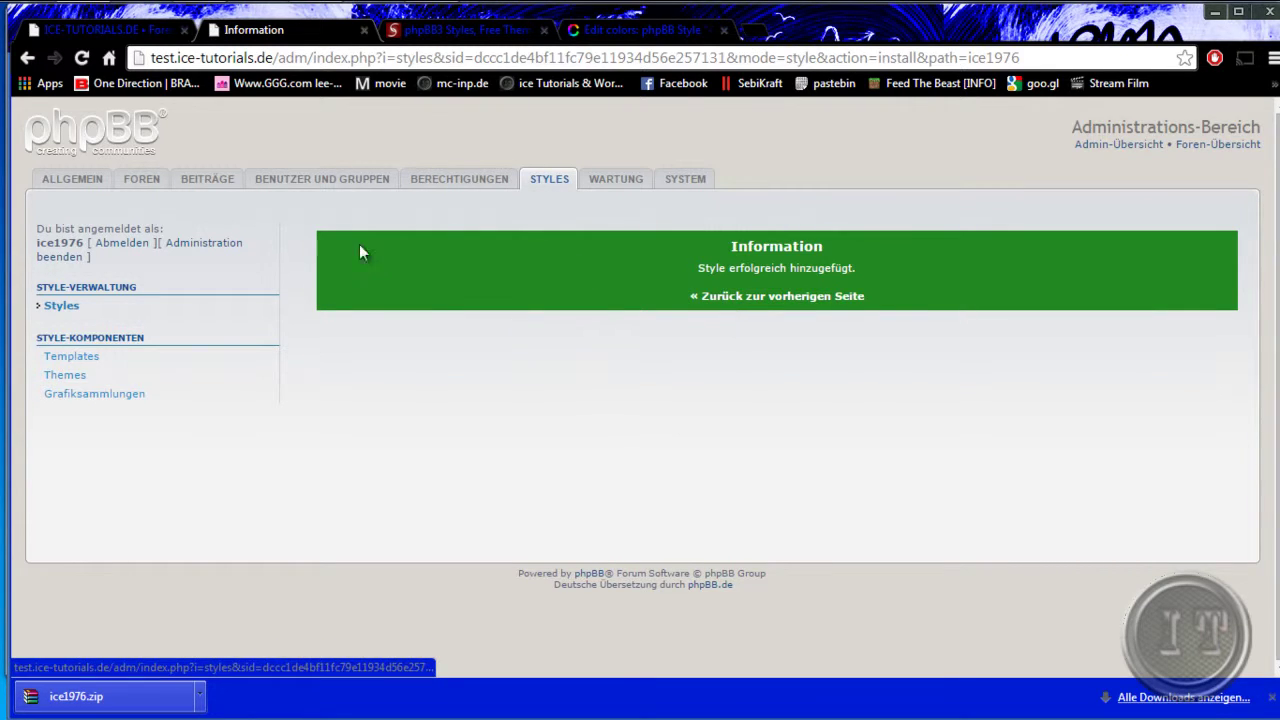
# - Reload the ICE-TUTORIALS.DE forum index to view it in the ice1976 style
pyautogui.click(140, 38)
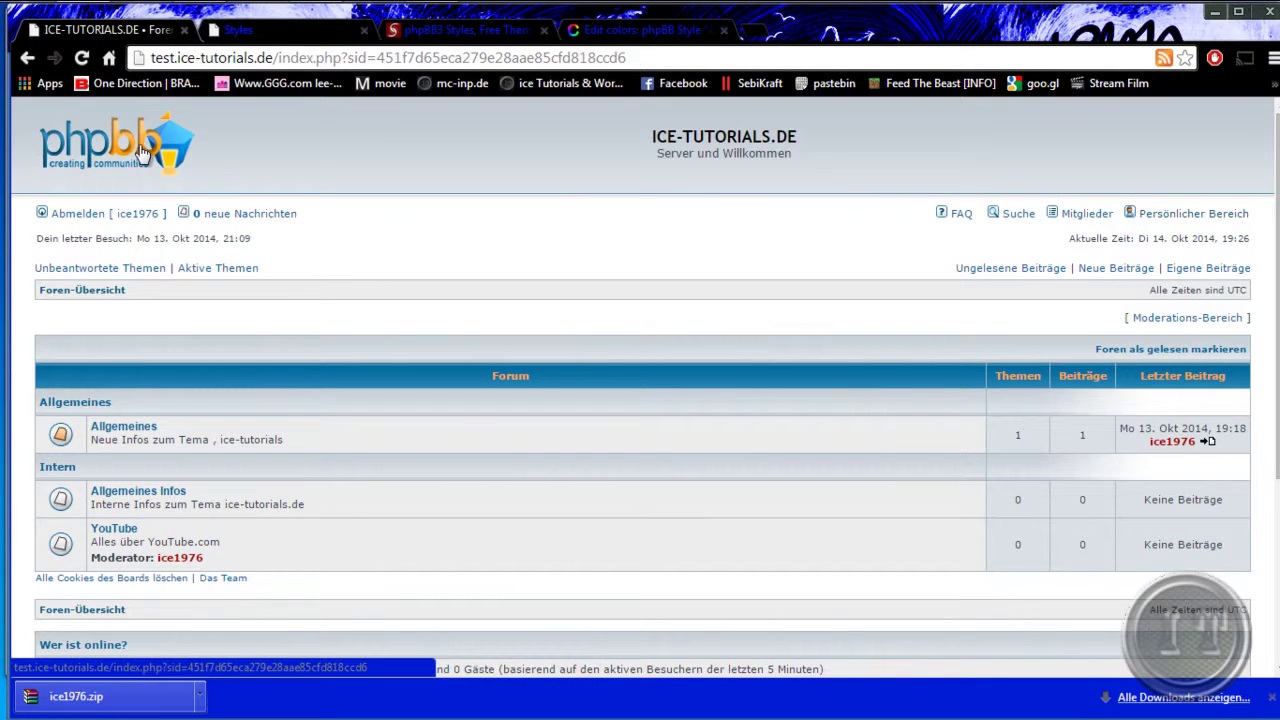
pyautogui.click(140, 150)
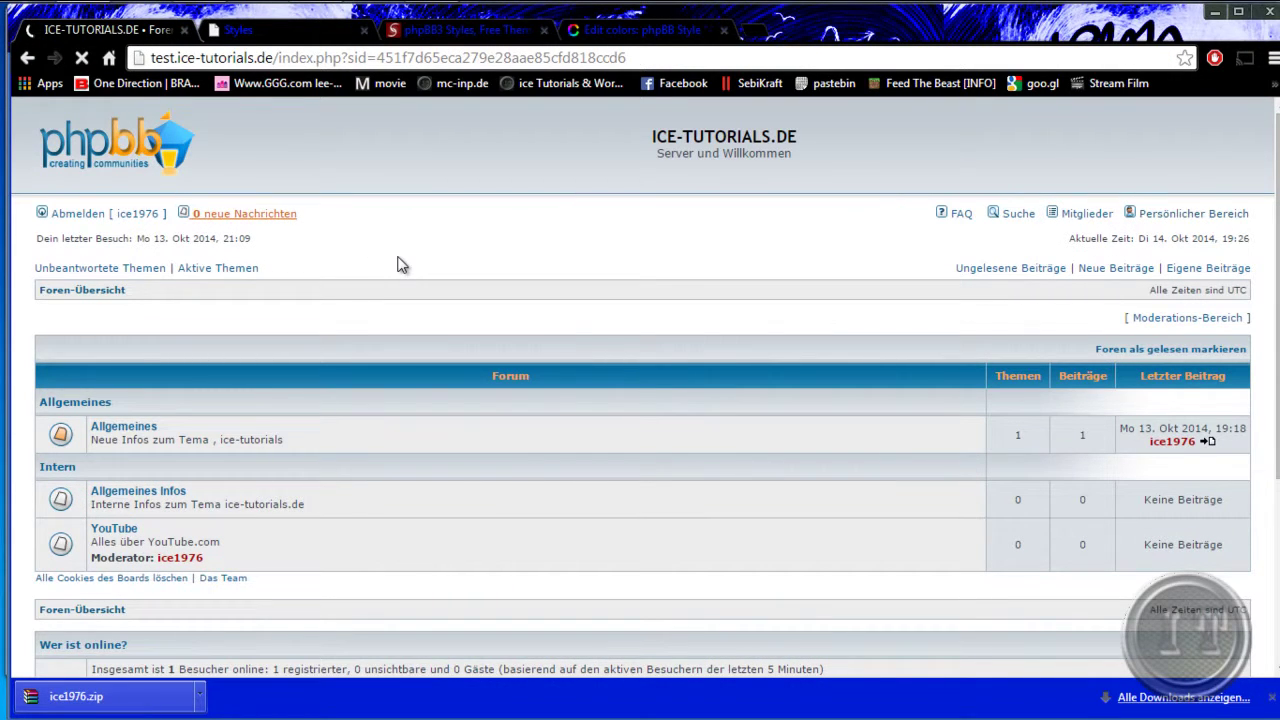